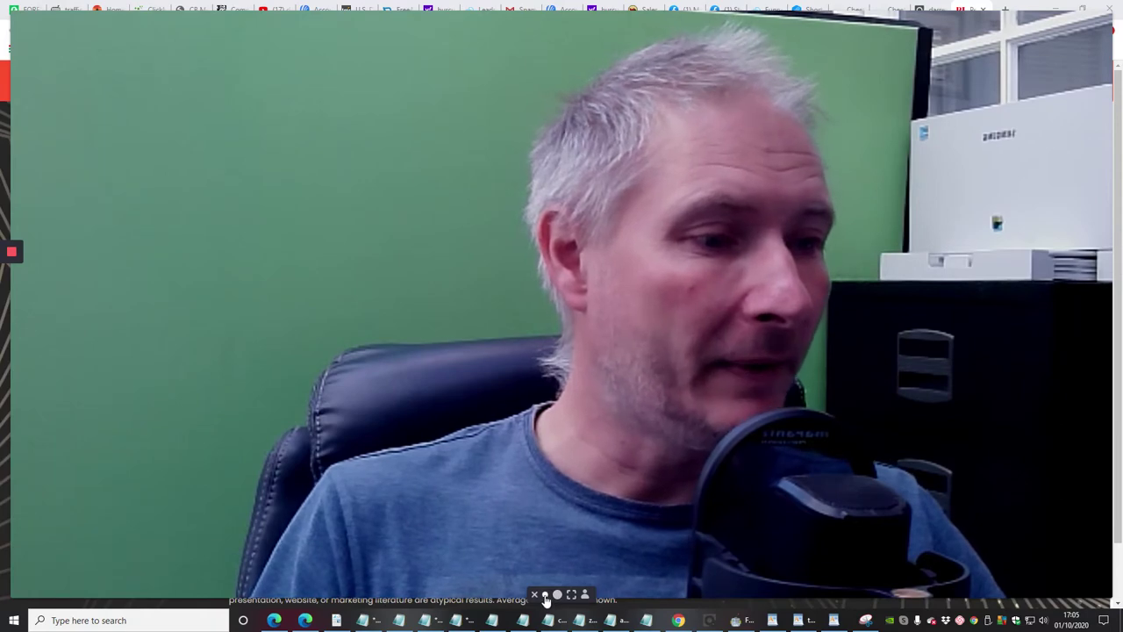
left_click(546, 596)
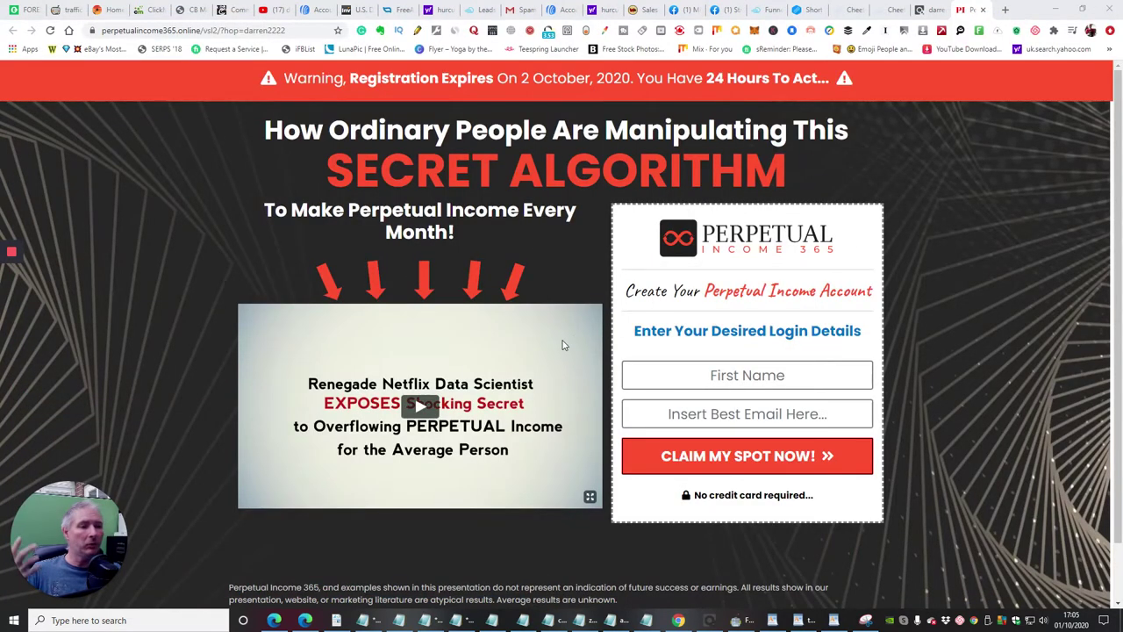
left_click(891, 10)
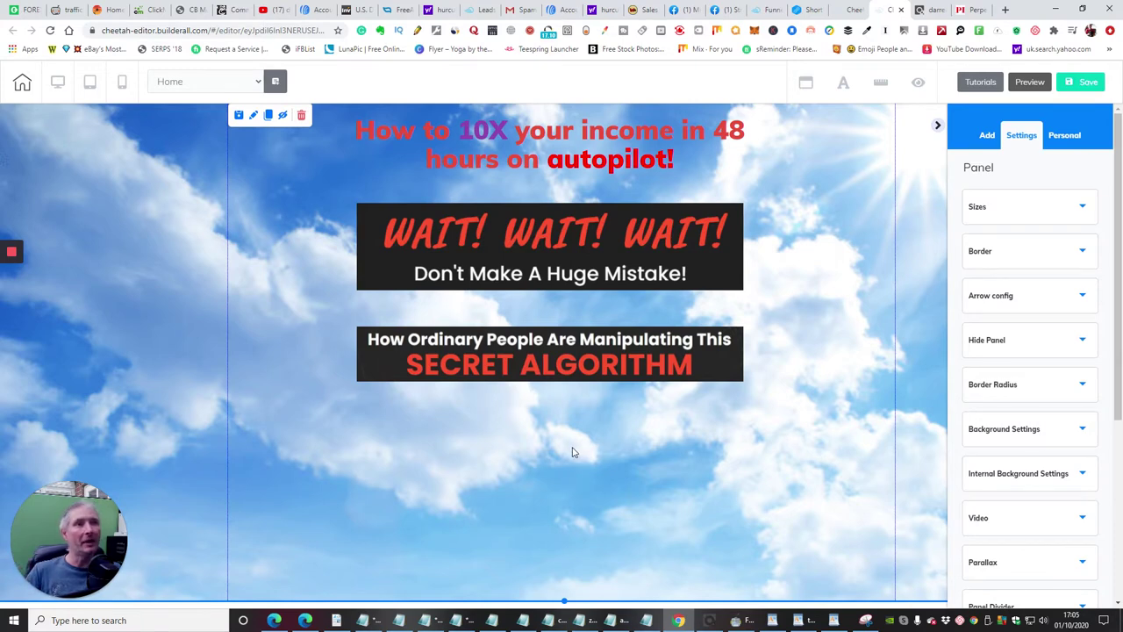
left_click(313, 10)
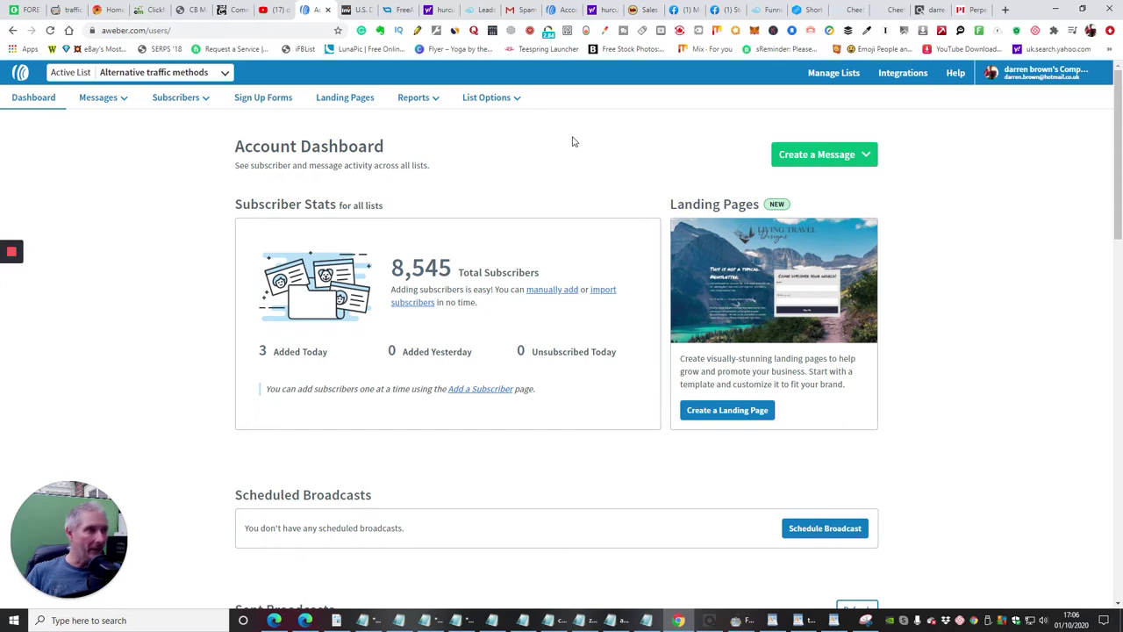
left_click(886, 10)
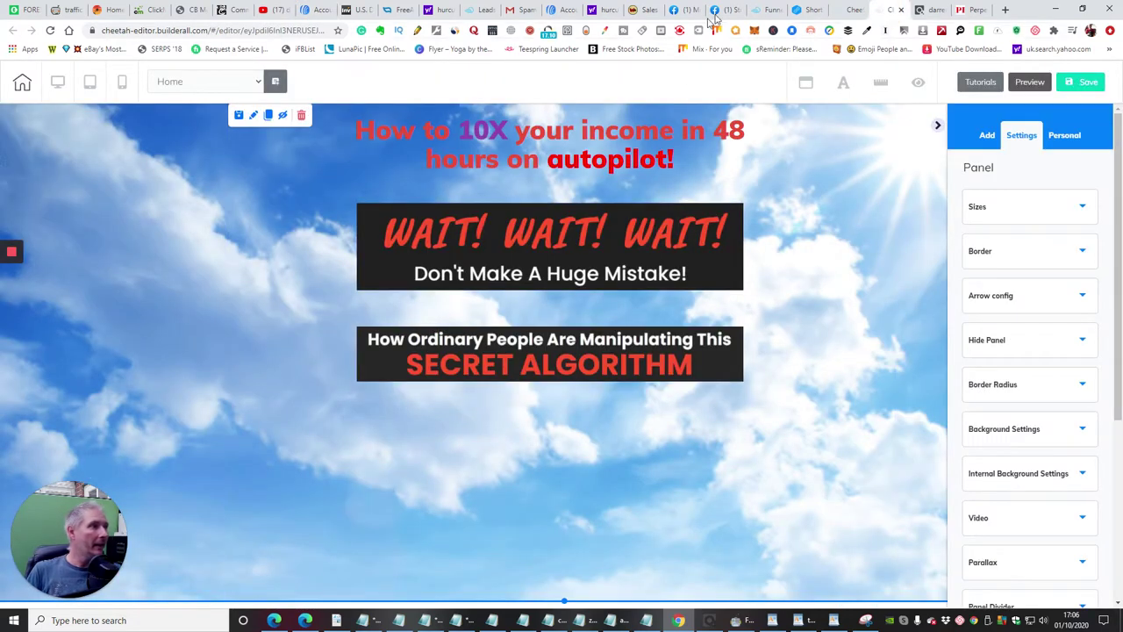
Switch to the Builderall office, open the MailingBoss email tool and show its subscriber lists
left_click(772, 10)
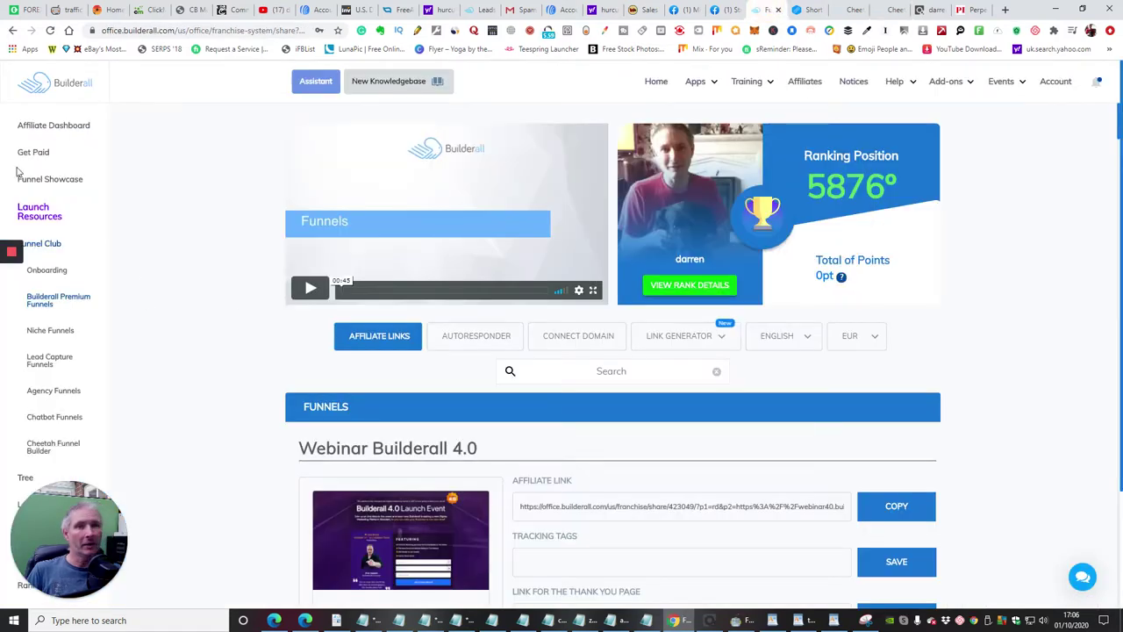
left_click(57, 82)
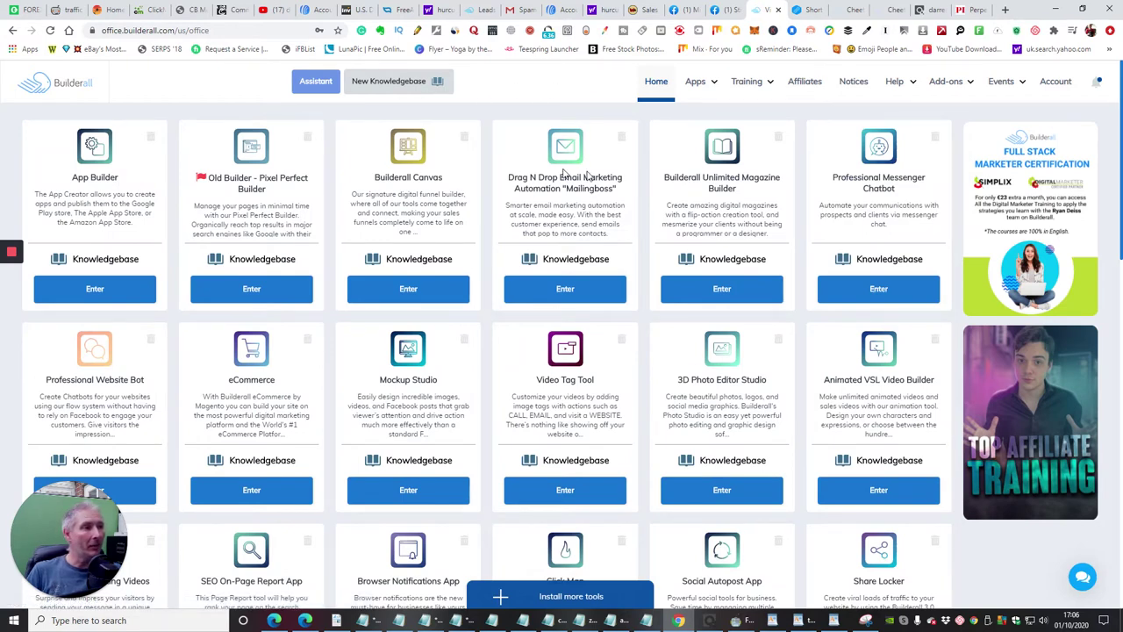
left_click(566, 291)
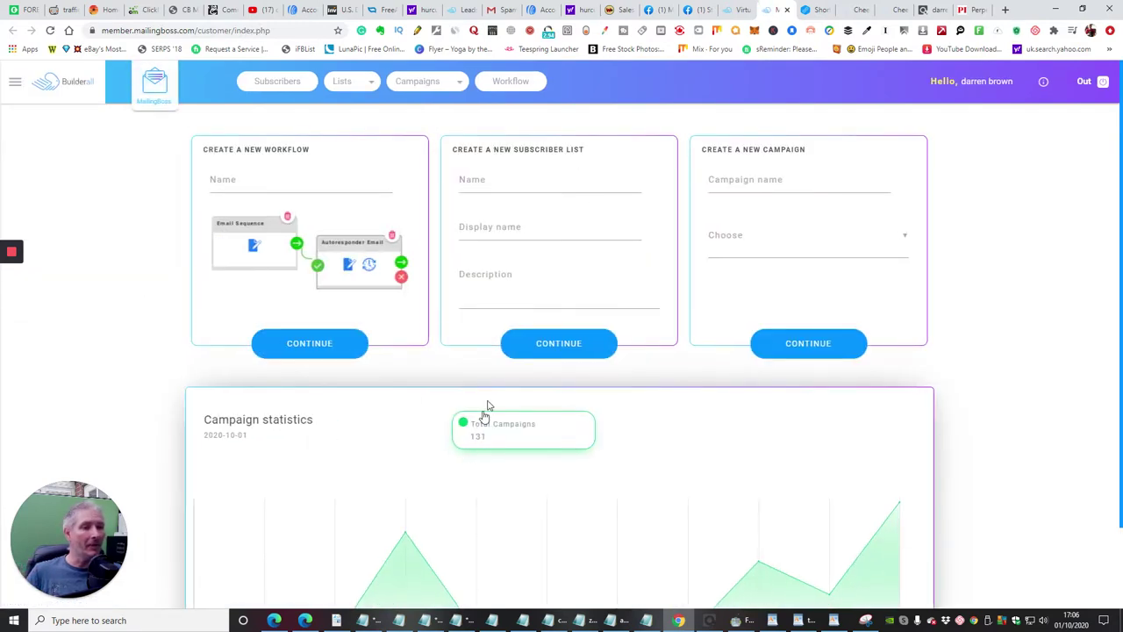
left_click(345, 89)
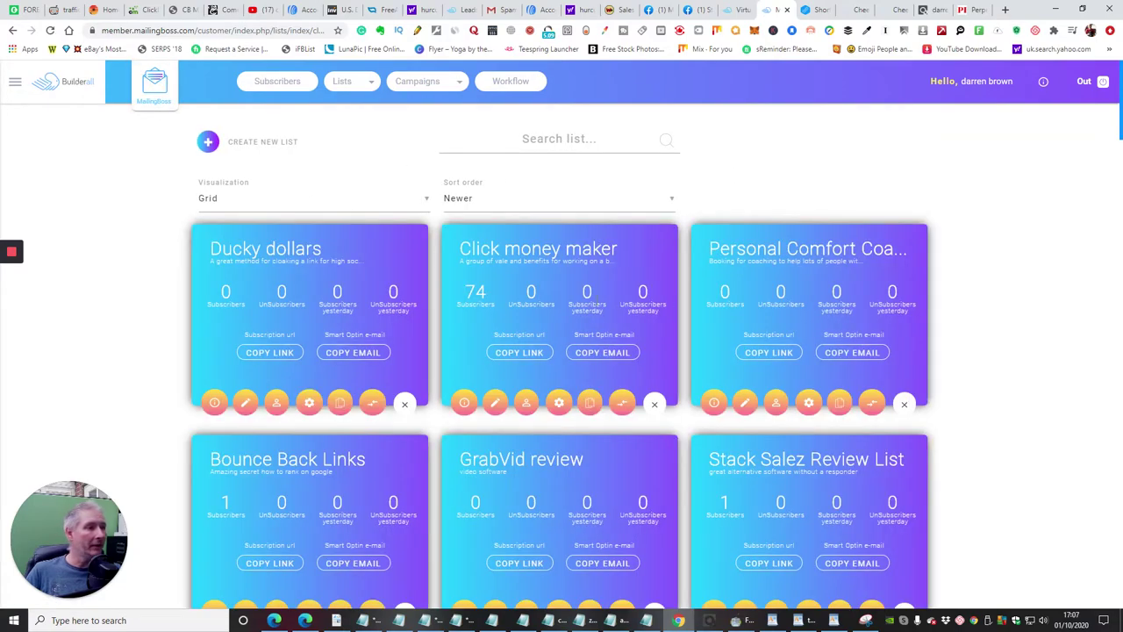
Start creating a new subscriber list in MailingBoss, ready for its name
scroll(668, 298, "down", 15)
scroll(565, 311, "down", 14)
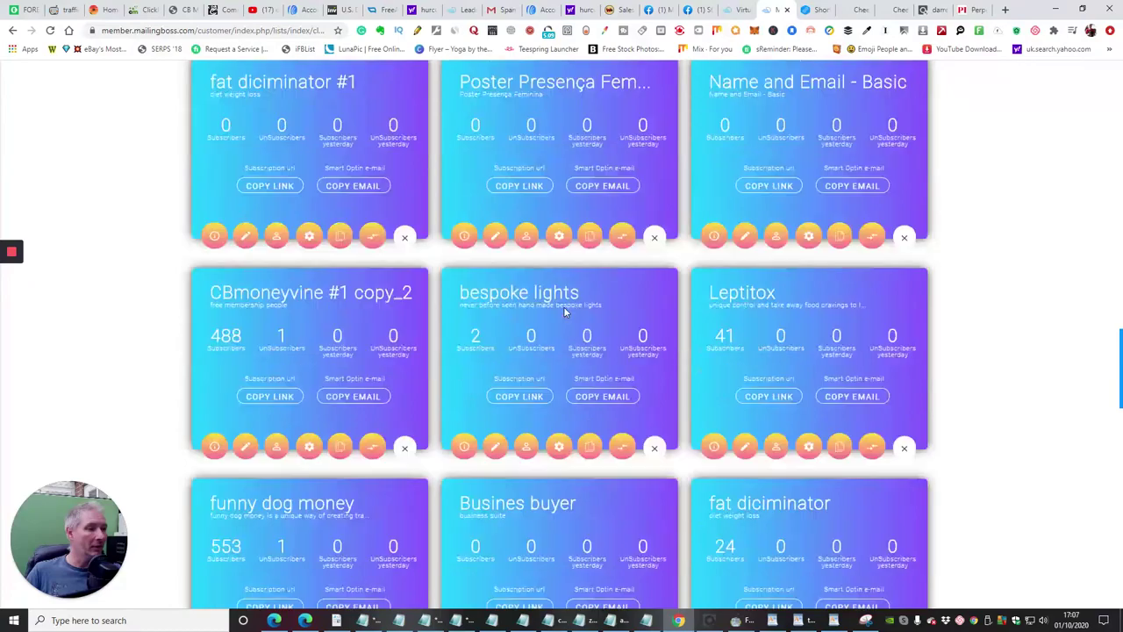
scroll(562, 303, "down", 10)
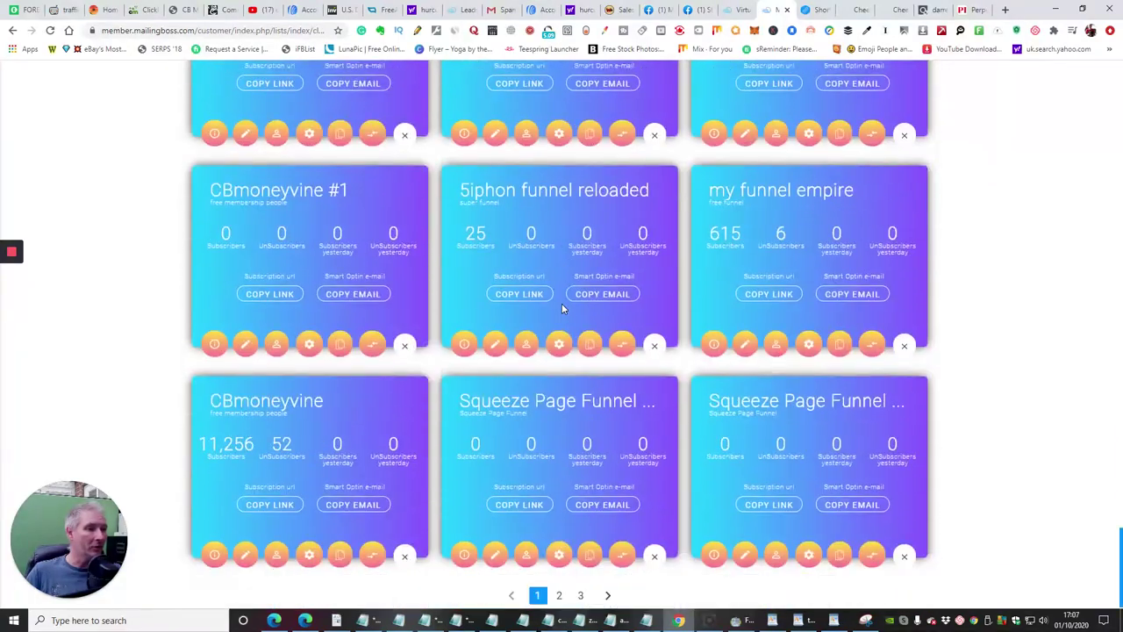
scroll(561, 303, "up", 10)
scroll(561, 302, "up", 15)
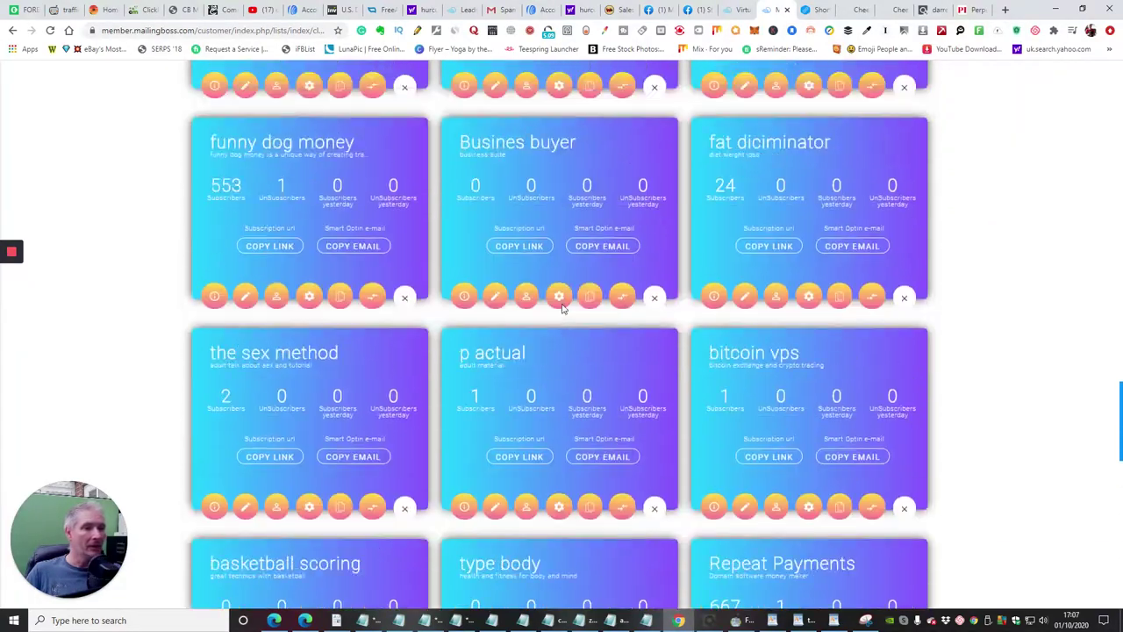
scroll(559, 304, "up", 15)
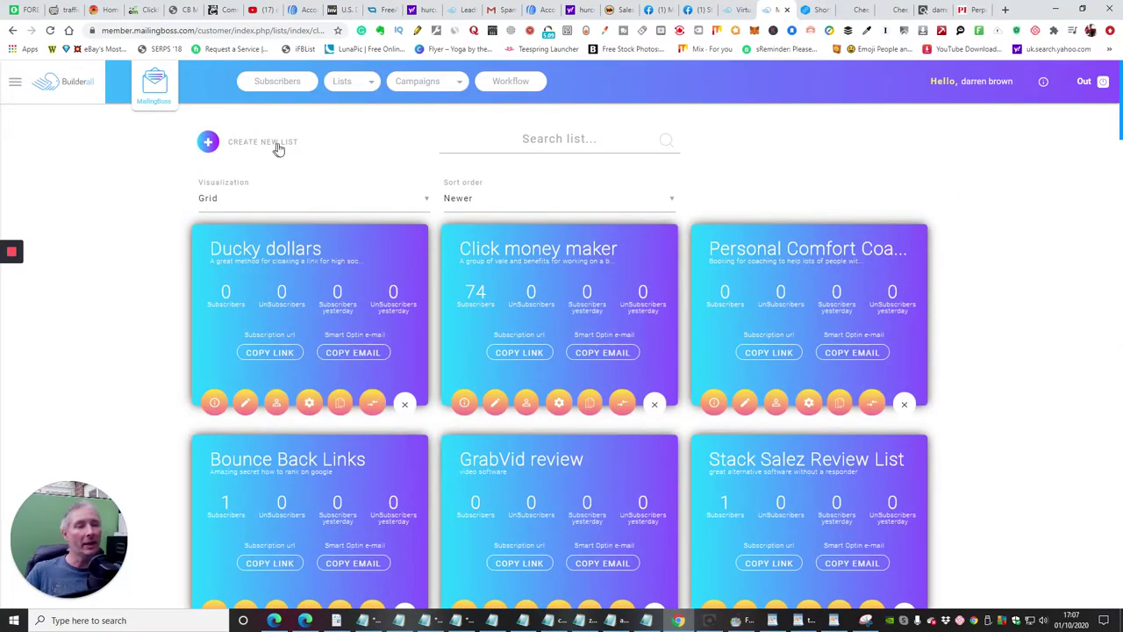
left_click(212, 143)
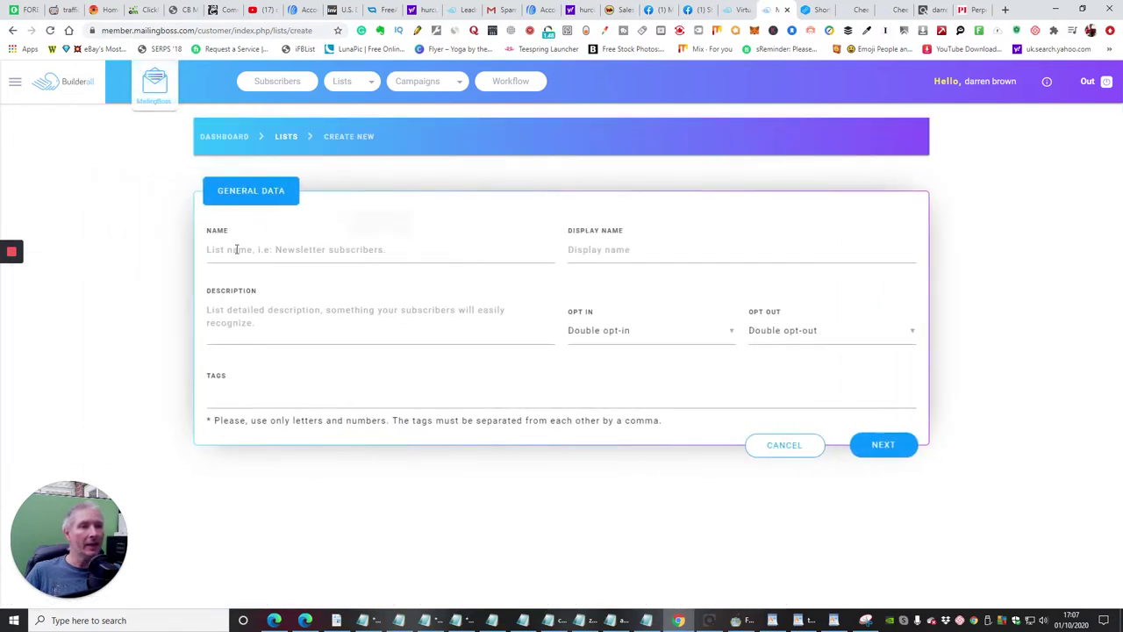
left_click(237, 249)
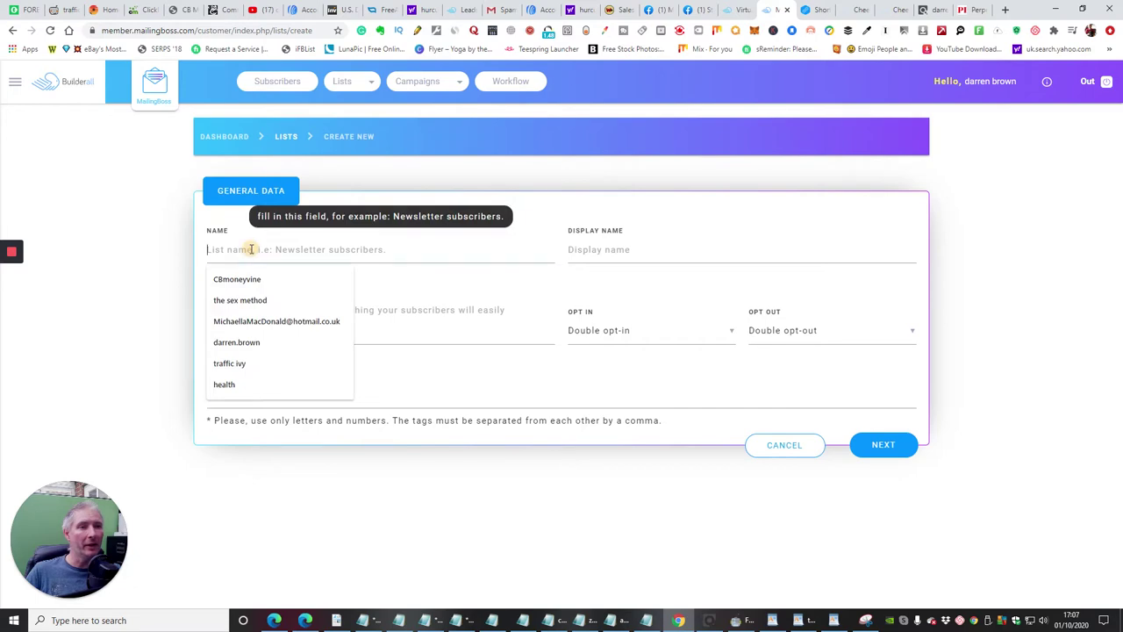
Copy the domain name perpetualincome365 from the web address of the Perpetual Income 365 sales page
left_click(968, 10)
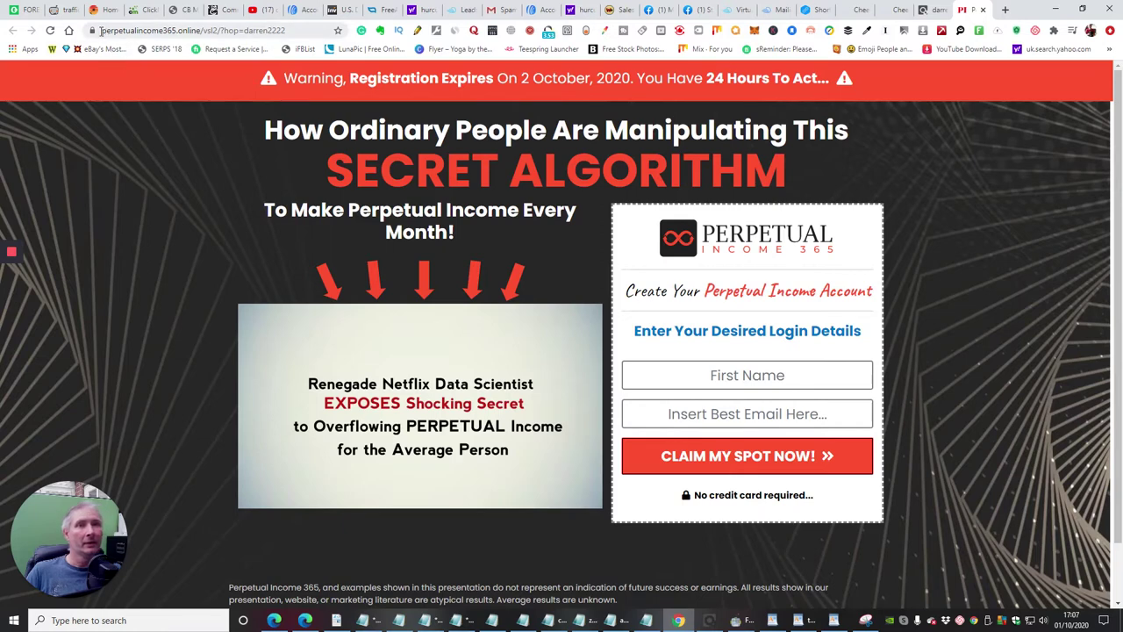
left_click_drag(101, 31, 176, 32)
right_click(176, 33)
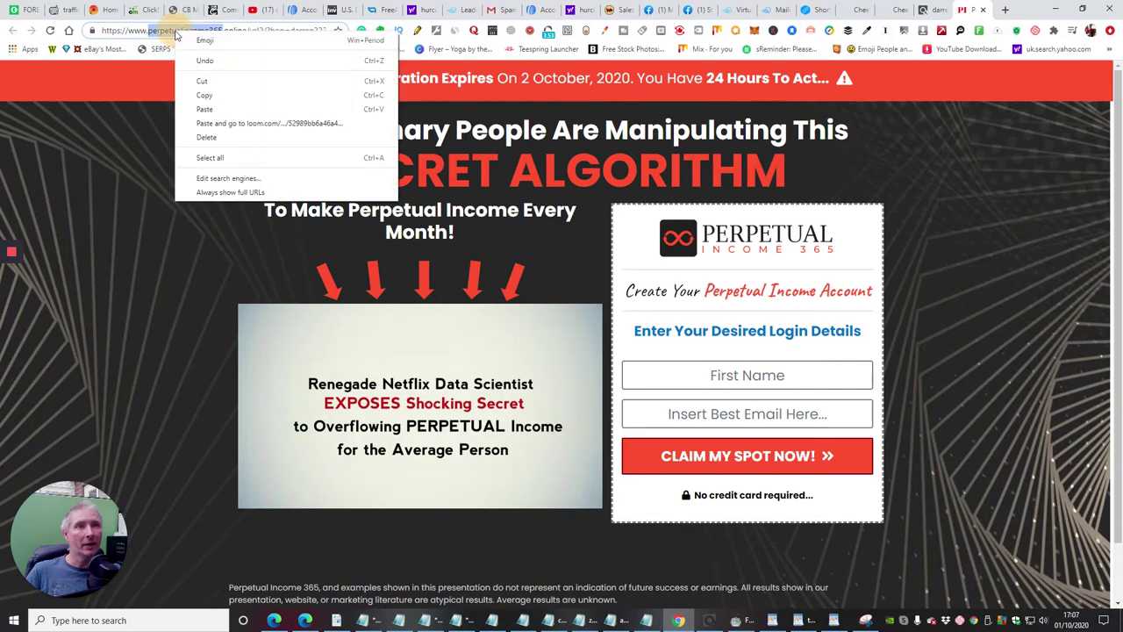
left_click(203, 94)
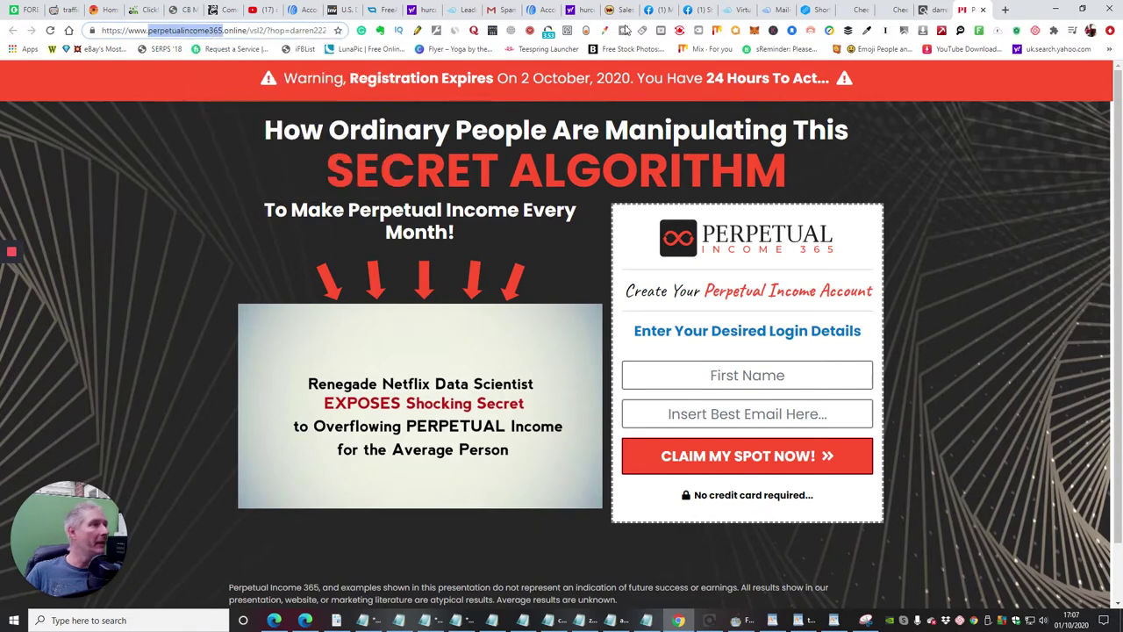
In the new MailingBoss list, set both the name and the display name to the copied perpetualincome365
left_click(888, 10)
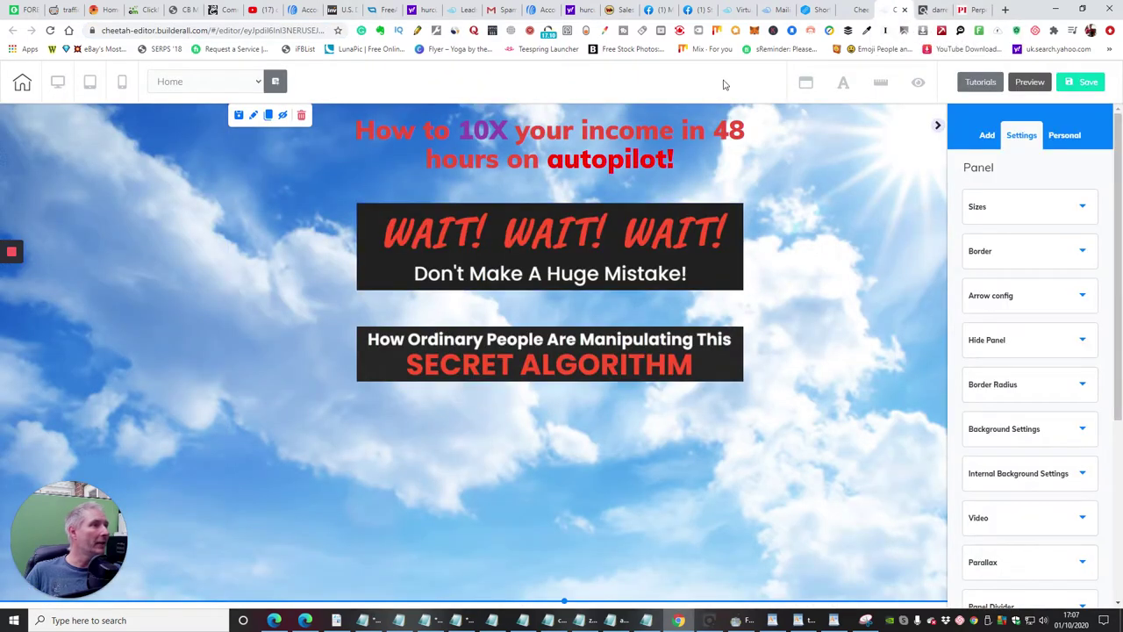
left_click(733, 10)
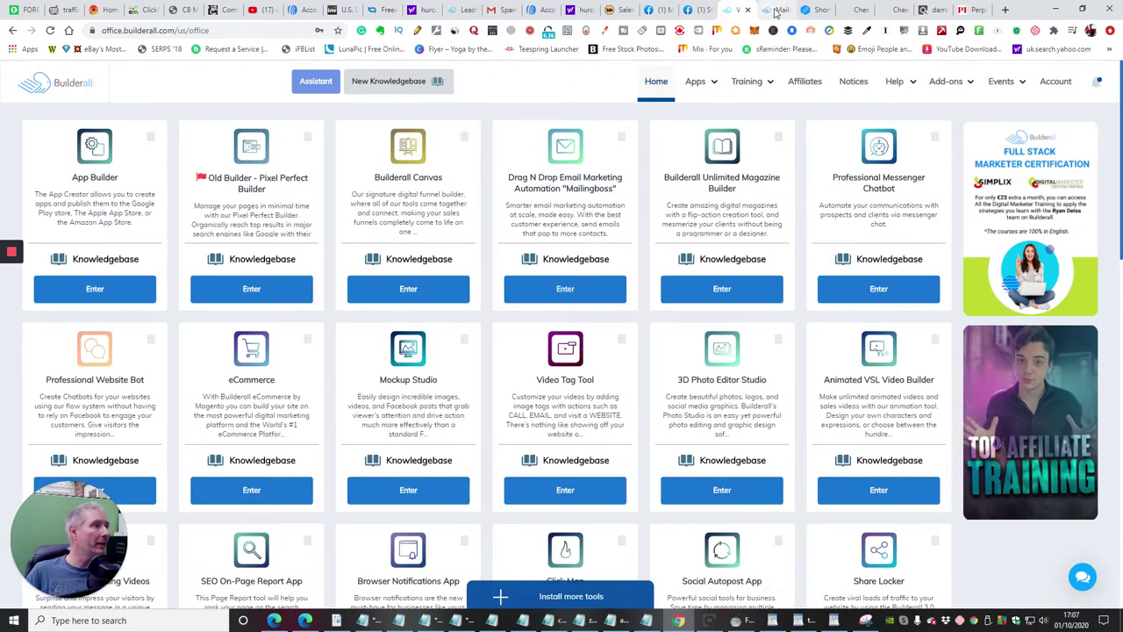
left_click(774, 10)
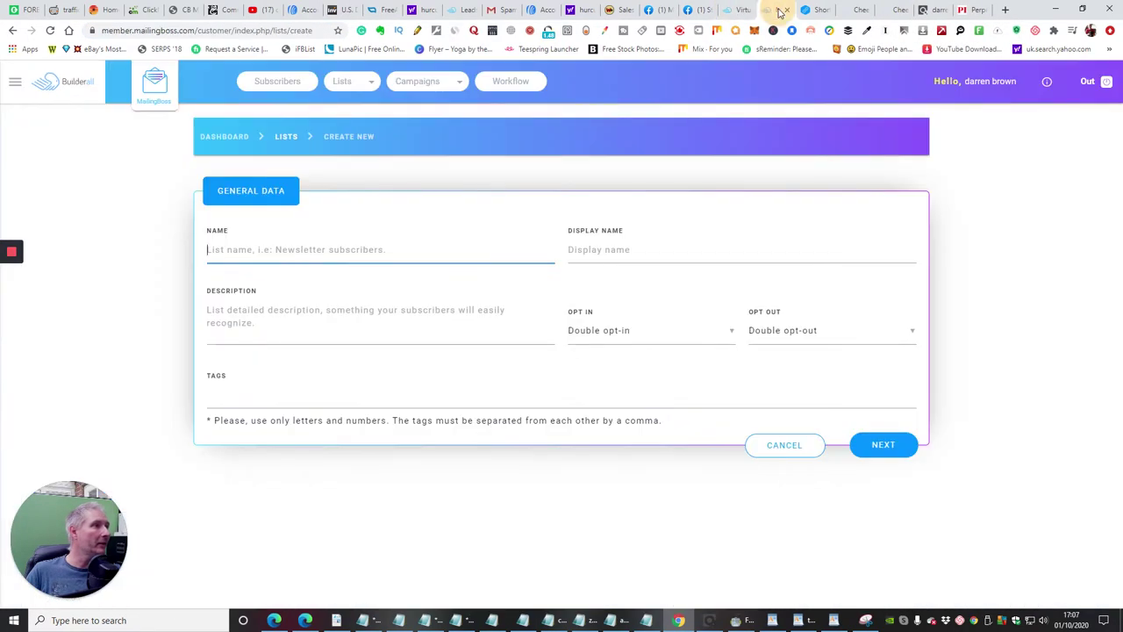
right_click(226, 252)
left_click(254, 340)
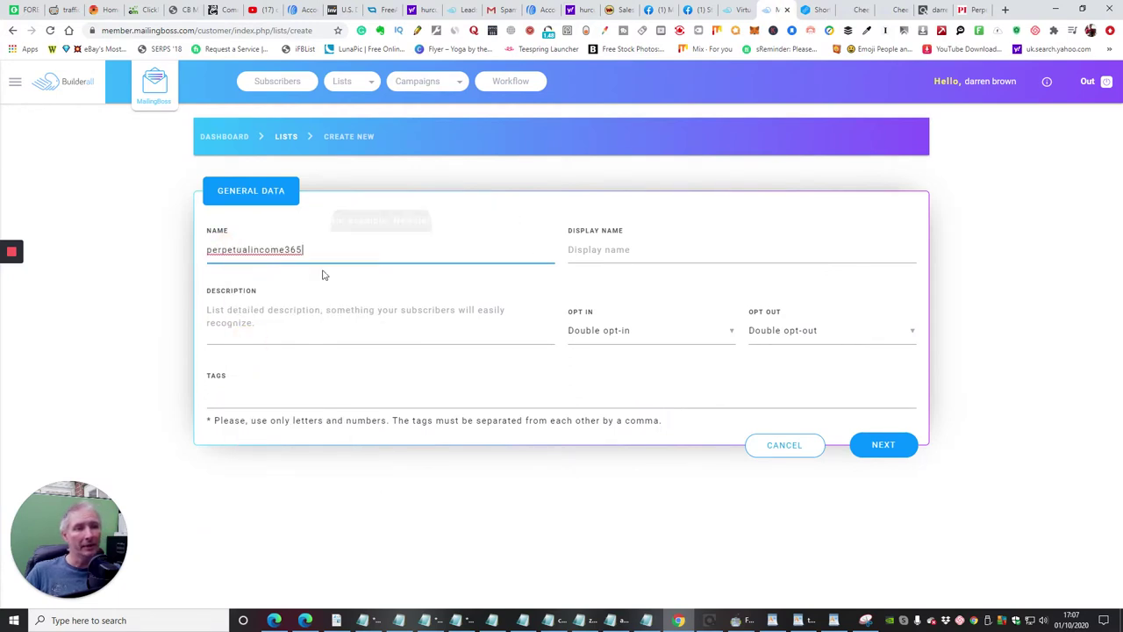
left_click(590, 249)
right_click(591, 250)
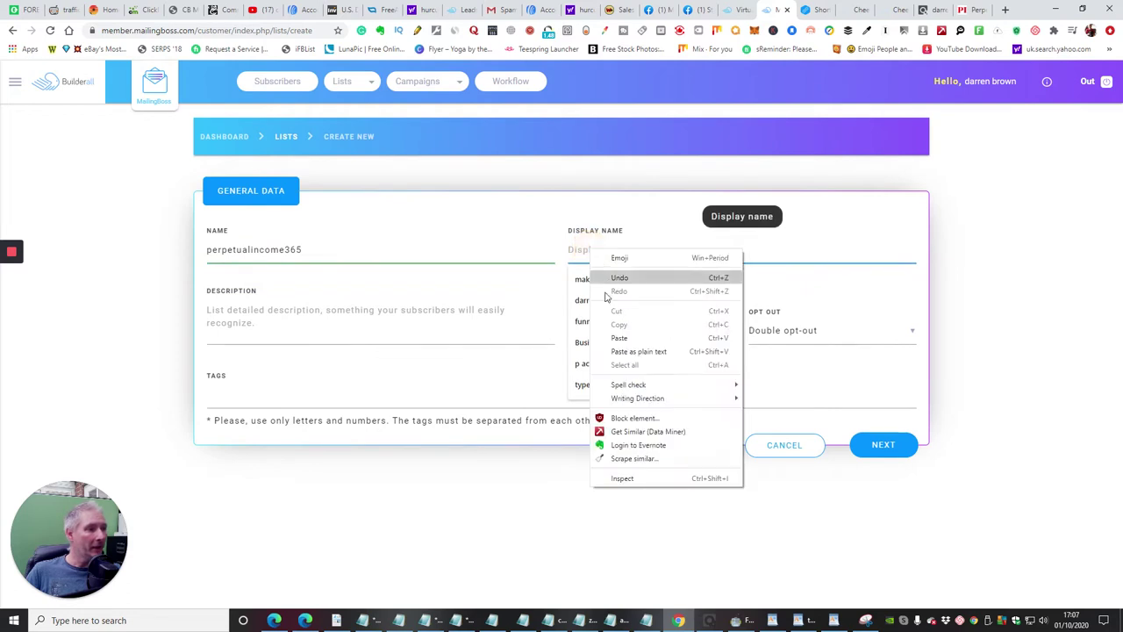
left_click(614, 339)
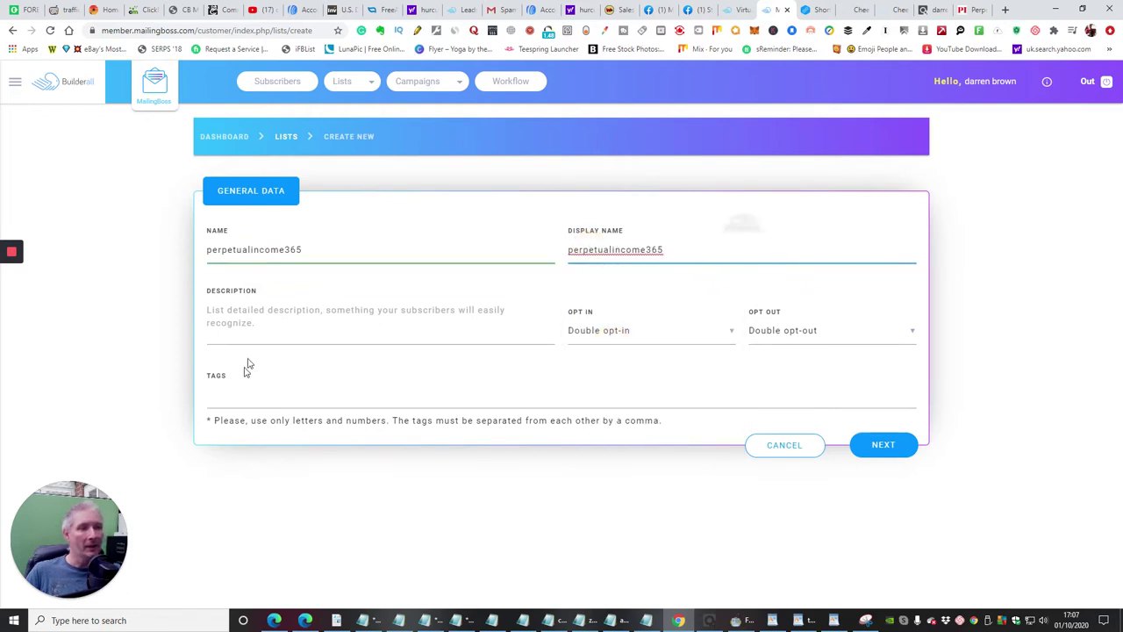
For the list description, copy the sales page headline "How Ordinary People Are Manipulating This SECRET ALGORITHM"
left_click(306, 333)
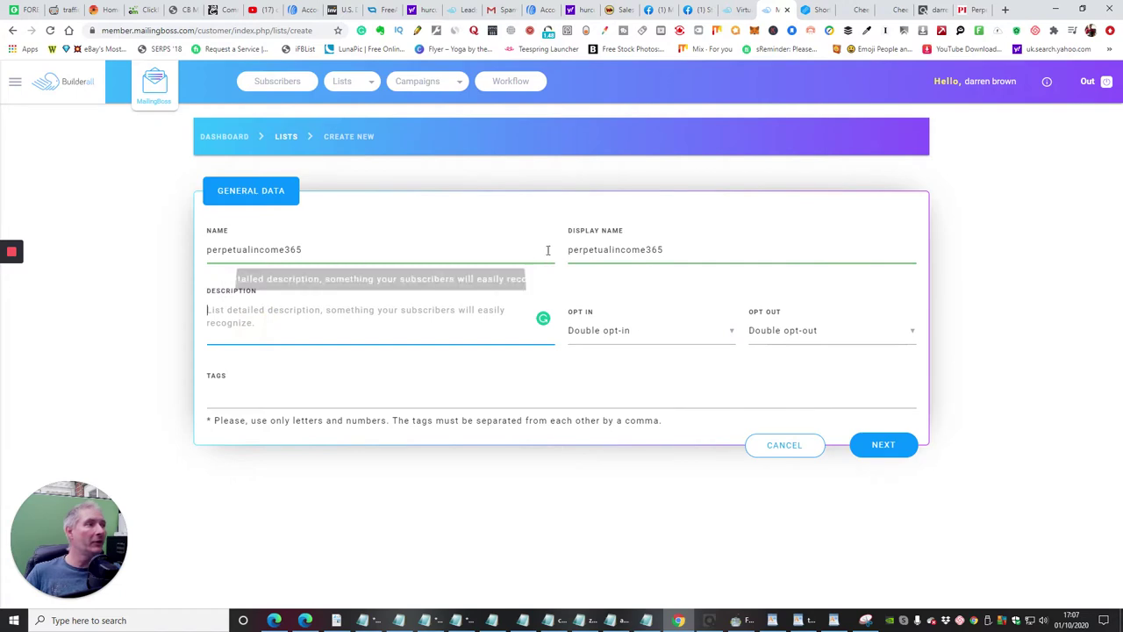
left_click(970, 9)
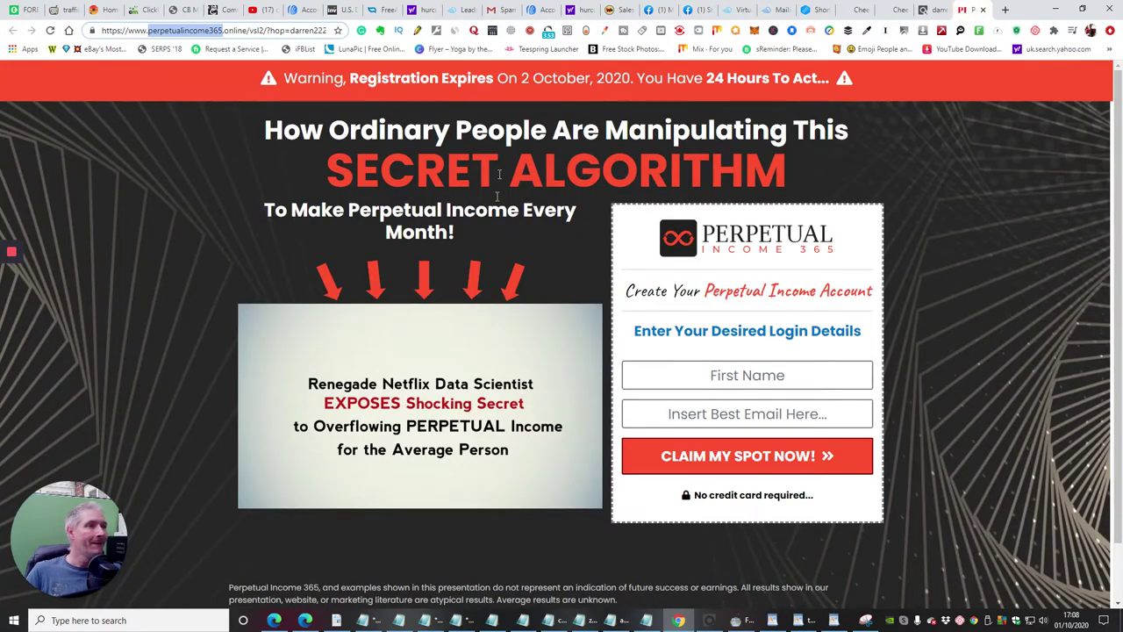
scroll(514, 241, "down", 1)
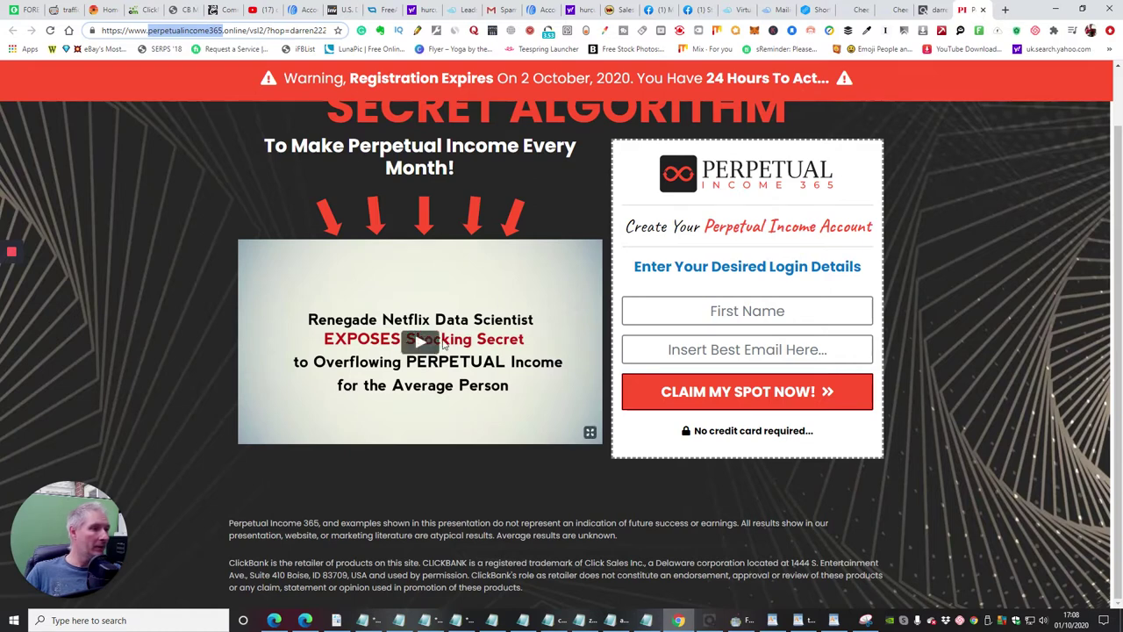
scroll(544, 200, "up", 1)
left_click_drag(267, 129, 760, 170)
right_click(760, 170)
left_click(790, 177)
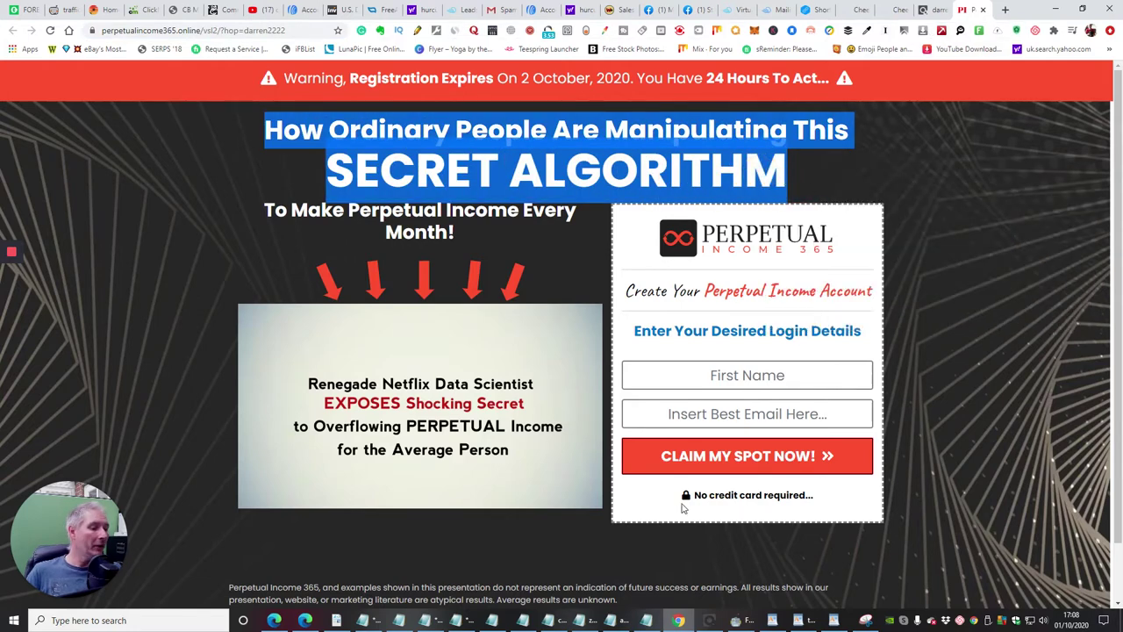
Switch to the "dis and keyword" Notepad file and paste the headline below the disclaimer at the end, after blank lines
left_click(425, 621)
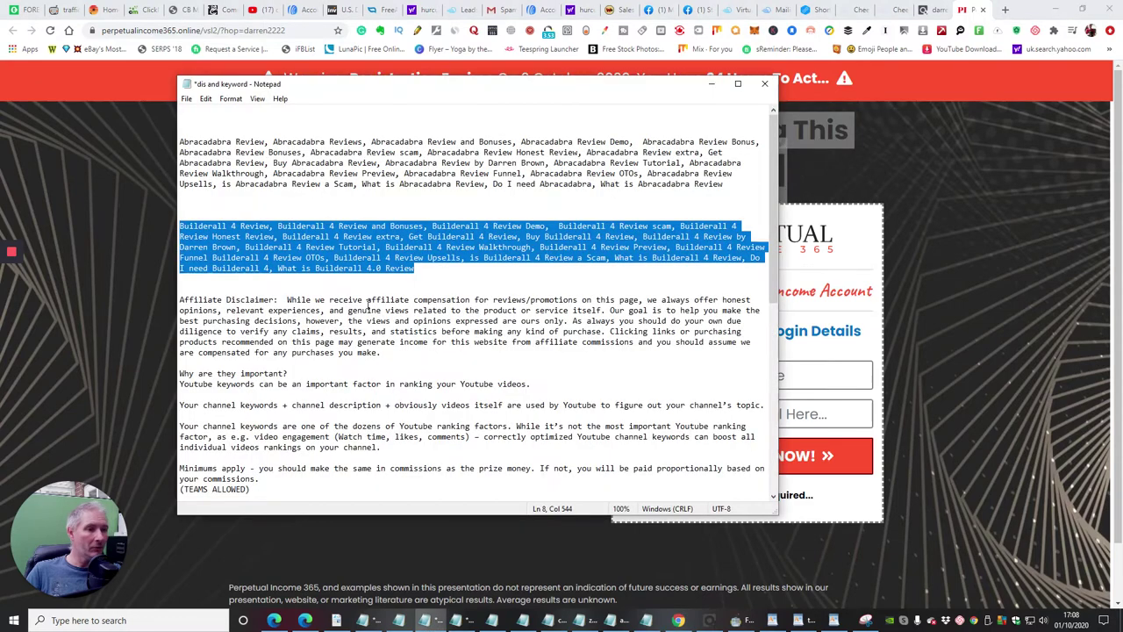
left_click_drag(775, 180, 737, 400)
left_click(408, 489)
key("Return")
key("Return")
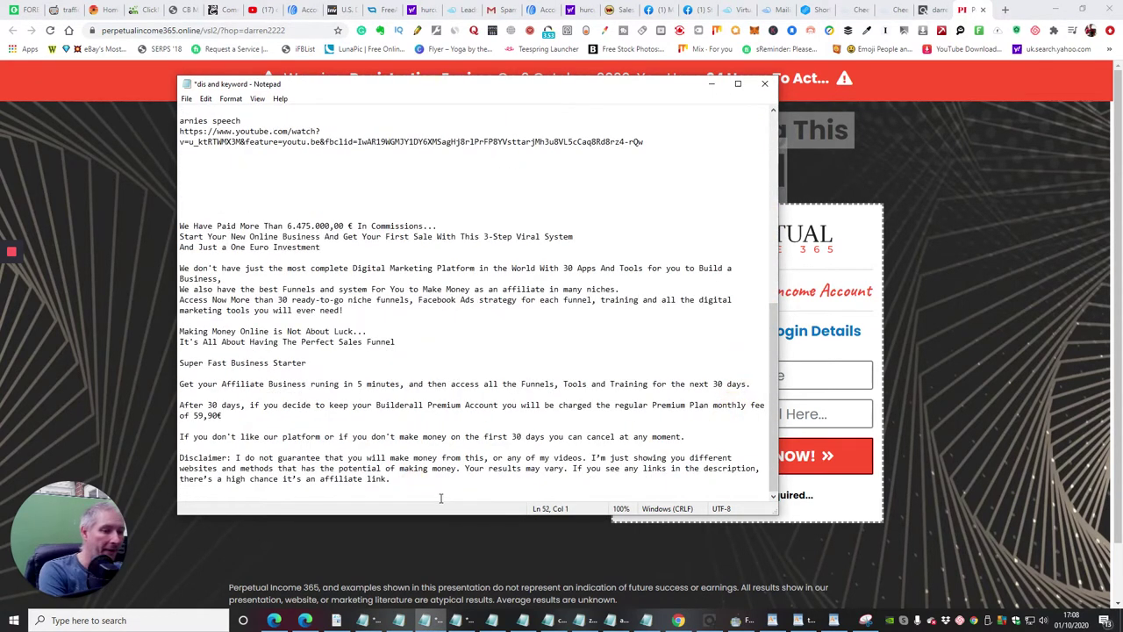
right_click(196, 487)
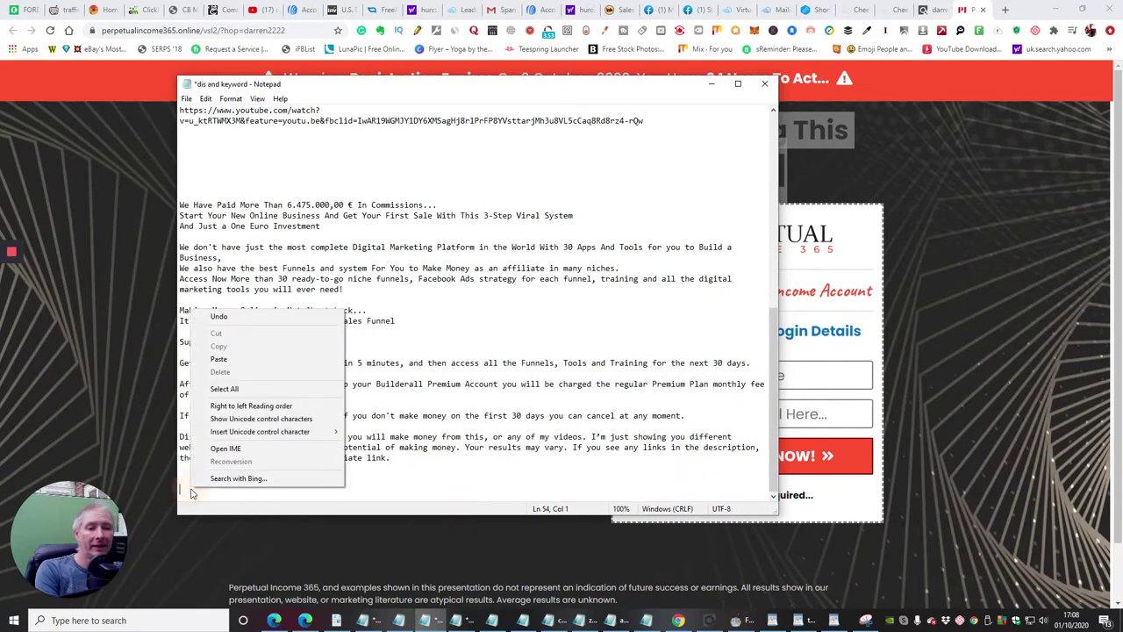
left_click(219, 360)
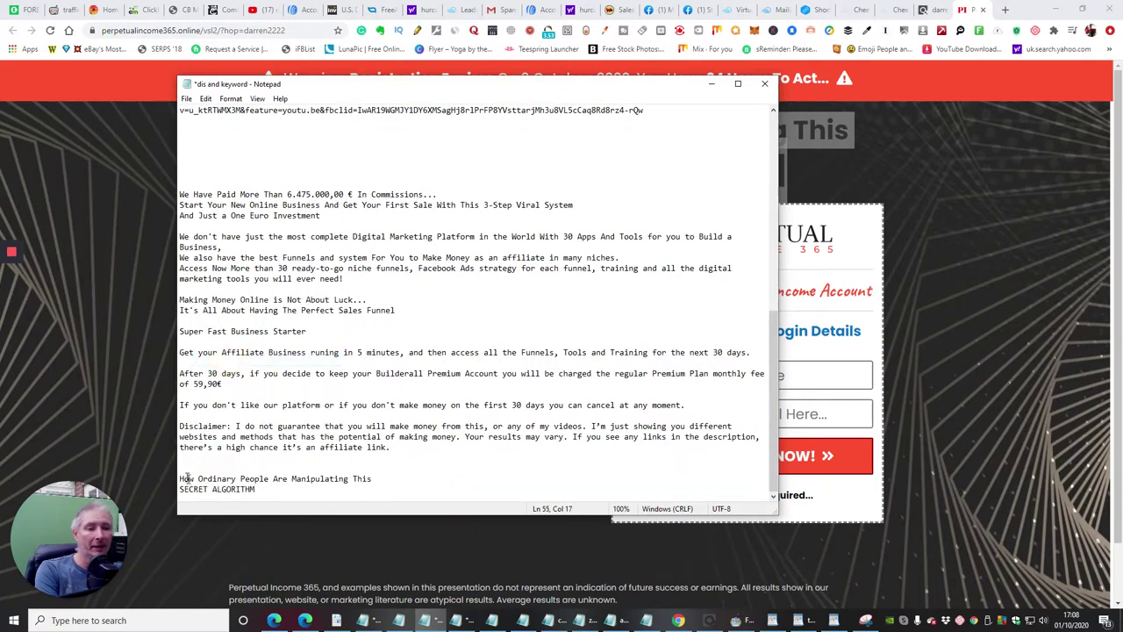
Copy both lines of the pasted headline as plain text from the Notepad file
left_click_drag(180, 478, 356, 494)
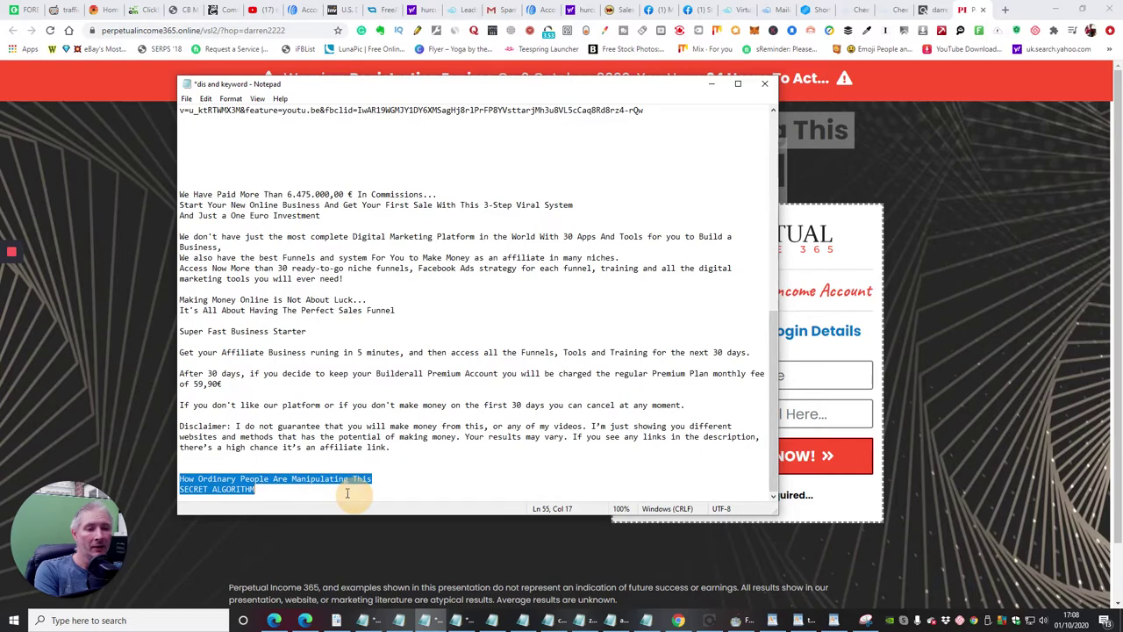
right_click(340, 483)
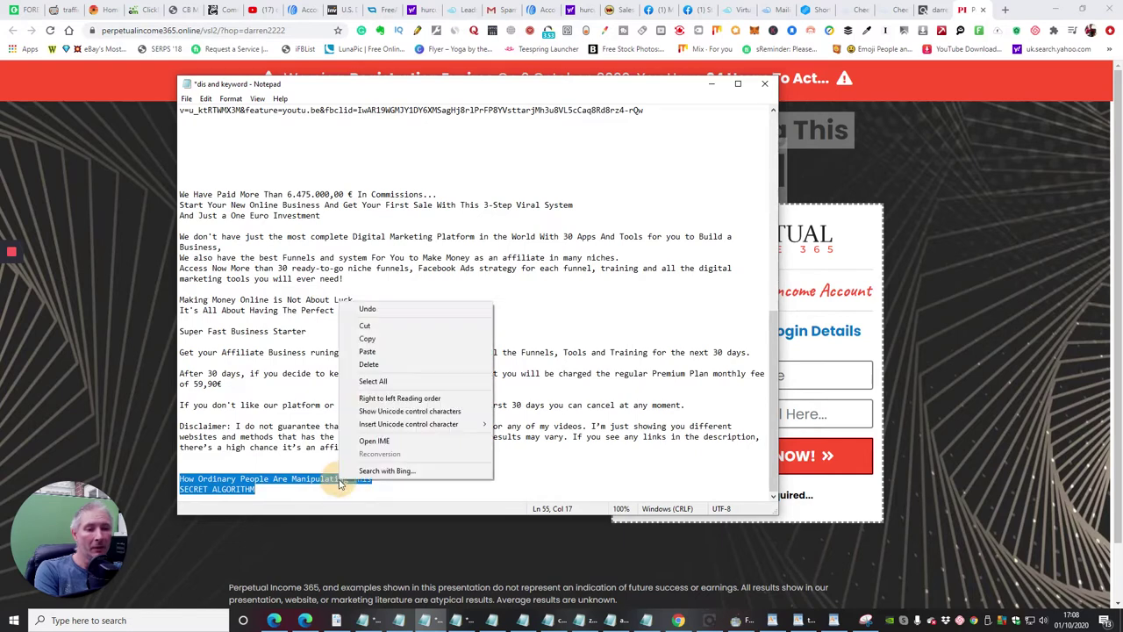
left_click(367, 338)
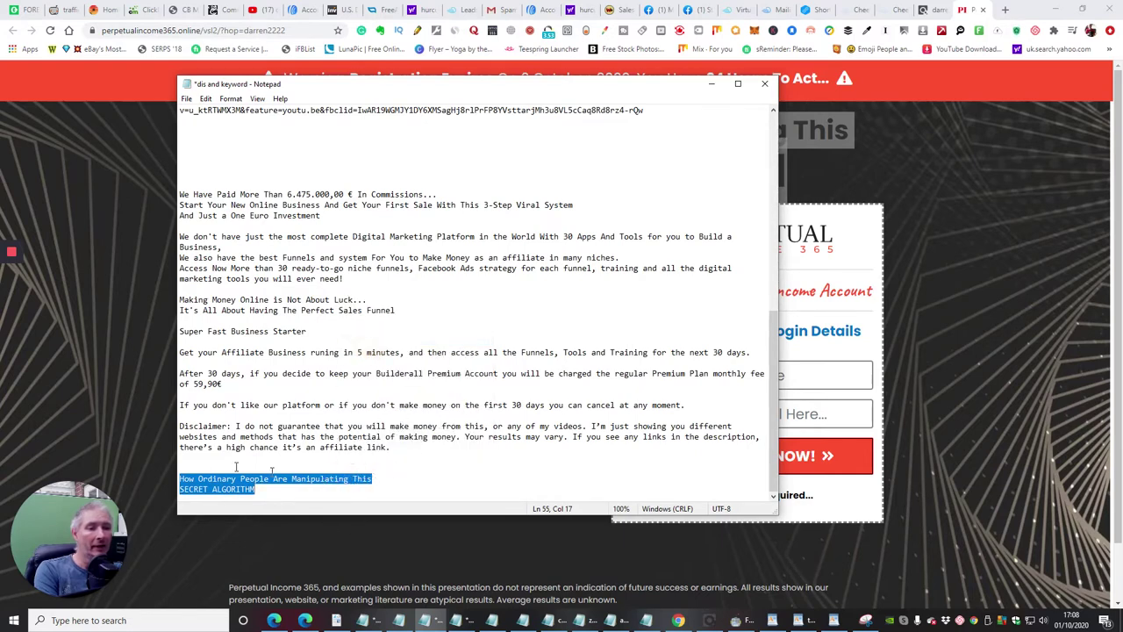
left_click(408, 481)
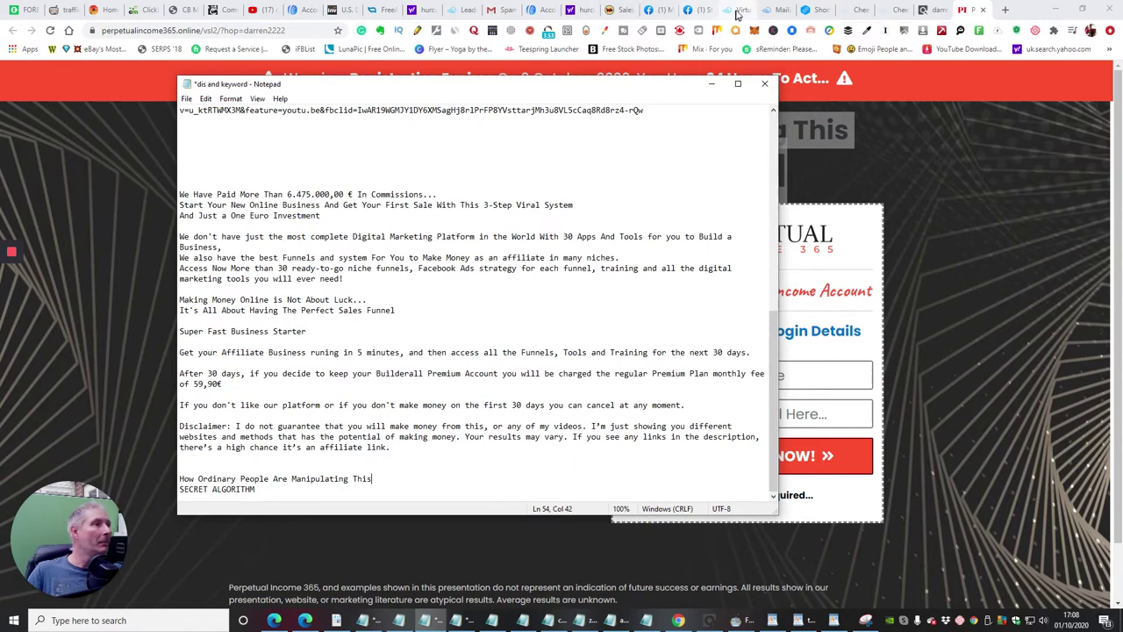
Return to the new MailingBoss list and paste the copied two-line headline as its description
left_click(769, 11)
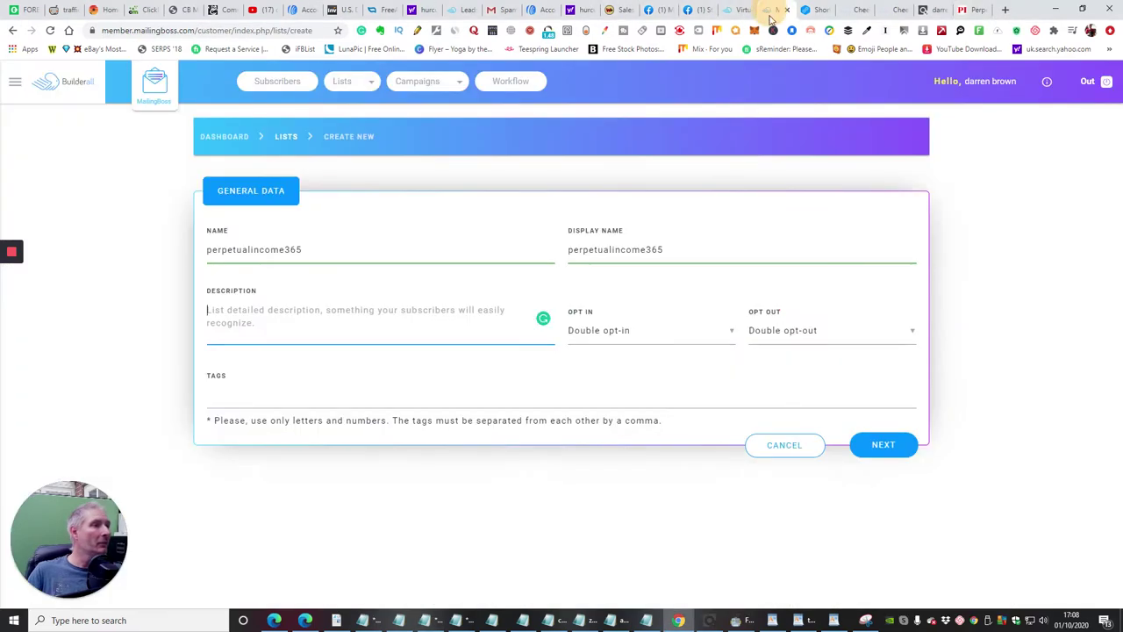
right_click(248, 310)
left_click(263, 414)
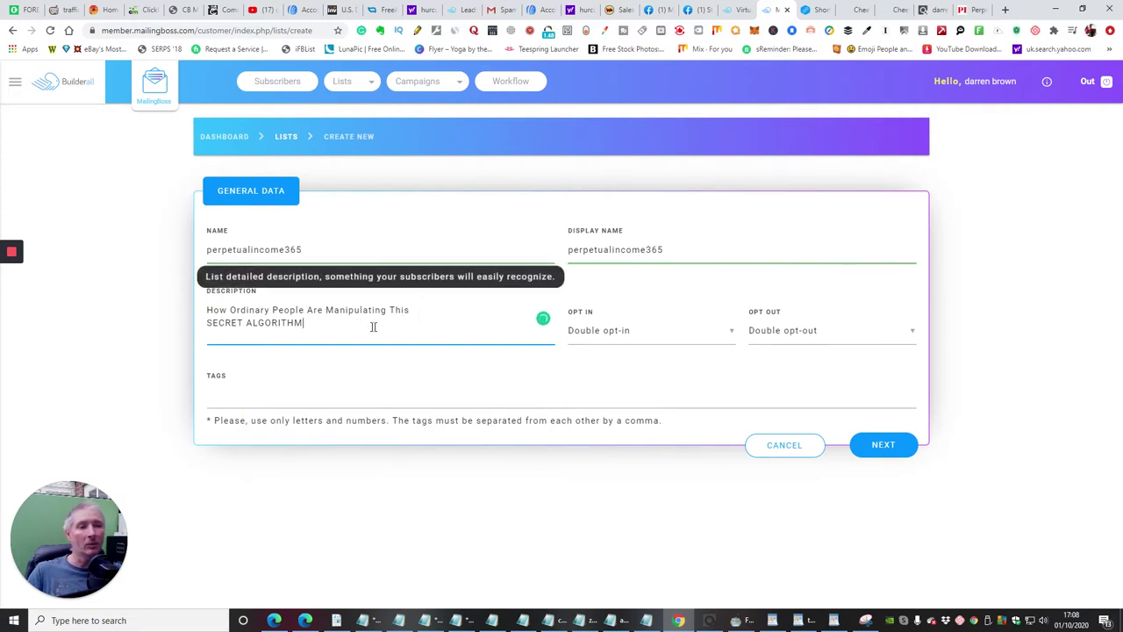
Fill the list's tags with the earlier entry "make money online, digital marketing, passive income, business buyer" and submit the general data
left_click(244, 393)
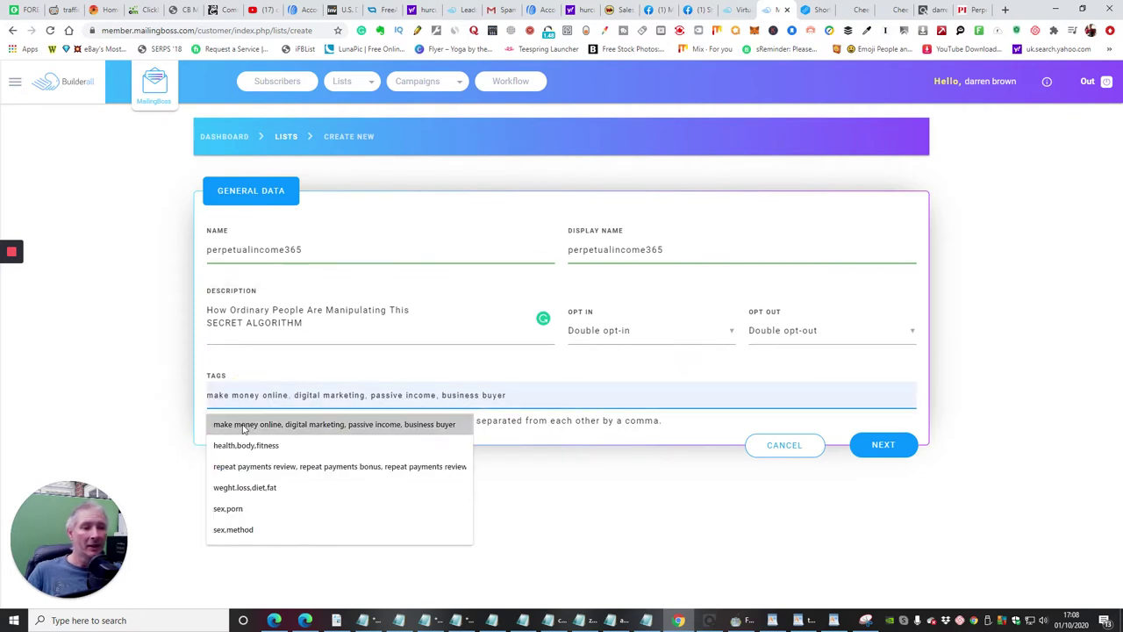
left_click(342, 425)
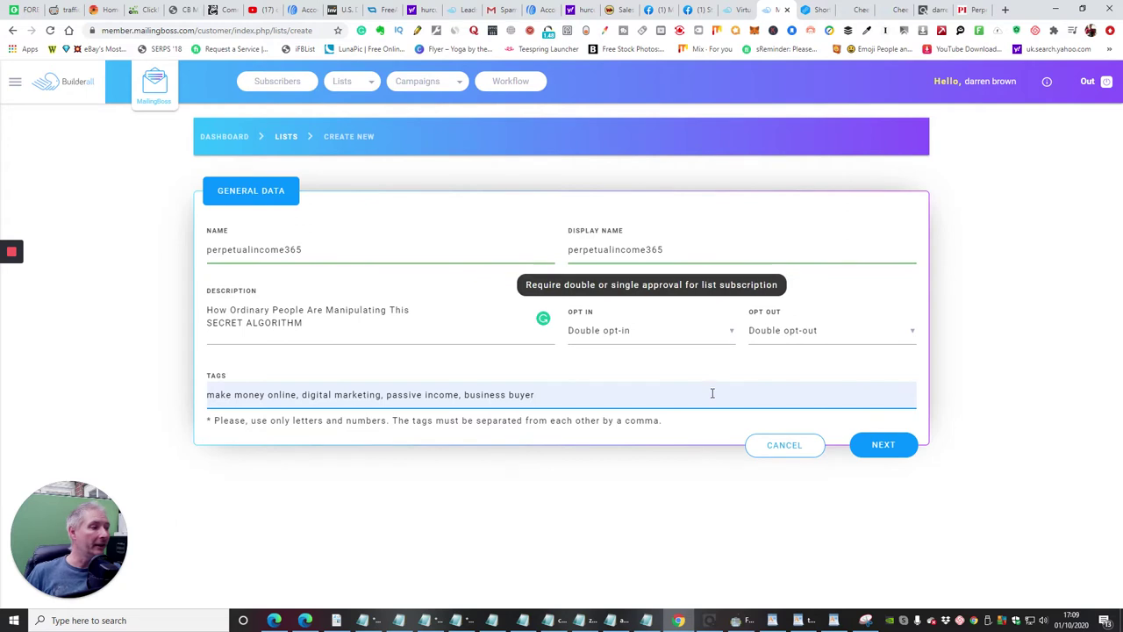
left_click(884, 448)
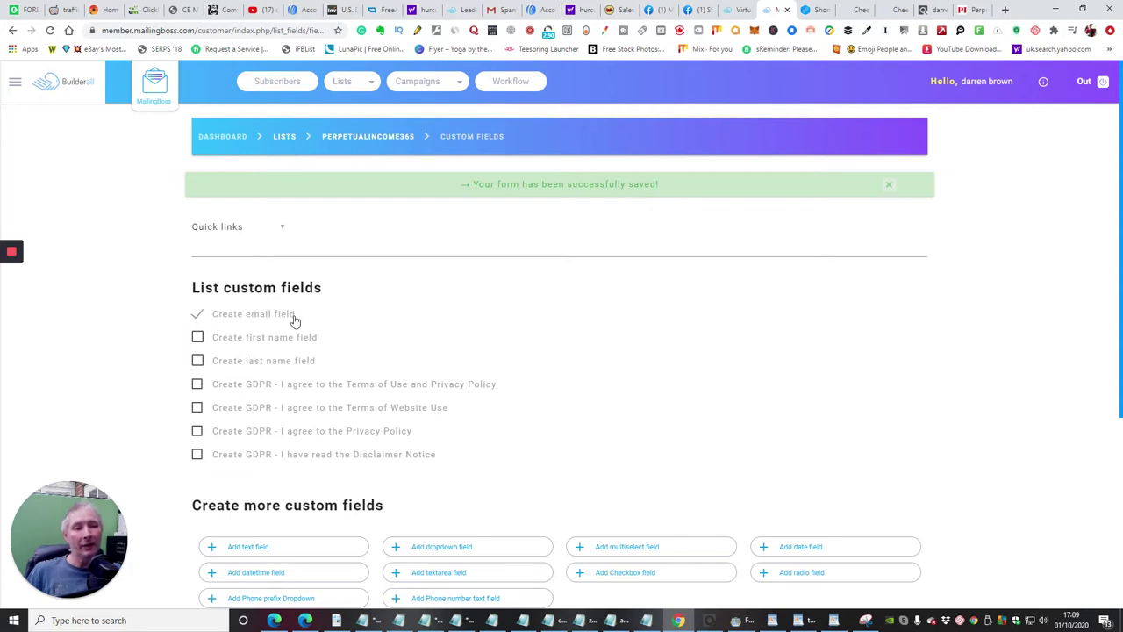
Add the first name field and the GDPR Terms of Use and Privacy Policy agreement to the list's custom fields and save
left_click(197, 338)
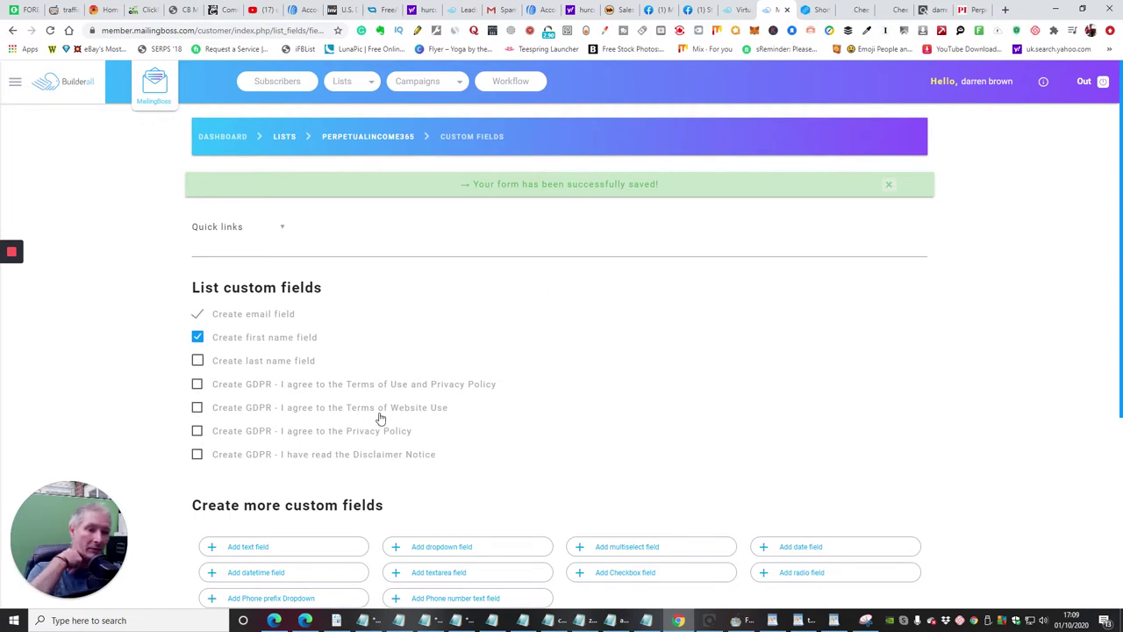
left_click(196, 386)
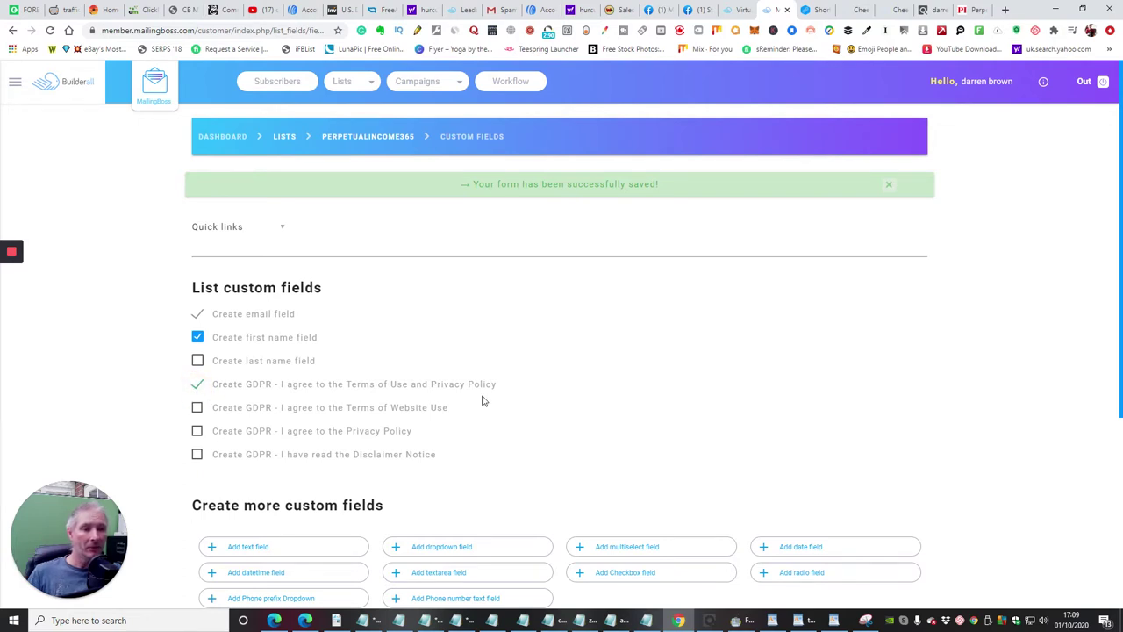
scroll(687, 317, "down", 3)
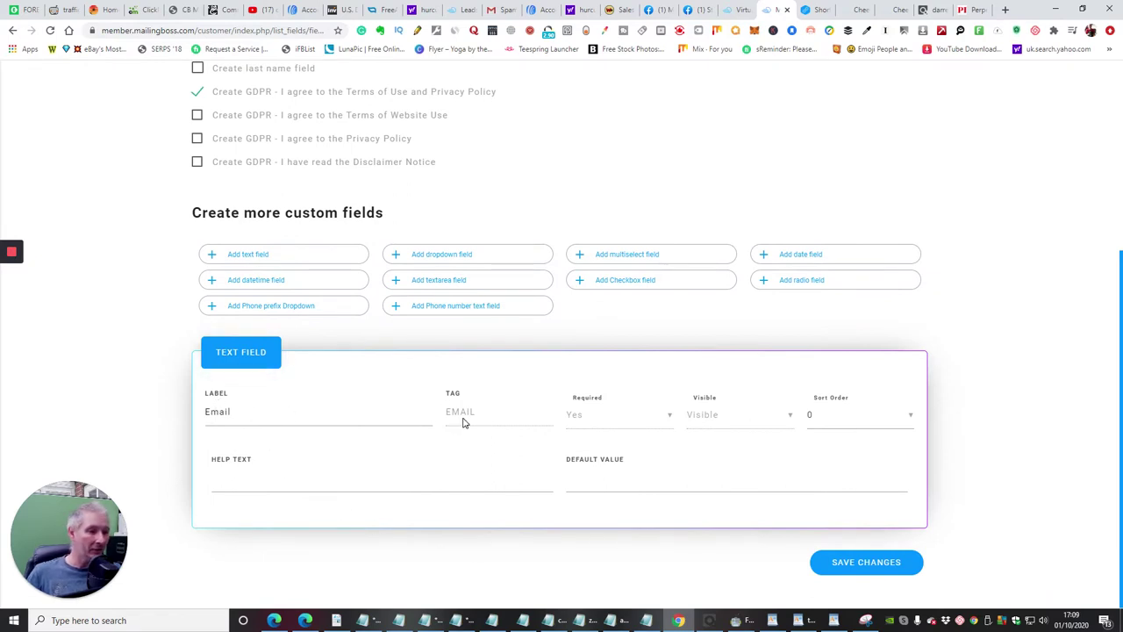
left_click(874, 566)
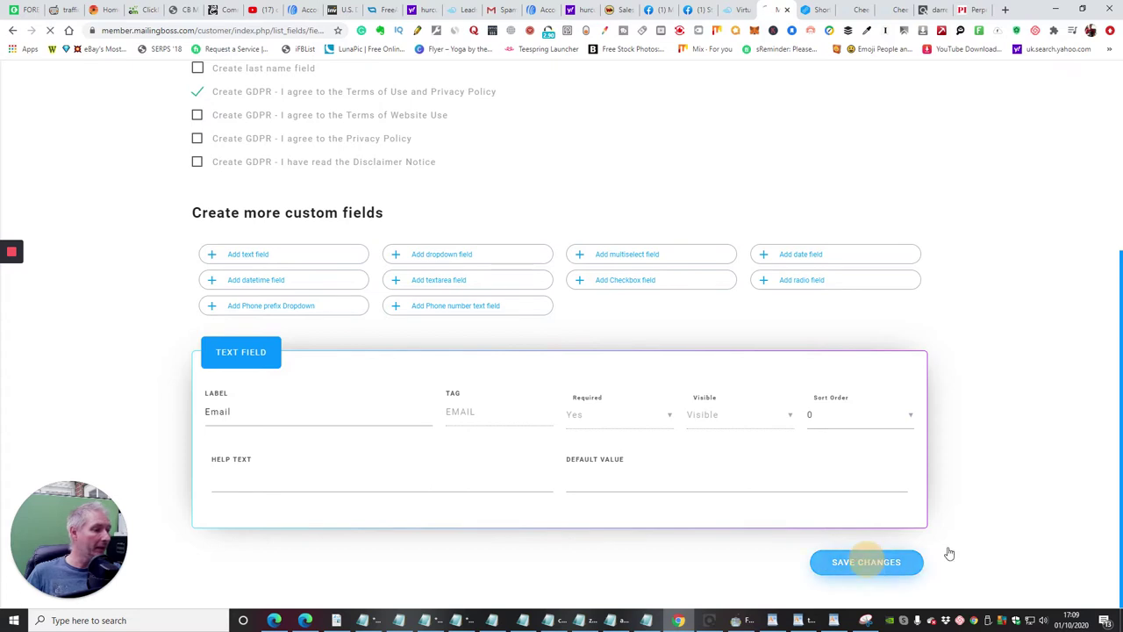
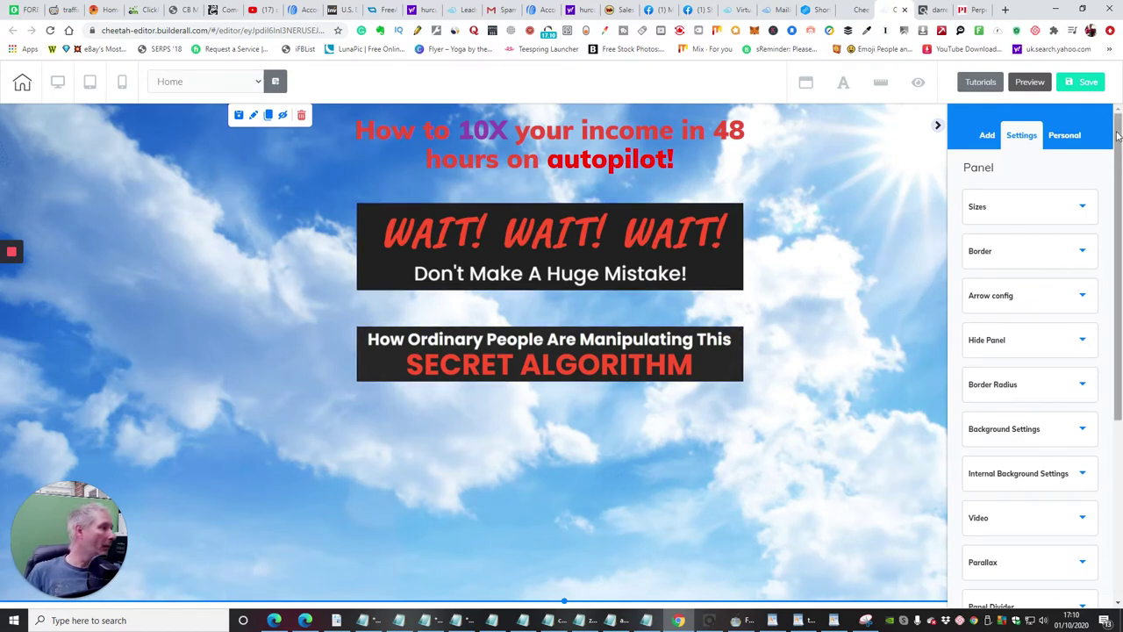
In the Cheetah page editor, browse the addable elements and show the Email Marketing Form designs
mouse_move(1118, 138)
left_mouse_down()
mouse_move(1119, 268)
mouse_move(1119, 127)
left_mouse_up()
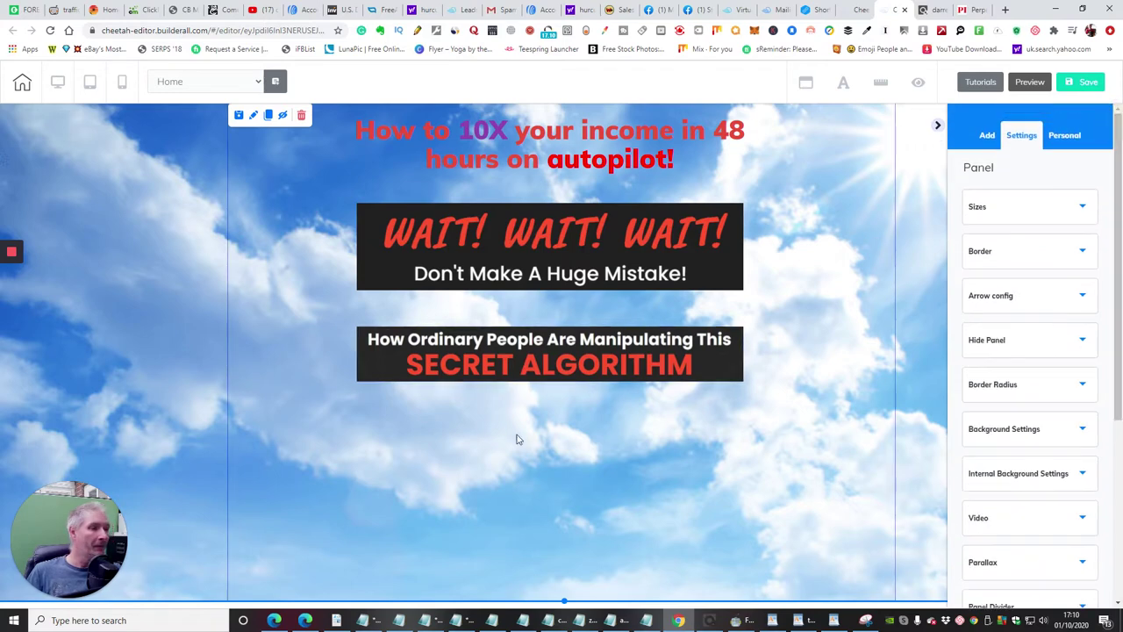
left_click(985, 138)
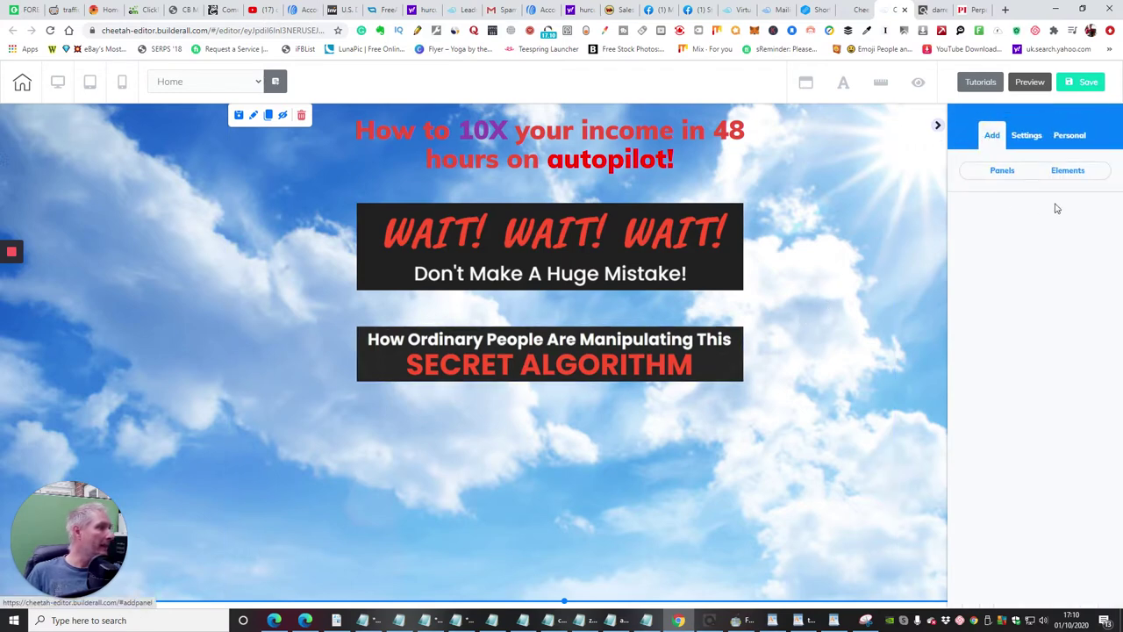
left_click(1065, 172)
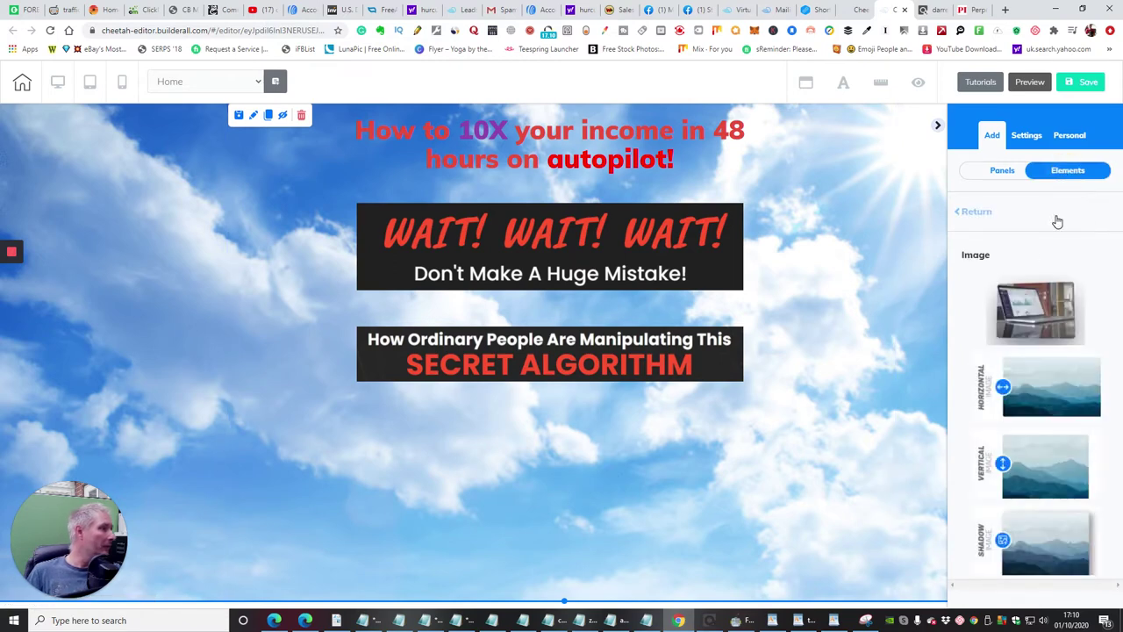
left_click(965, 212)
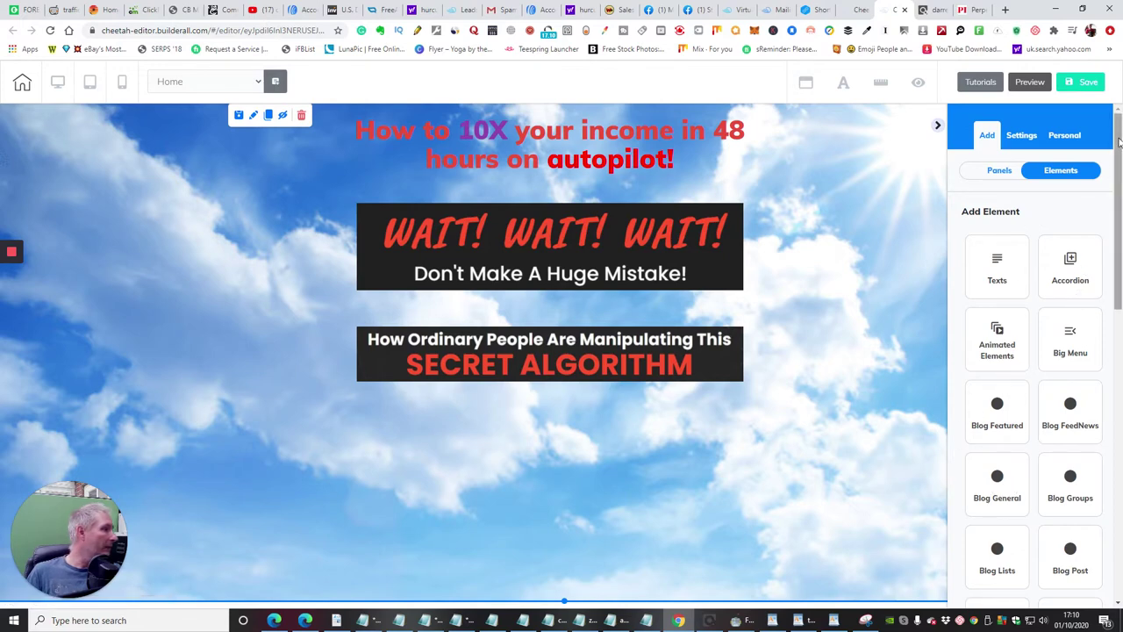
left_click_drag(1119, 129, 1099, 329)
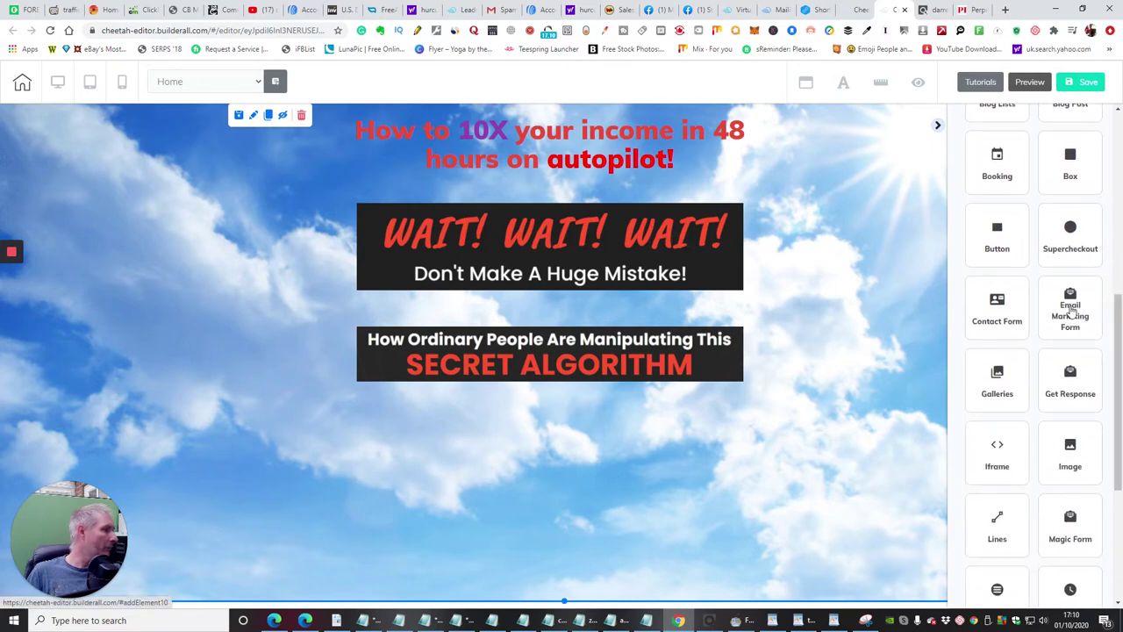
left_click(1070, 311)
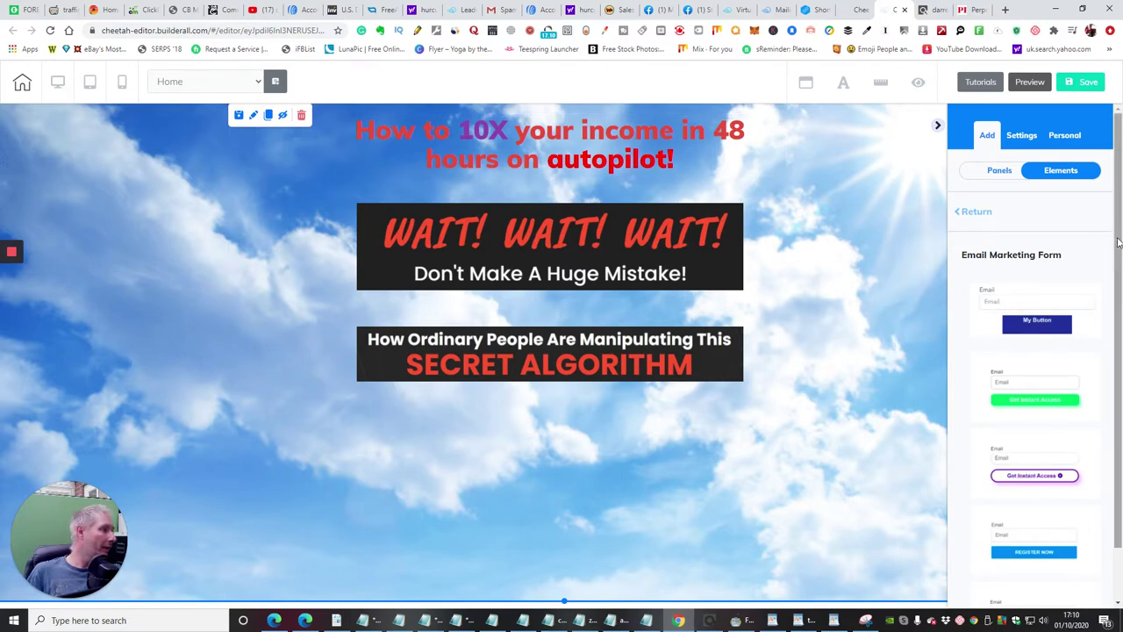
Place the form with the red REGISTER NOW button below the SECRET ALGORITHM image and connect it to the perpetualincome365 list
left_click_drag(1119, 242, 1121, 285)
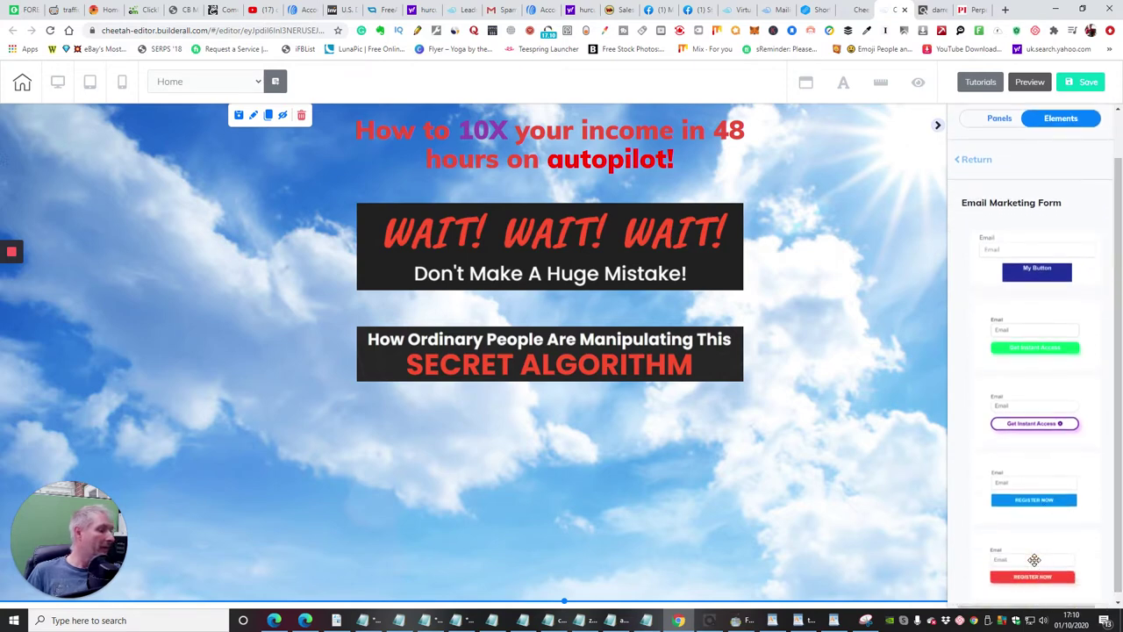
left_click_drag(1034, 560, 549, 482)
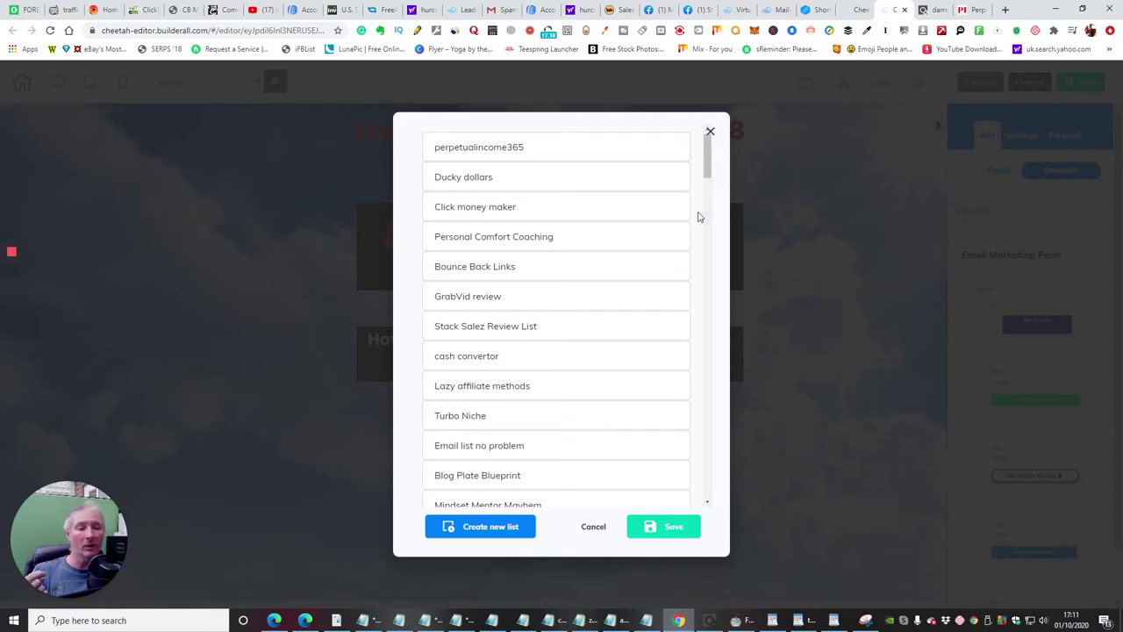
left_click(481, 151)
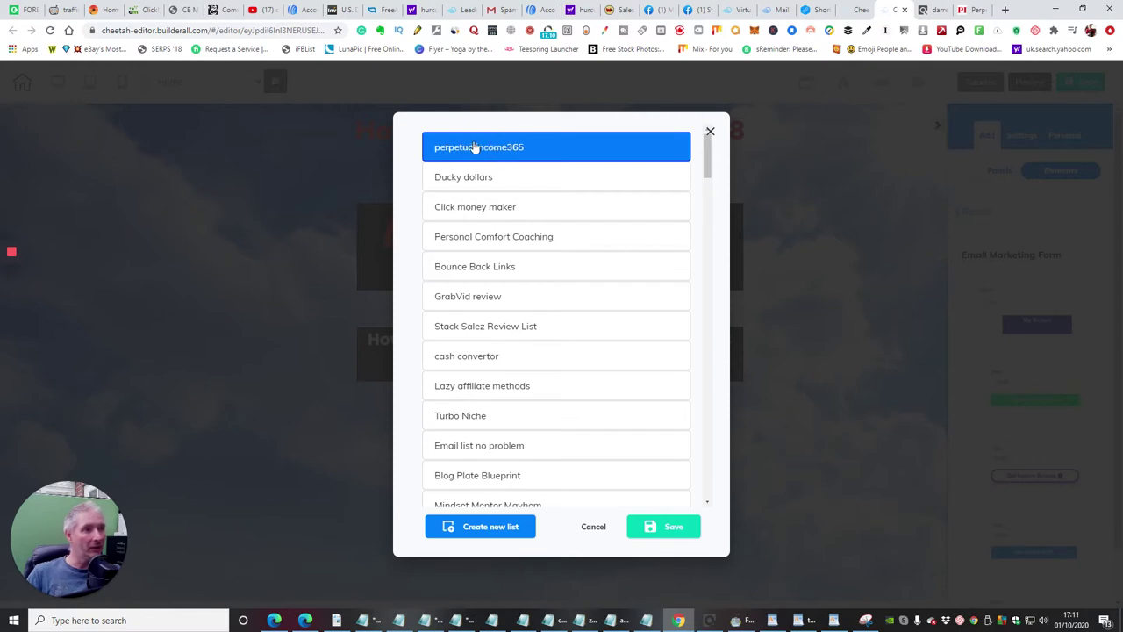
left_click(674, 528)
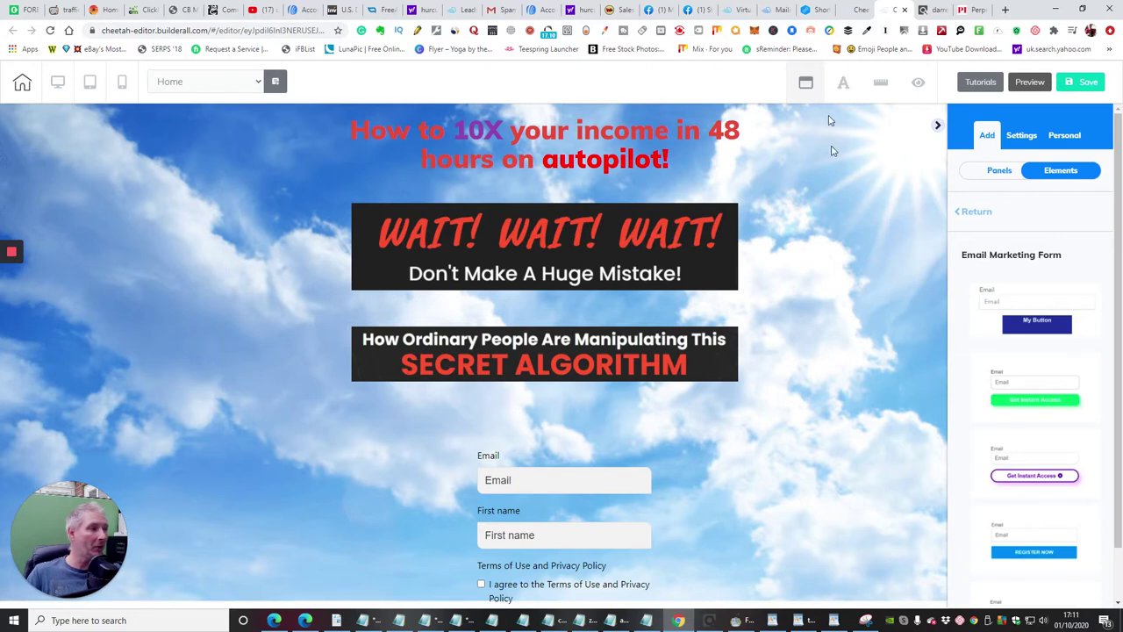
Move the form up so it sits centred directly under the SECRET ALGORITHM image, and open its settings
scroll(833, 166, "down", 1)
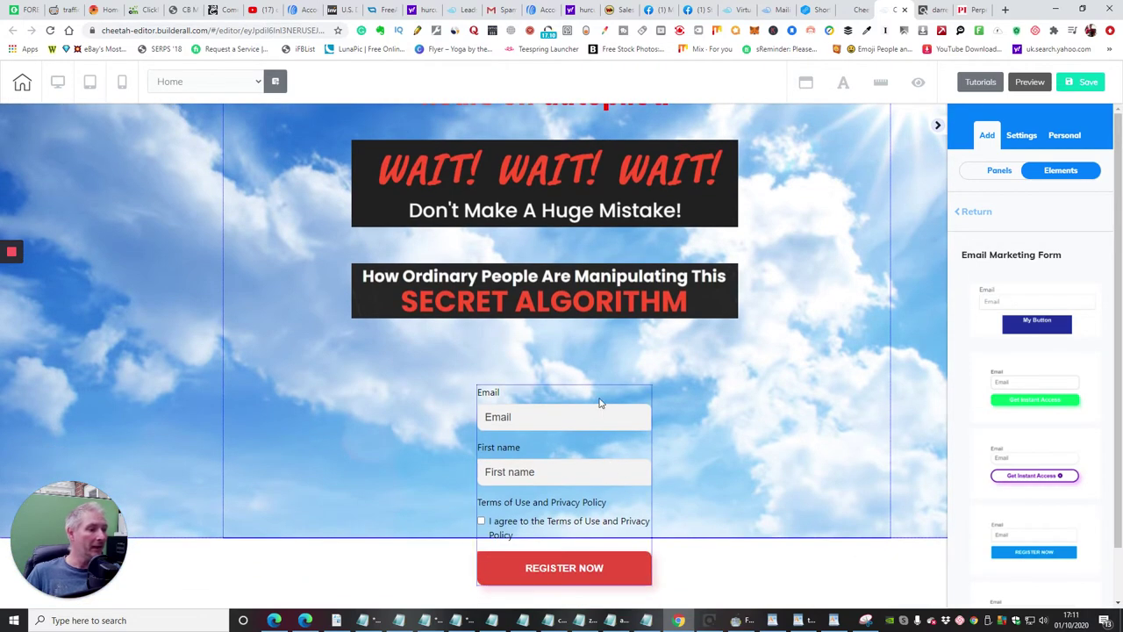
mouse_move(578, 428)
left_mouse_down()
mouse_move(564, 371)
mouse_move(567, 427)
mouse_move(579, 424)
mouse_move(544, 421)
mouse_move(562, 429)
left_mouse_up()
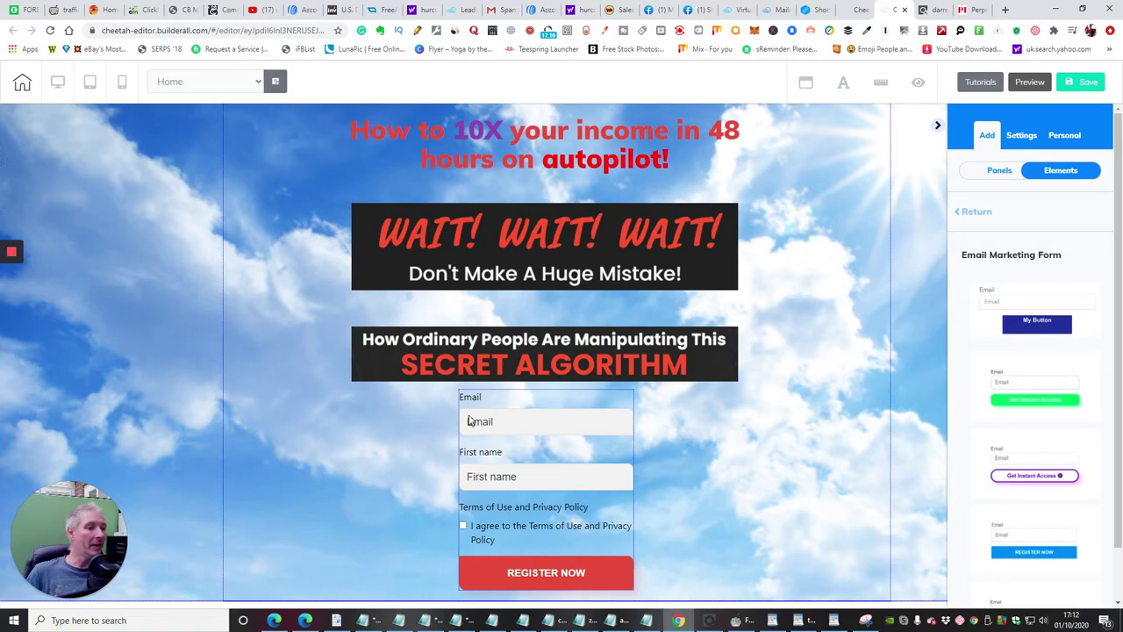
left_click(538, 430)
left_click(538, 430)
left_click(539, 430)
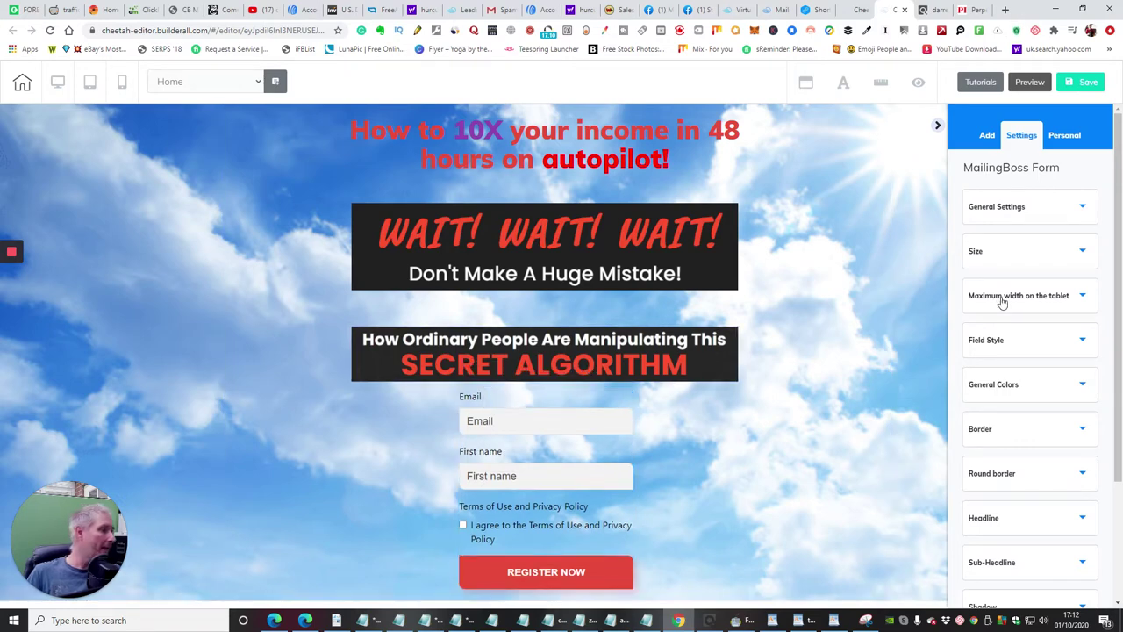
In the form's animation settings, choose the rubberBand effect and make it repeat infinitely
scroll(1065, 297, "down", 3)
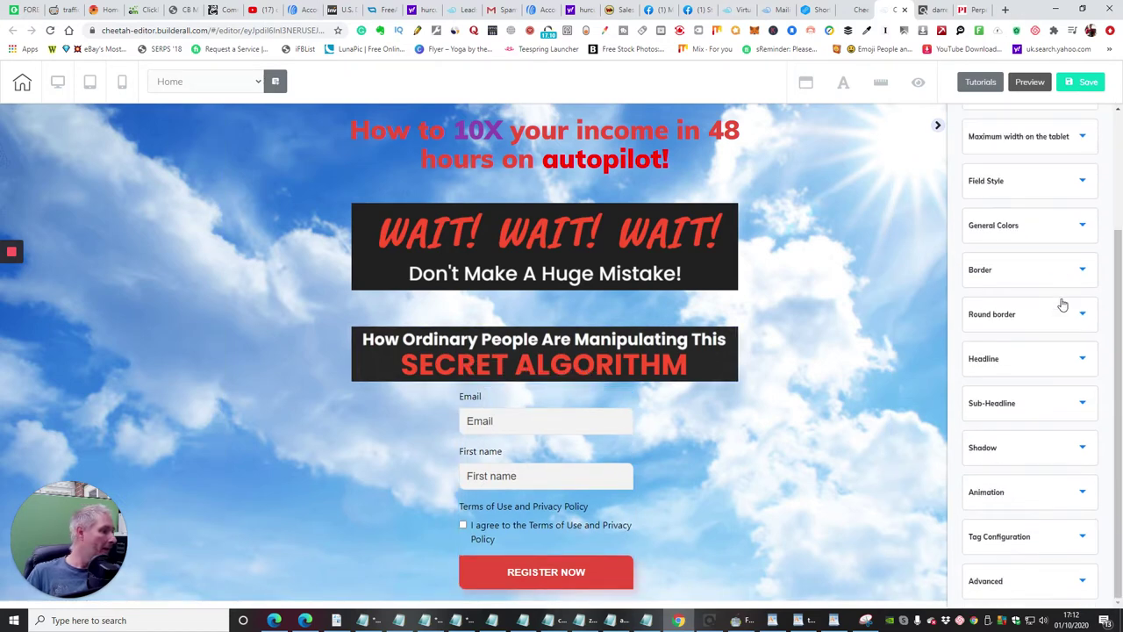
left_click(1085, 494)
scroll(1050, 439, "down", 3)
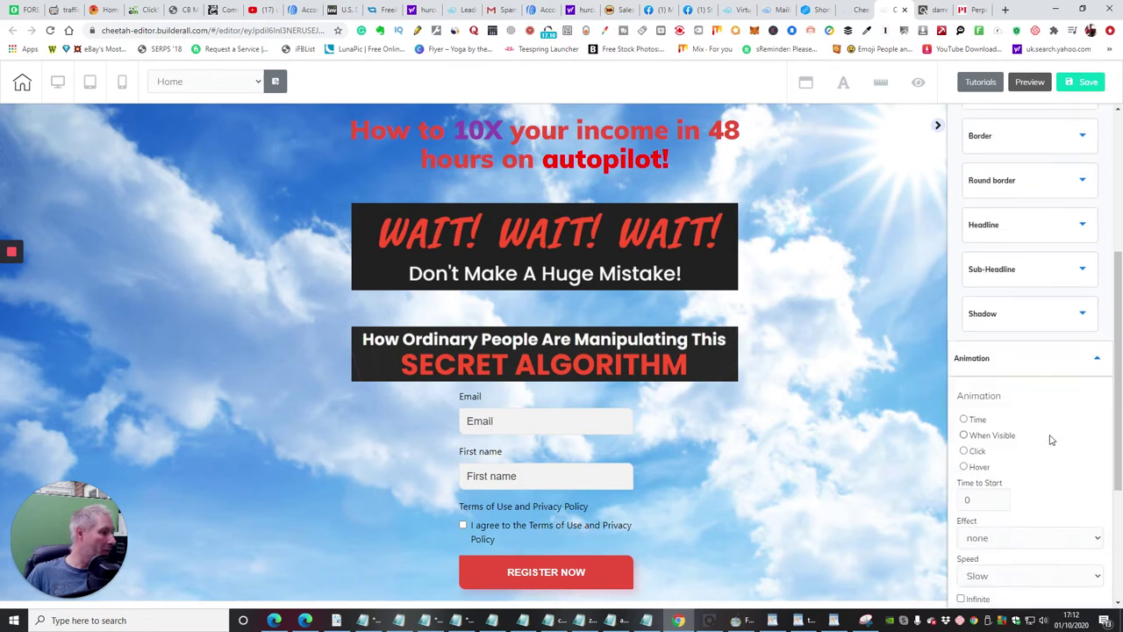
scroll(1051, 439, "up", 2)
scroll(1050, 441, "down", 1)
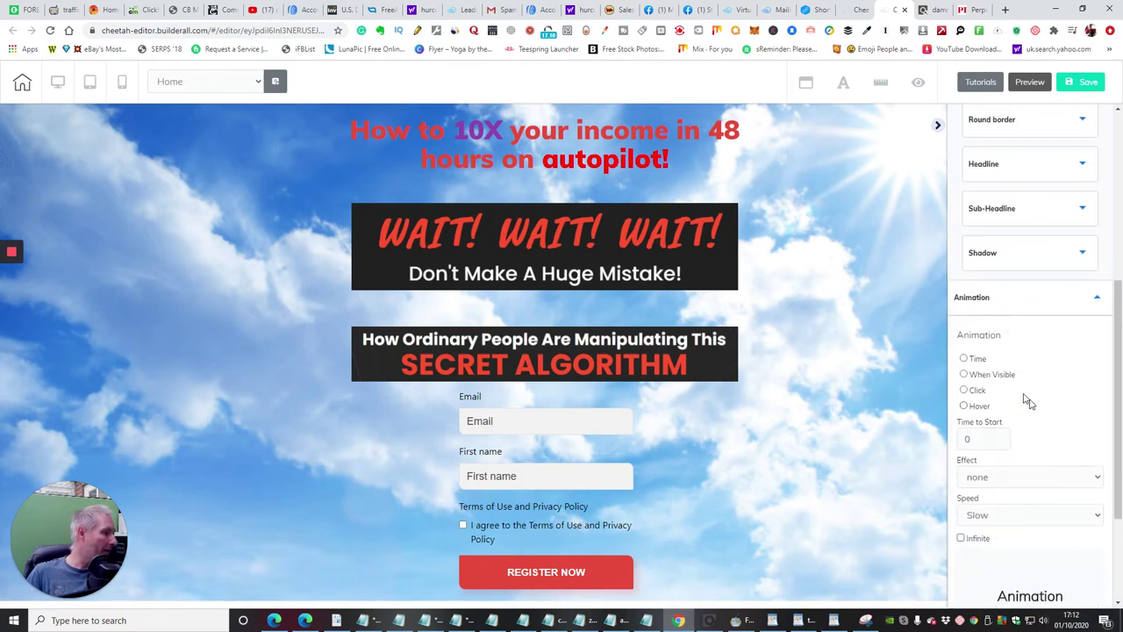
left_click(1095, 478)
scroll(1071, 434, "down", 1)
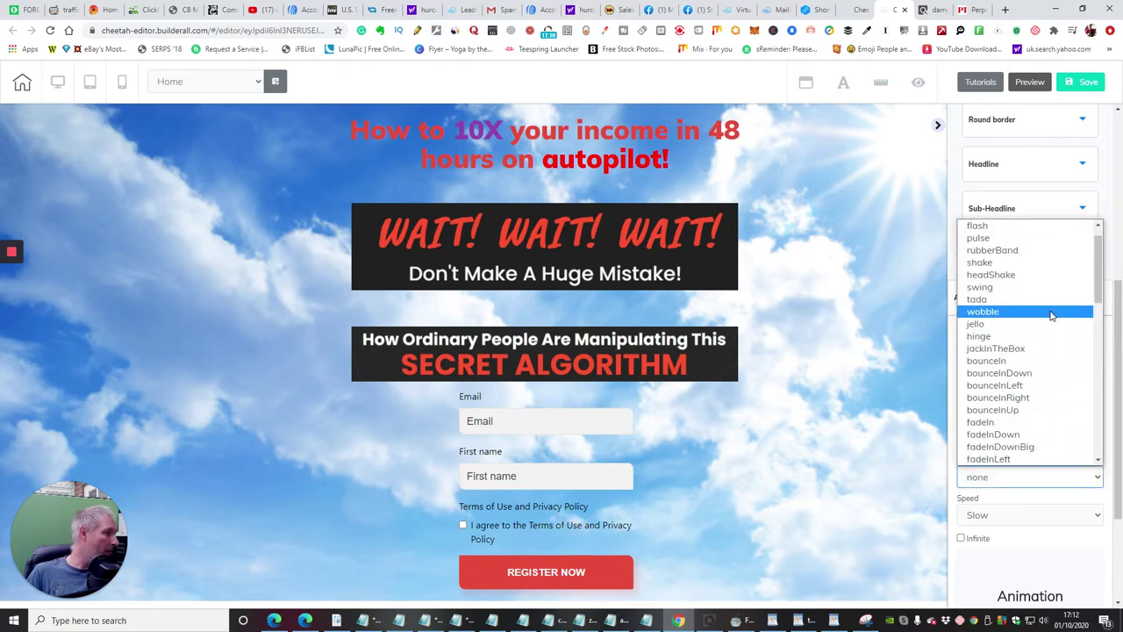
left_click(1051, 255)
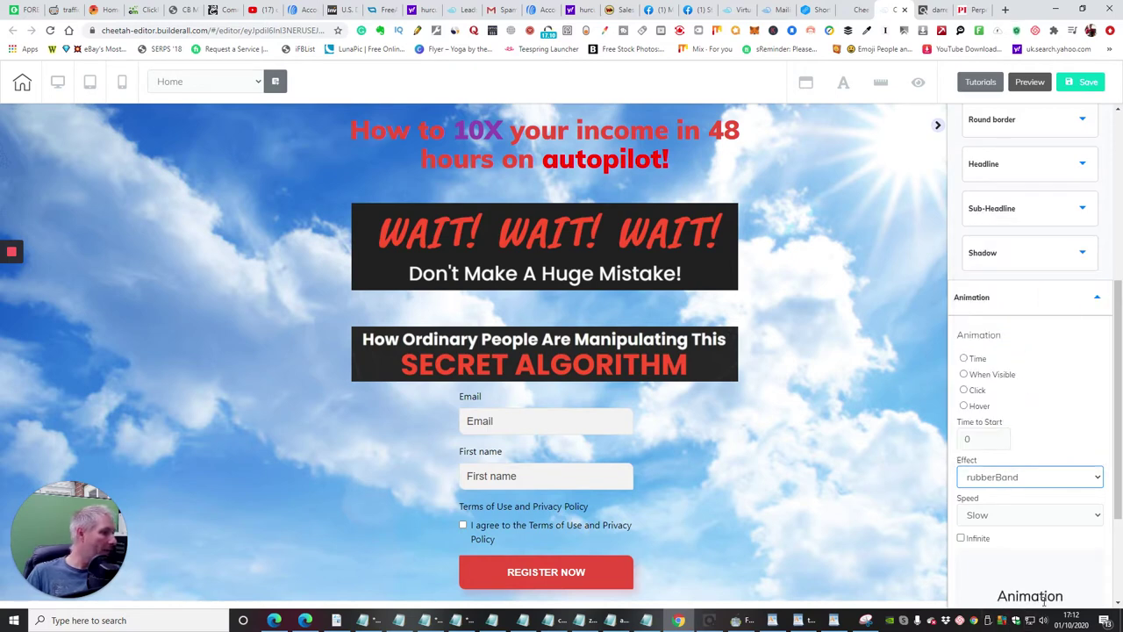
left_click(961, 538)
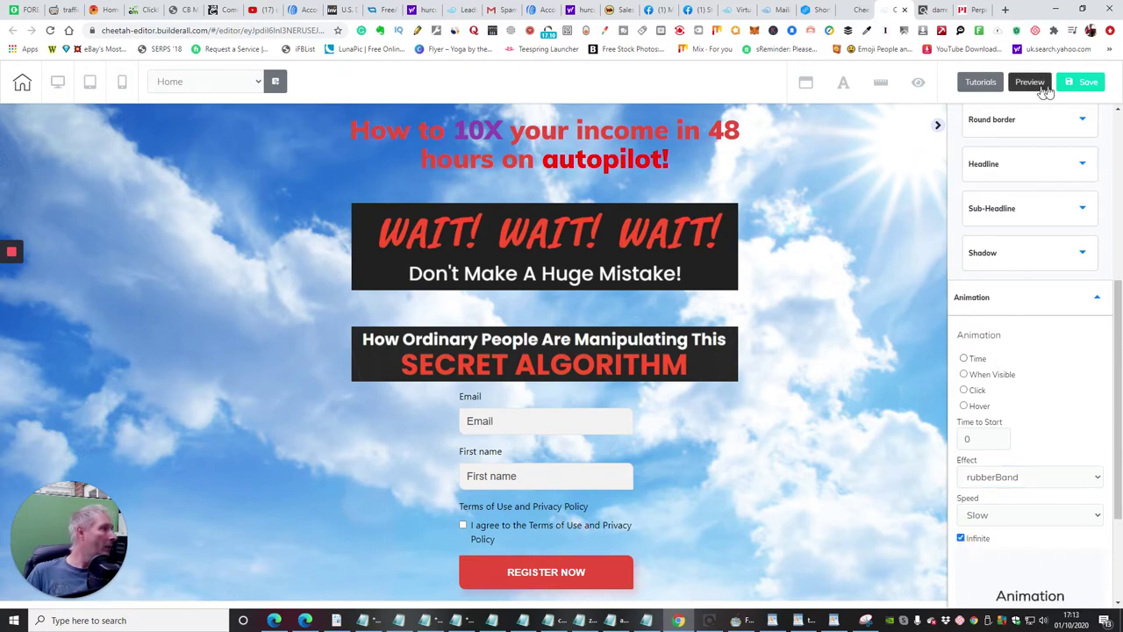
Save and publish the site, view the live page, and return to the editor
left_click(1086, 83)
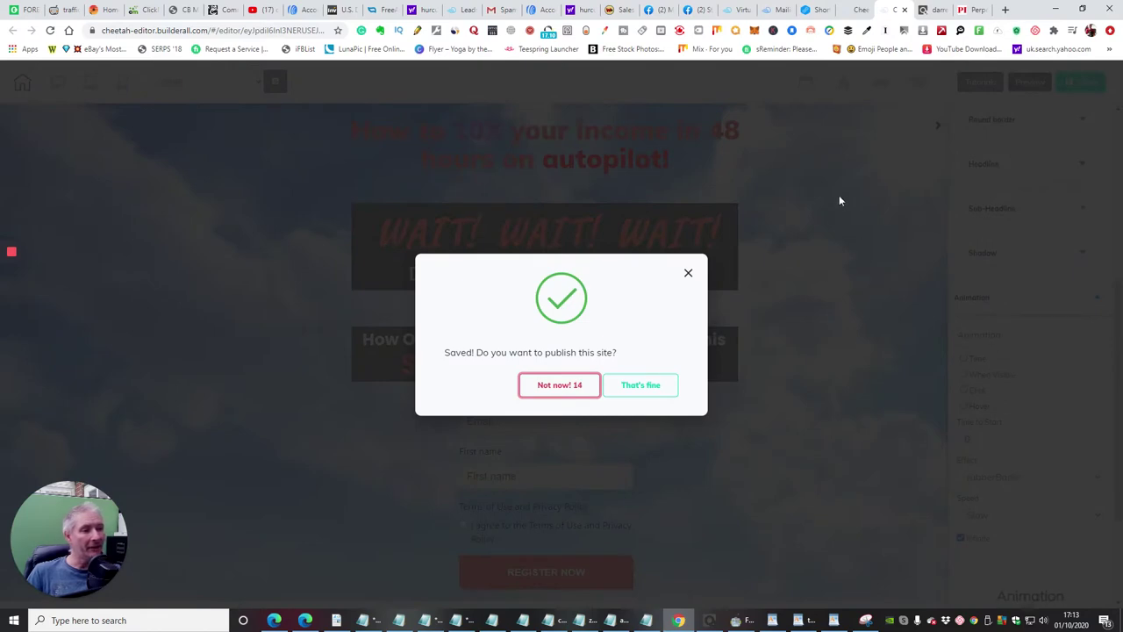
left_click(649, 384)
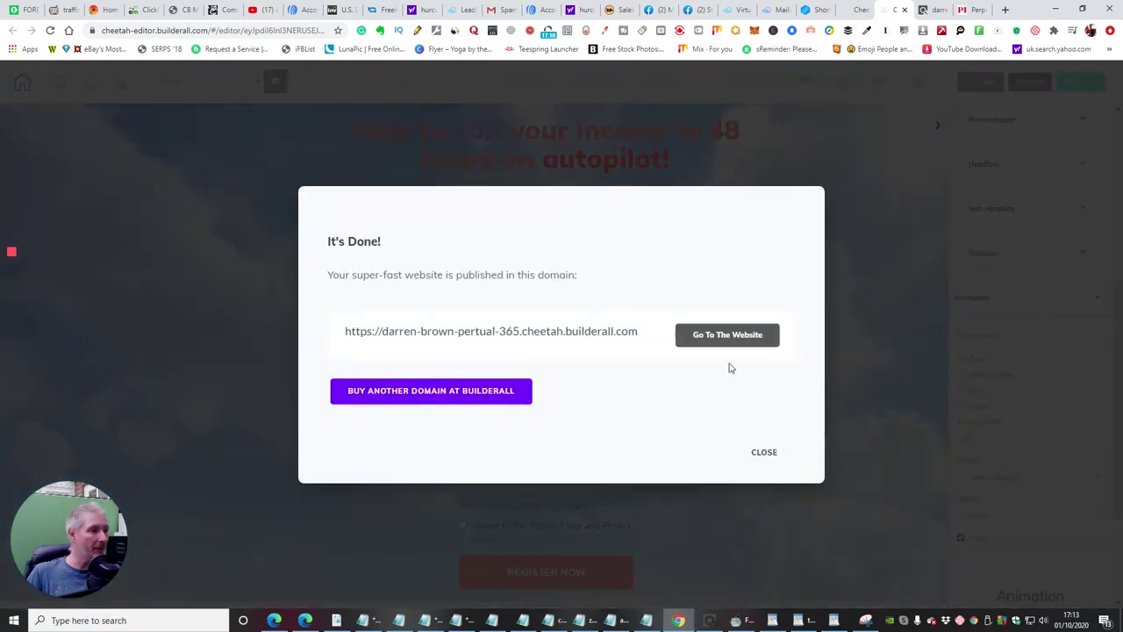
left_click(720, 334)
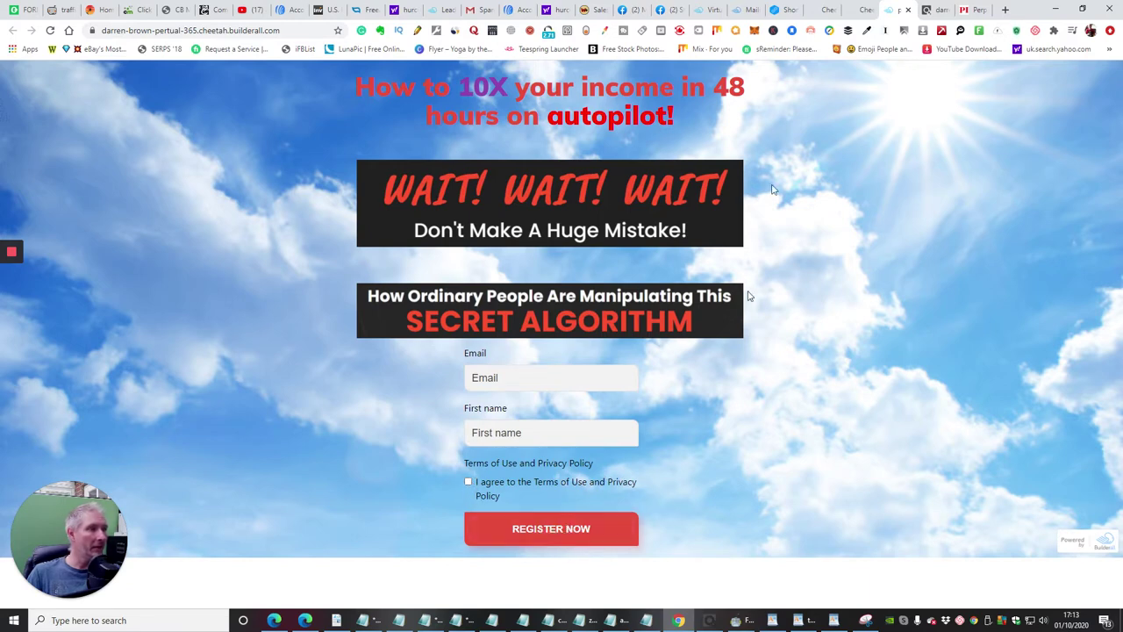
left_click(908, 10)
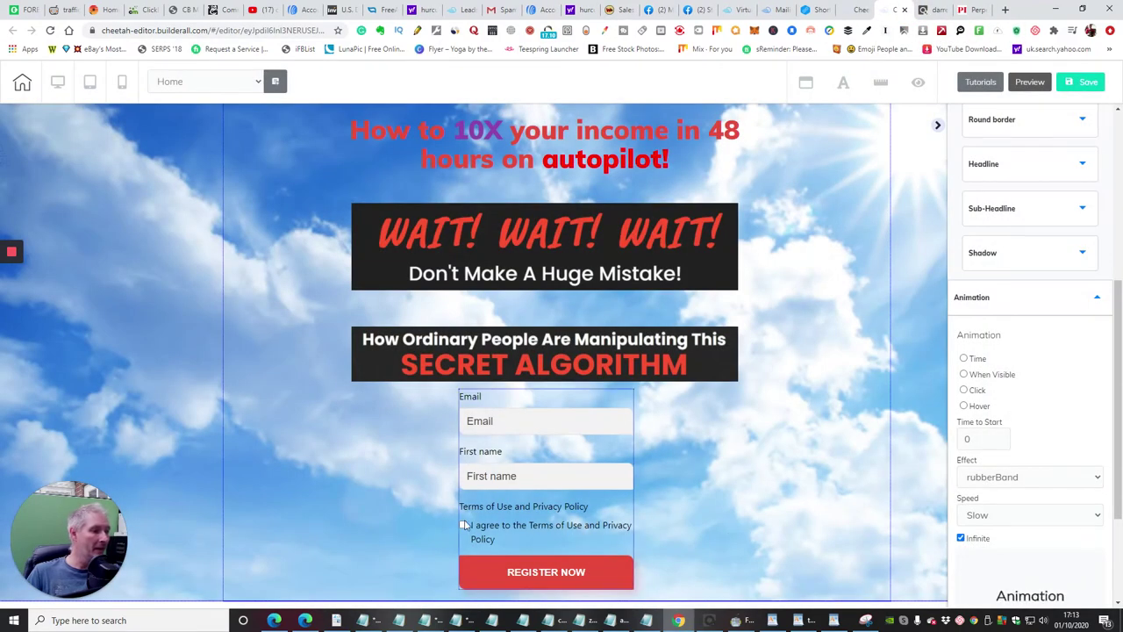
Open the form's Subscribe pending link action and copy the ClickBank link from the "pertual 365 course" Notepad file
left_click(508, 400)
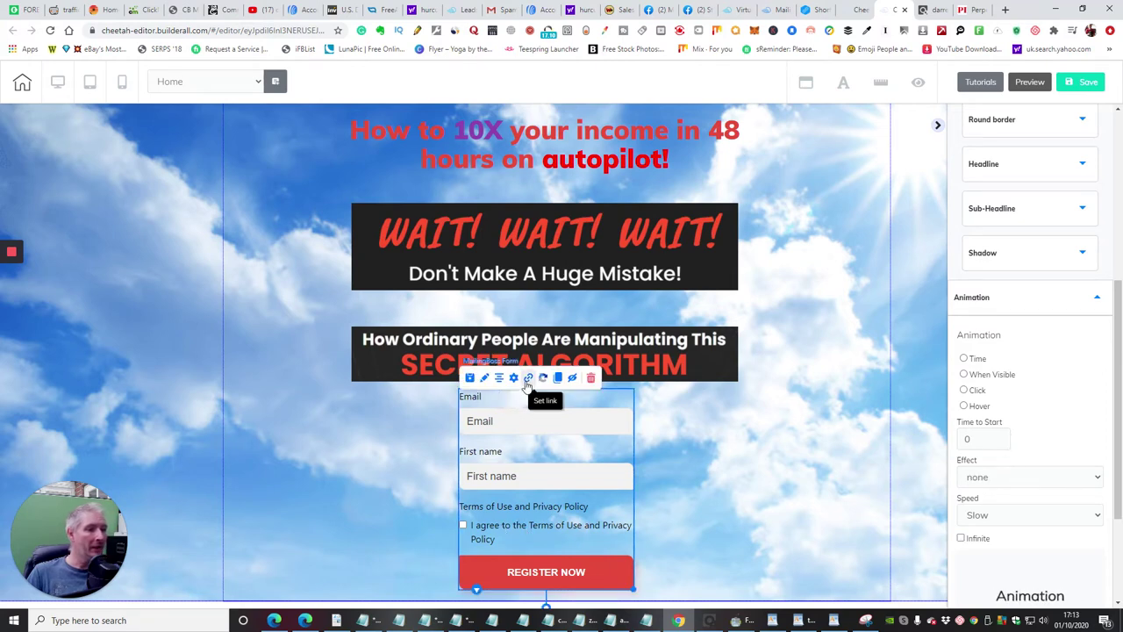
left_click(529, 379)
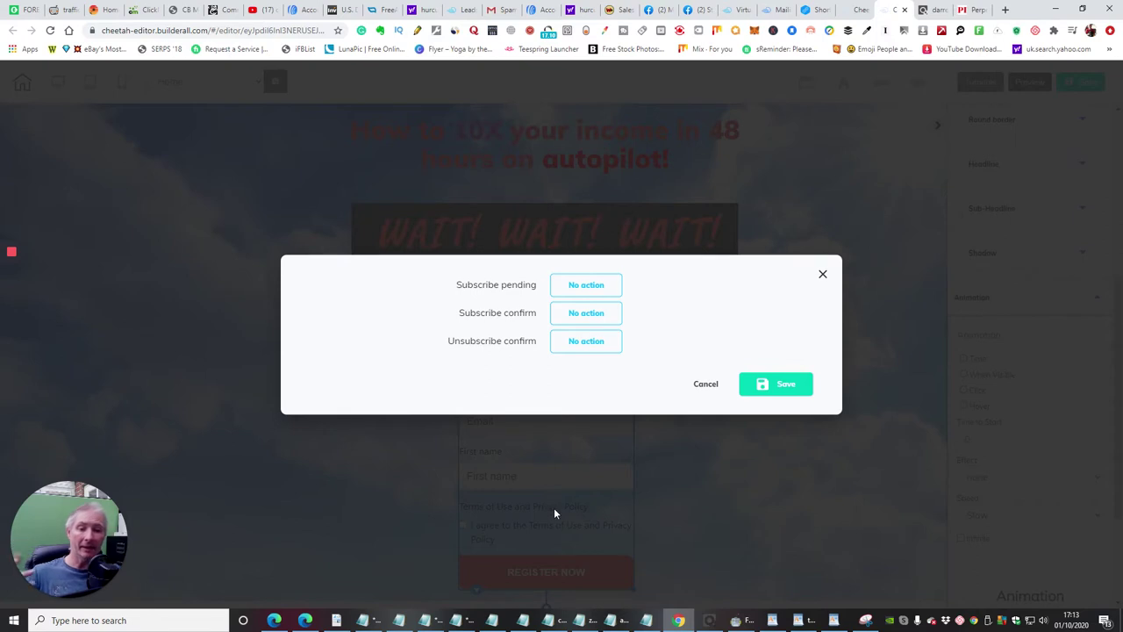
left_click(595, 288)
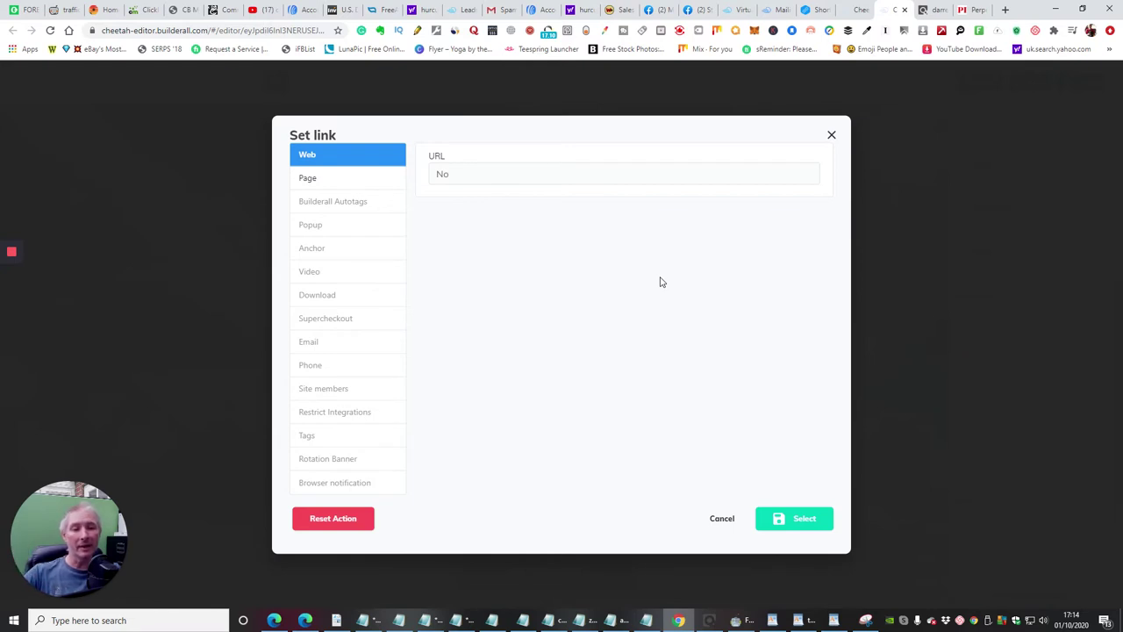
left_click(480, 177)
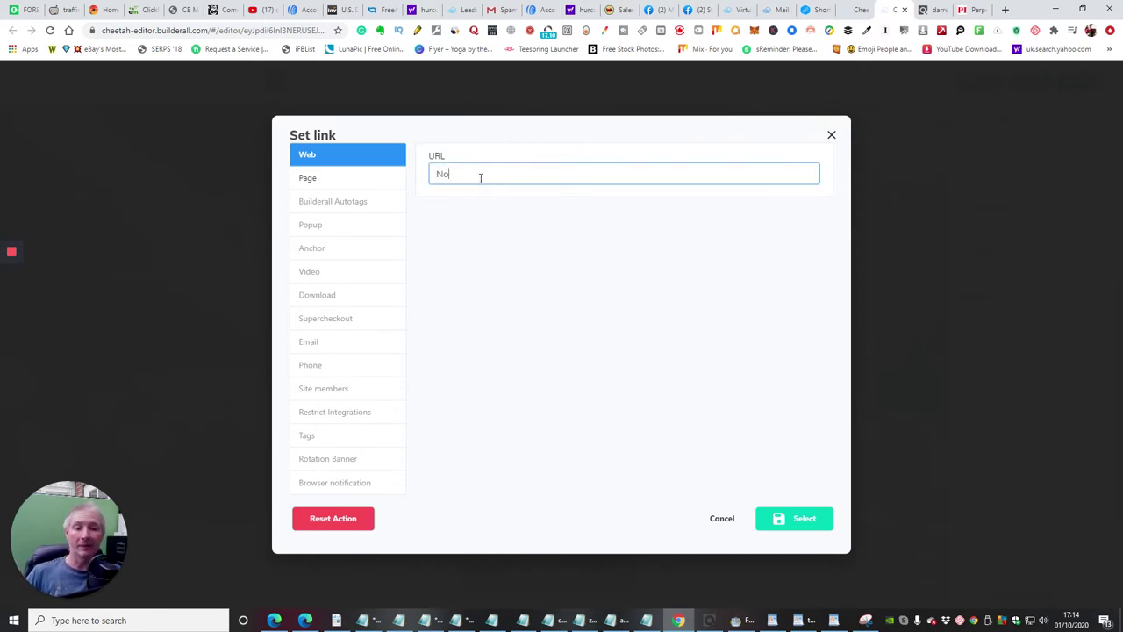
left_click(456, 620)
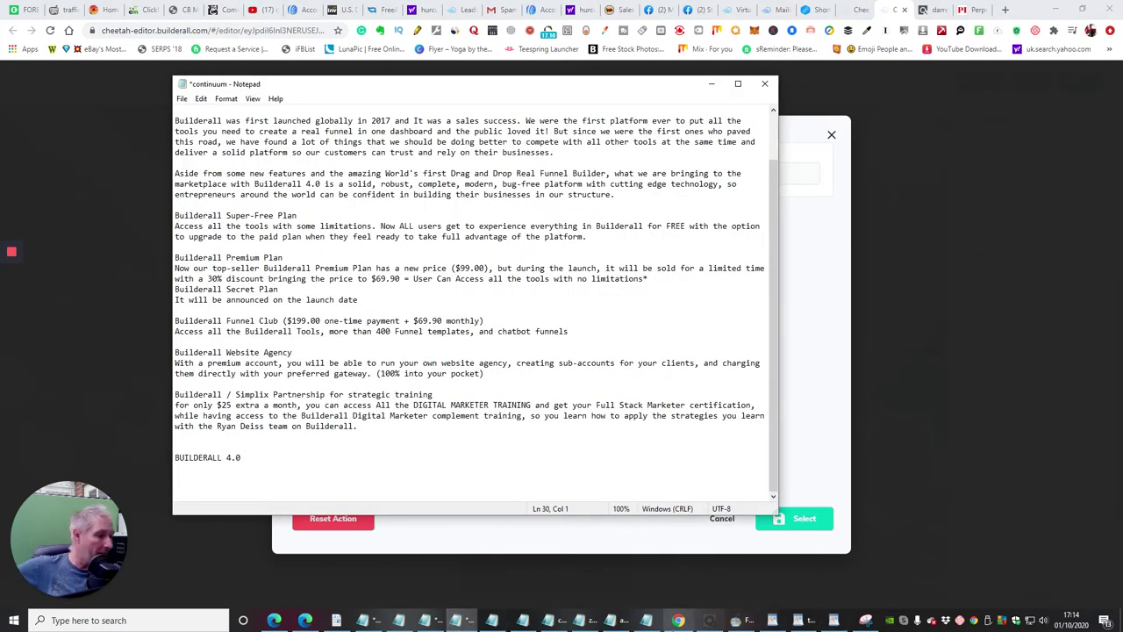
left_click(646, 620)
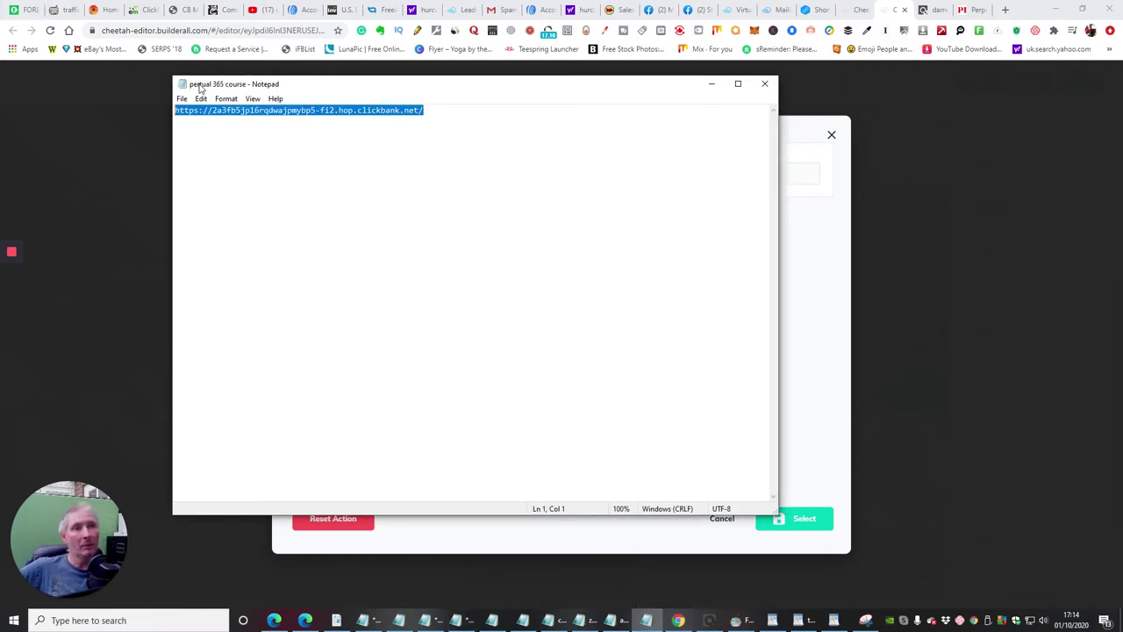
right_click(399, 113)
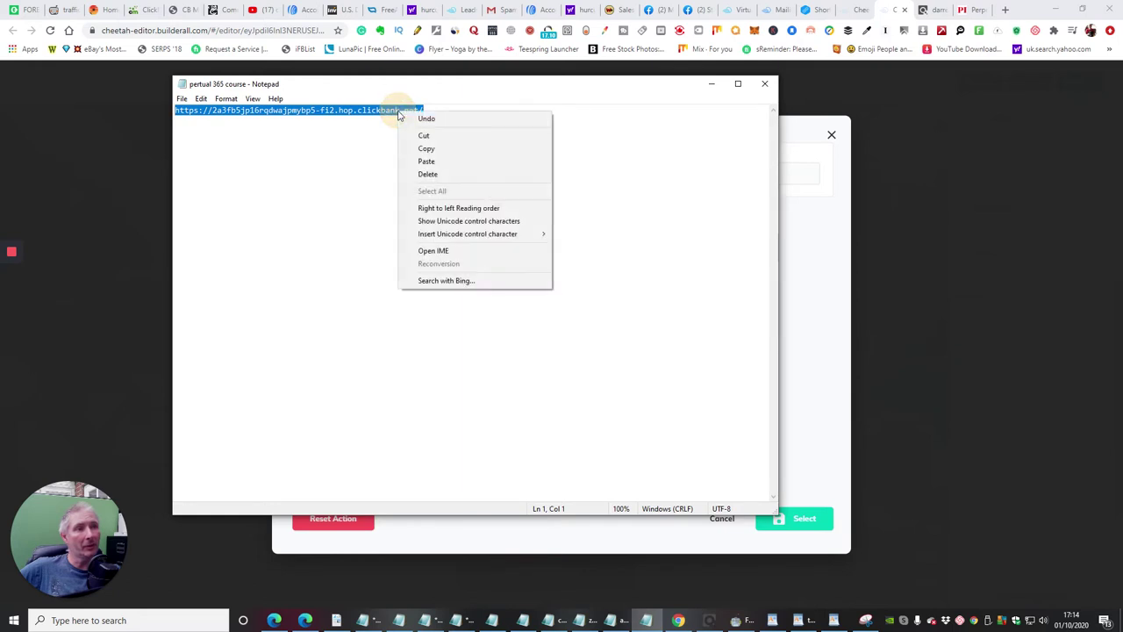
left_click(421, 148)
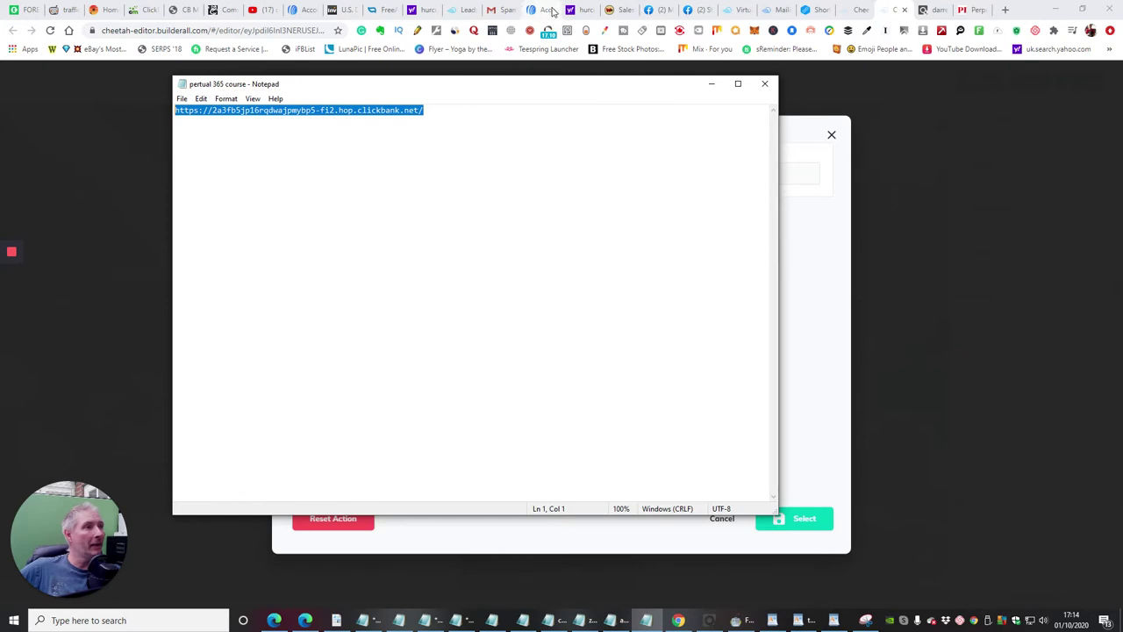
left_click(819, 10)
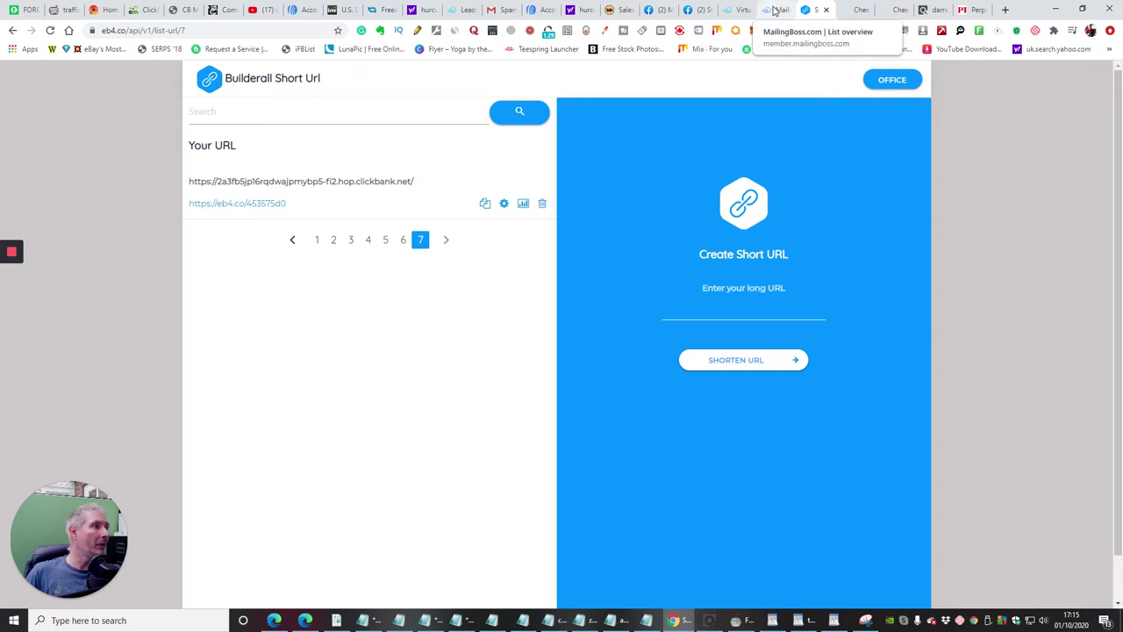
left_click(894, 10)
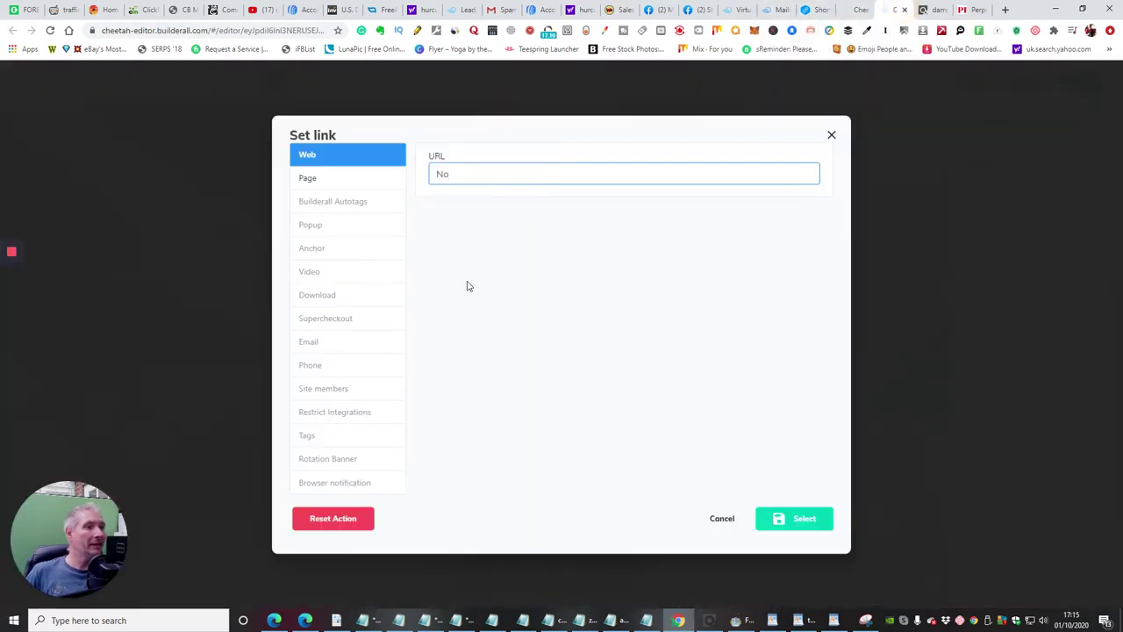
key("BackSpace")
key("BackSpace")
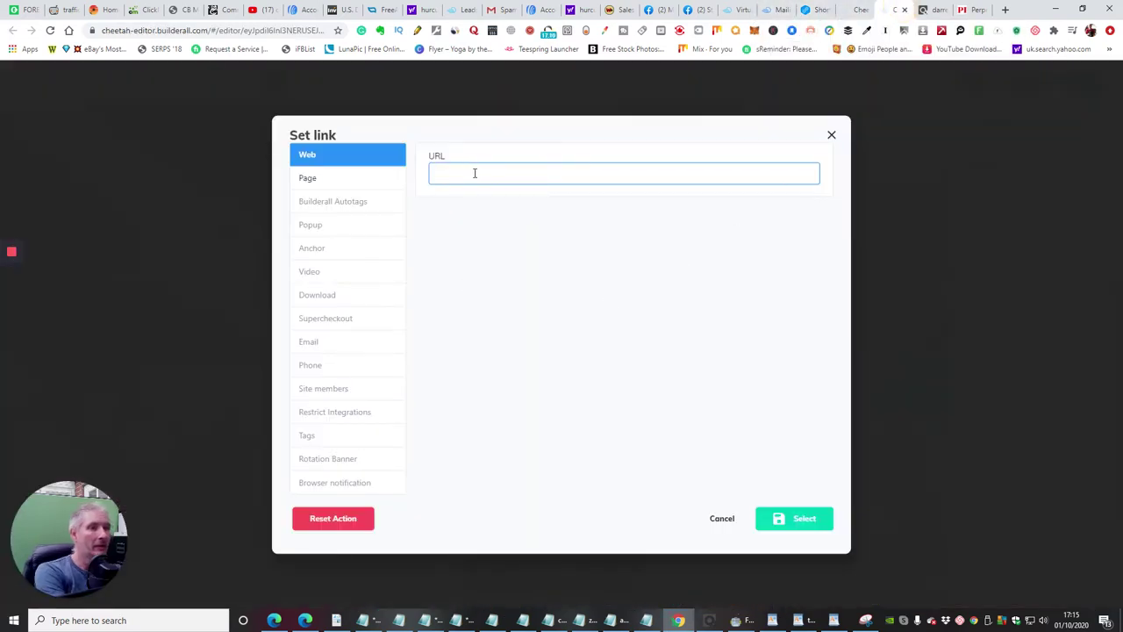
right_click(456, 173)
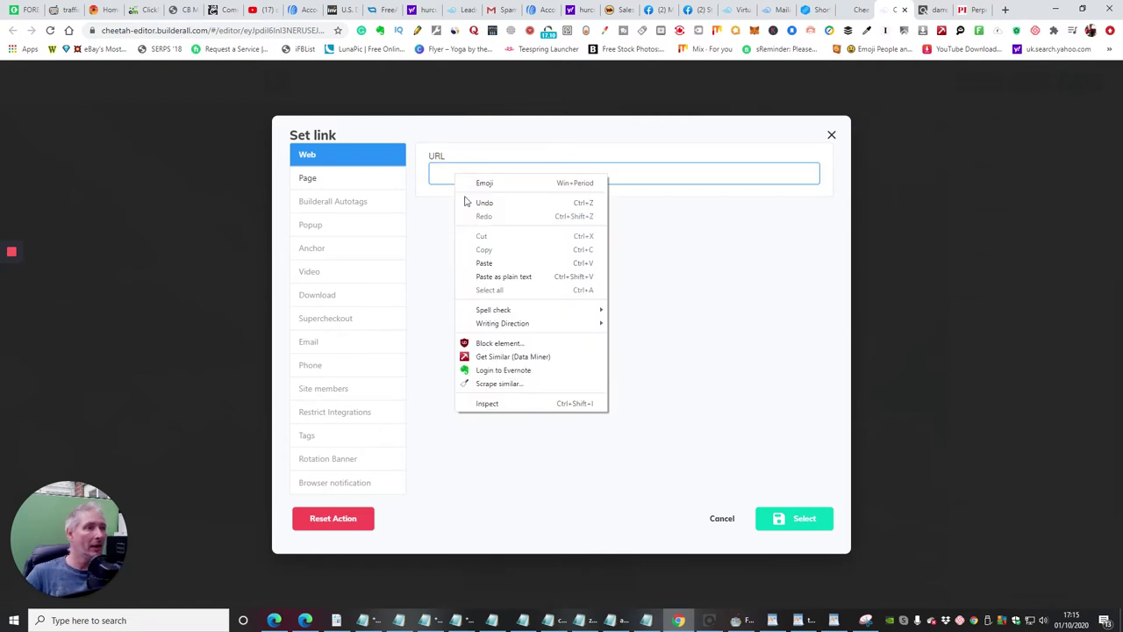
left_click(483, 264)
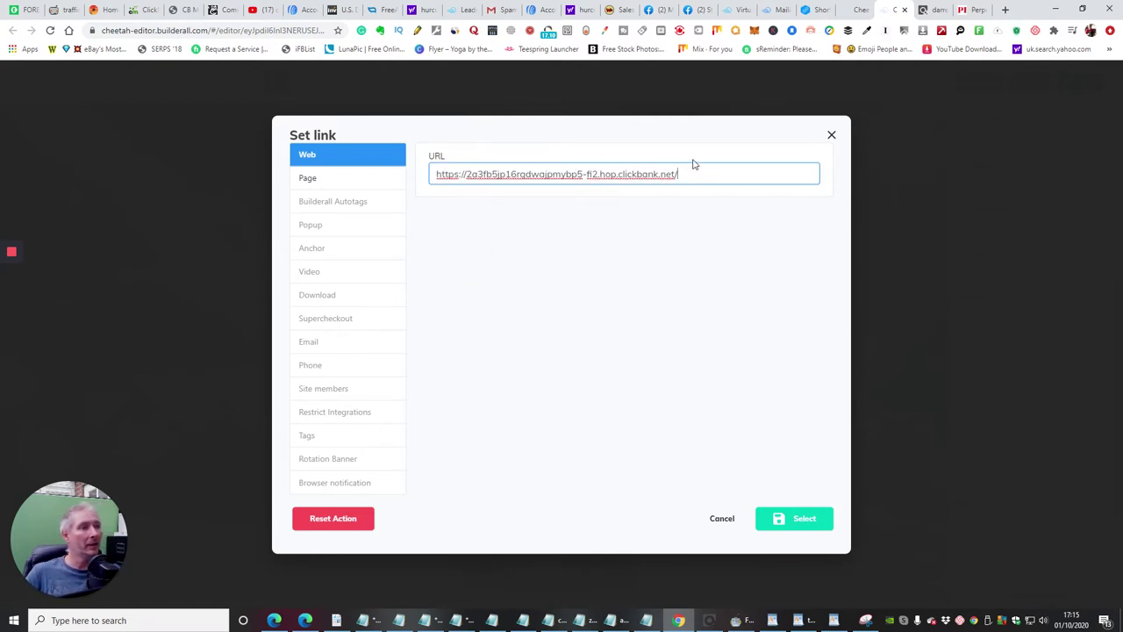
left_click(805, 522)
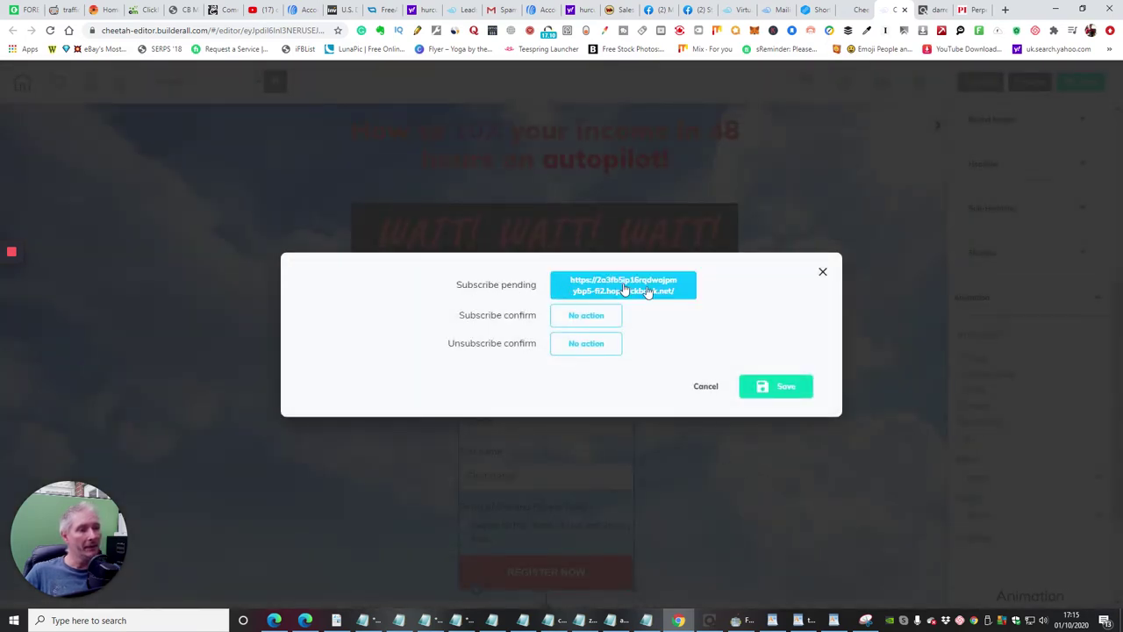
Set the Subscribe confirm action to the same copied ClickBank URL and save the form's link actions
left_click(588, 316)
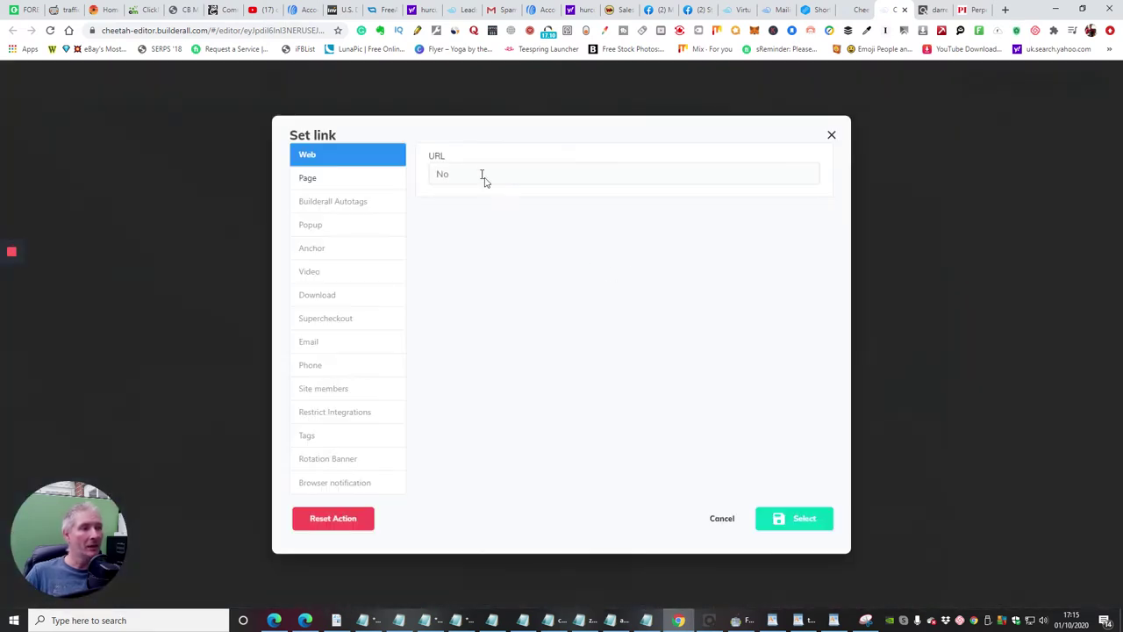
left_click_drag(476, 179, 411, 180)
key("BackSpace")
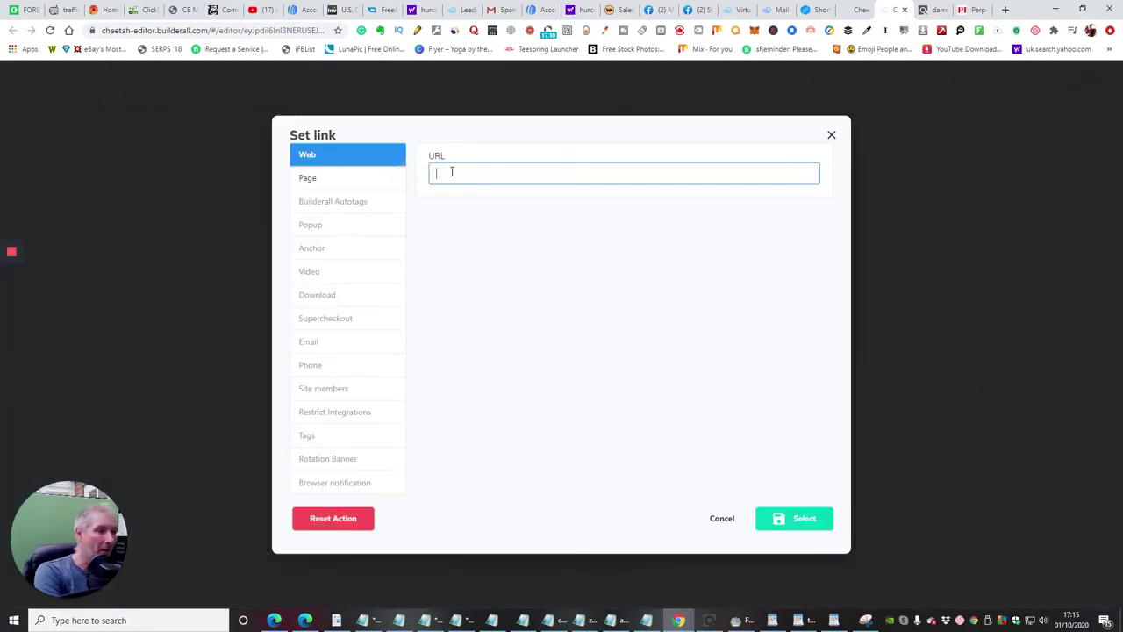
right_click(459, 173)
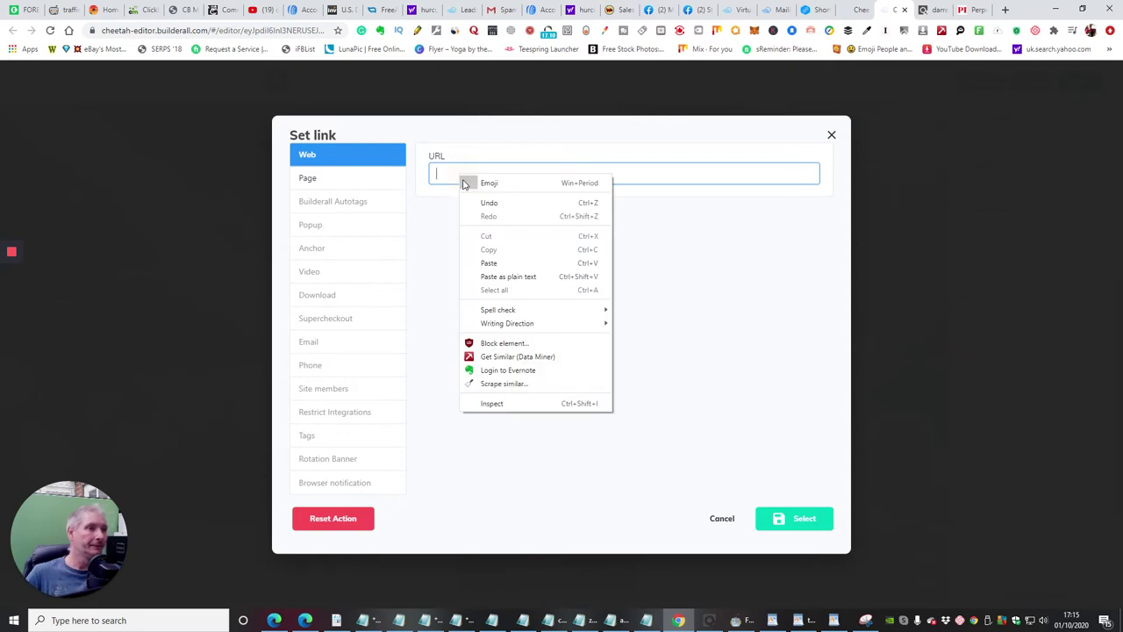
left_click(481, 261)
left_click(795, 518)
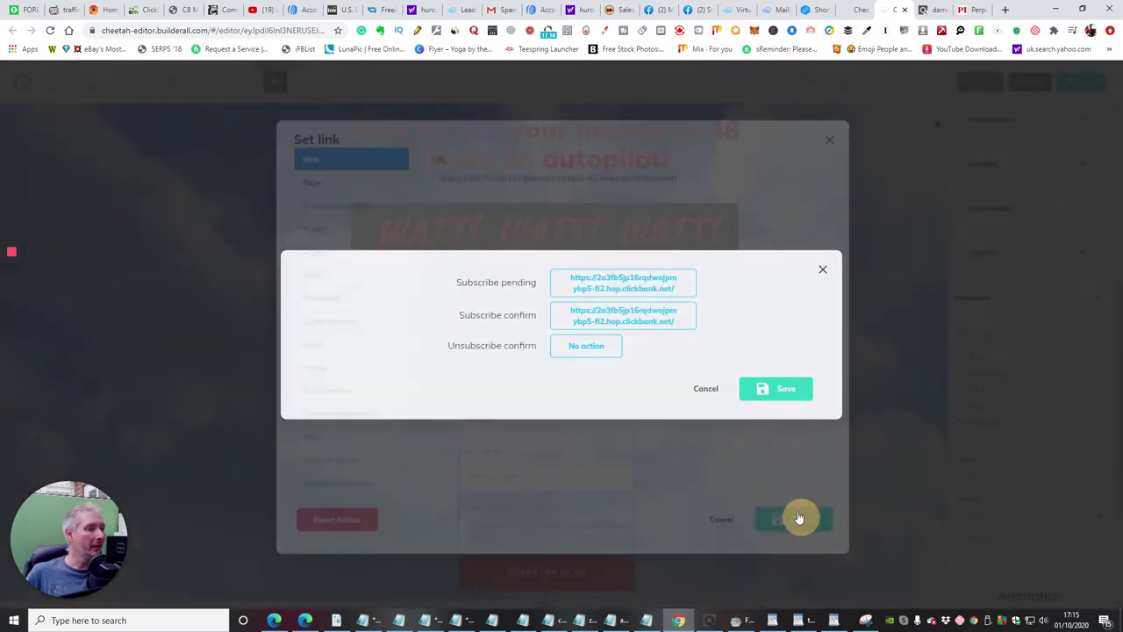
left_click(795, 392)
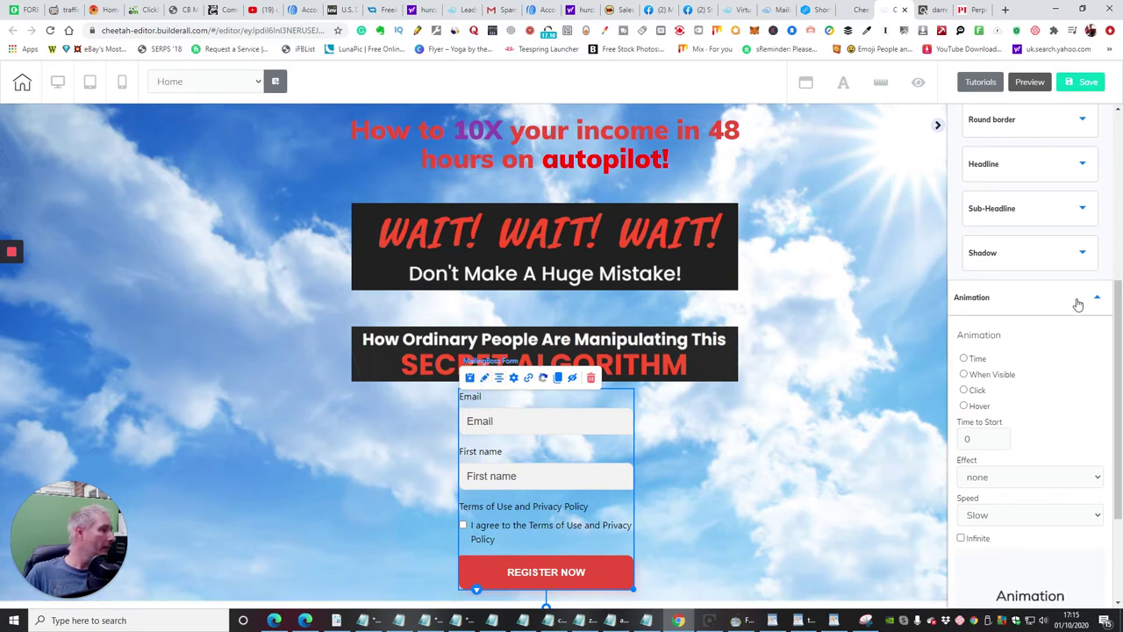
Change the form button's headline text to "365 your Income now!"
scroll(1078, 304, "up", 5)
scroll(1081, 300, "down", 3)
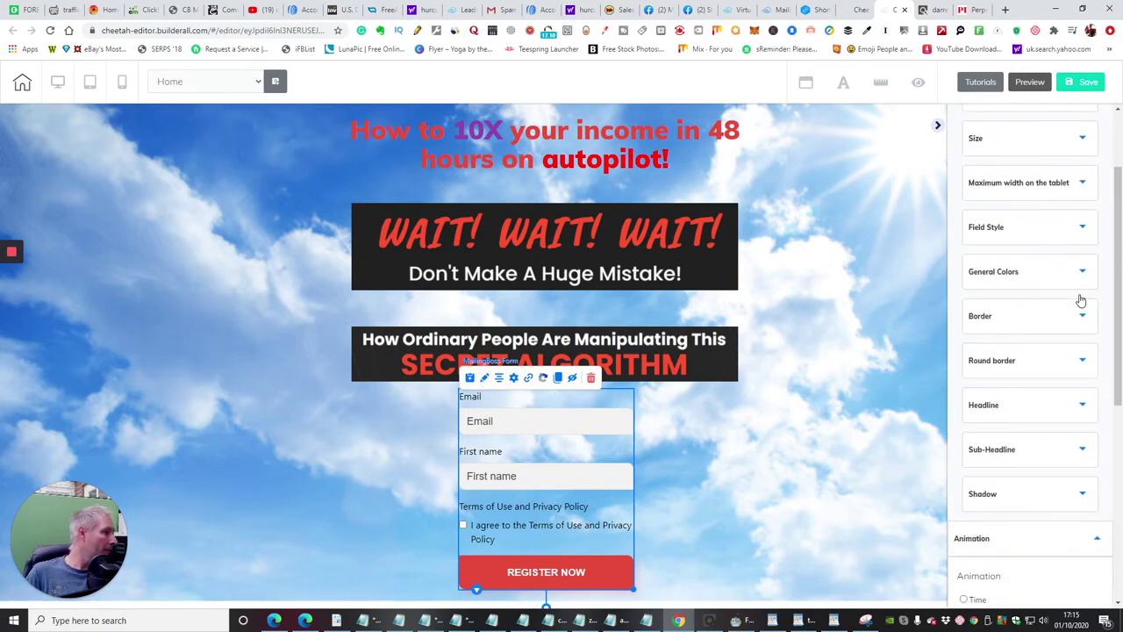
left_click(1085, 326)
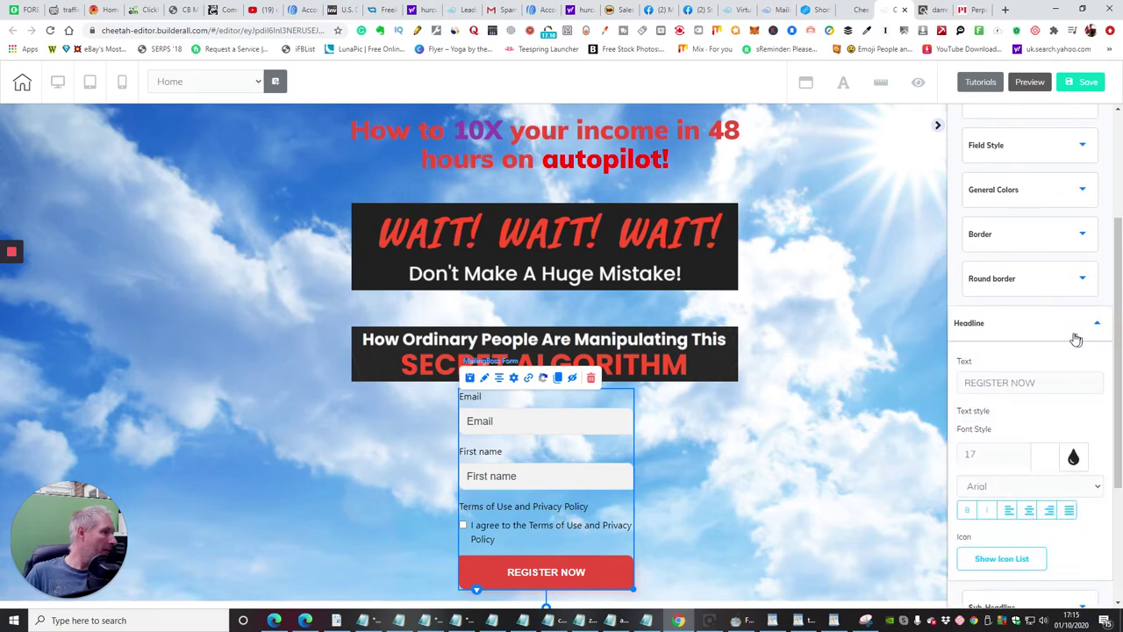
left_click(1042, 374)
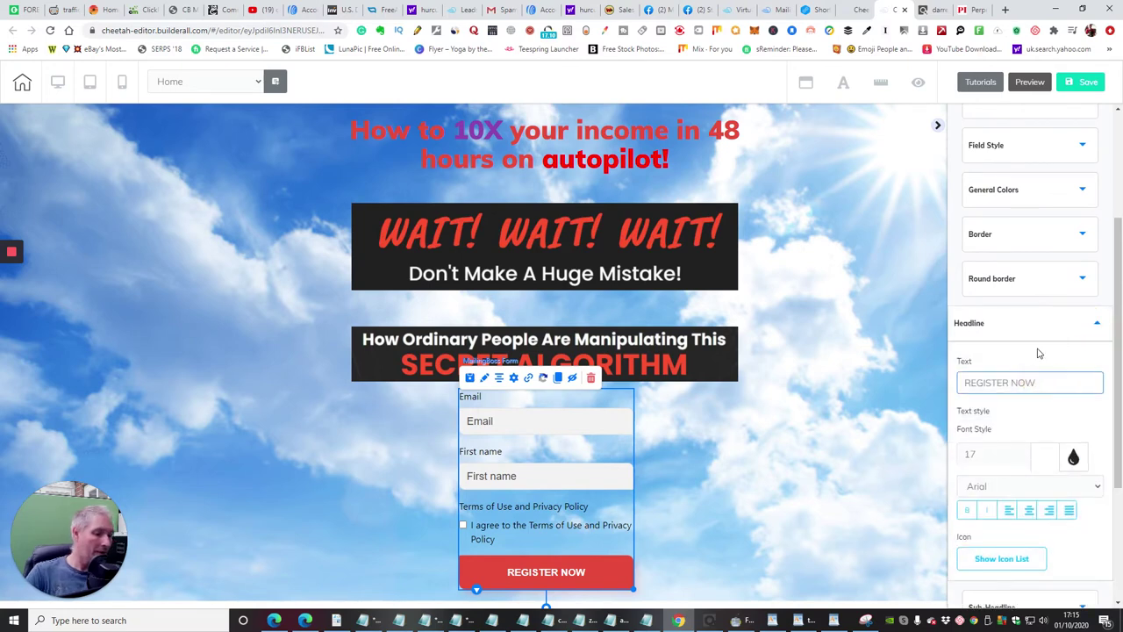
key("BackSpace")
key("BackSpace")
key("BackSpace")
key("BackSpace")
key("BackSpace")
key("BackSpace")
key("BackSpace")
key("BackSpace")
key("BackSpace")
key("BackSpace")
key("BackSpace")
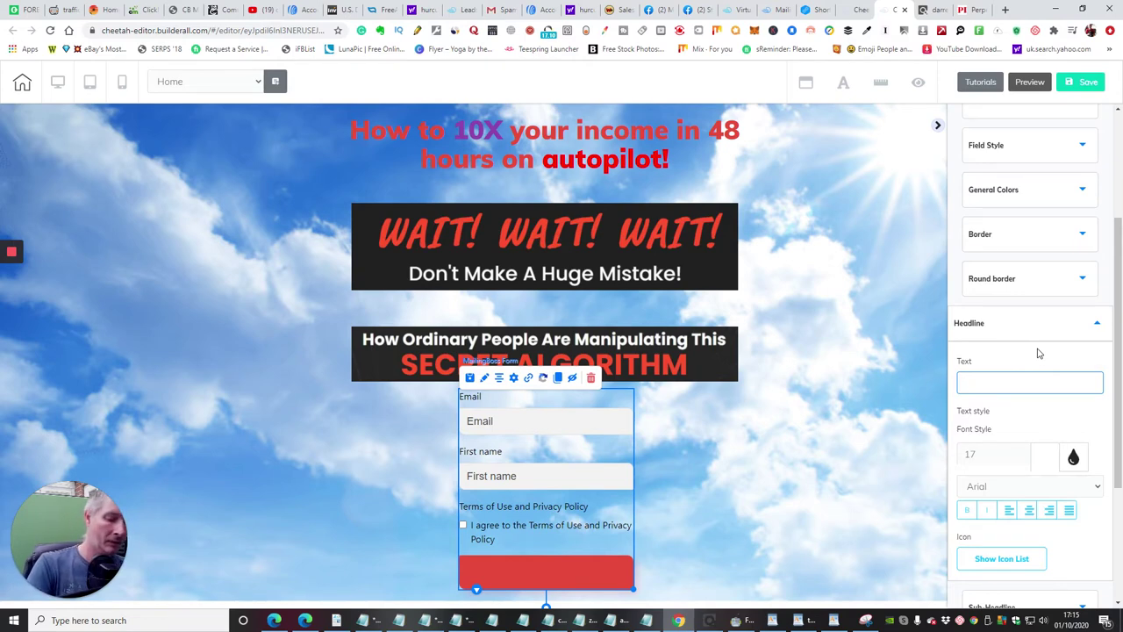
type("365")
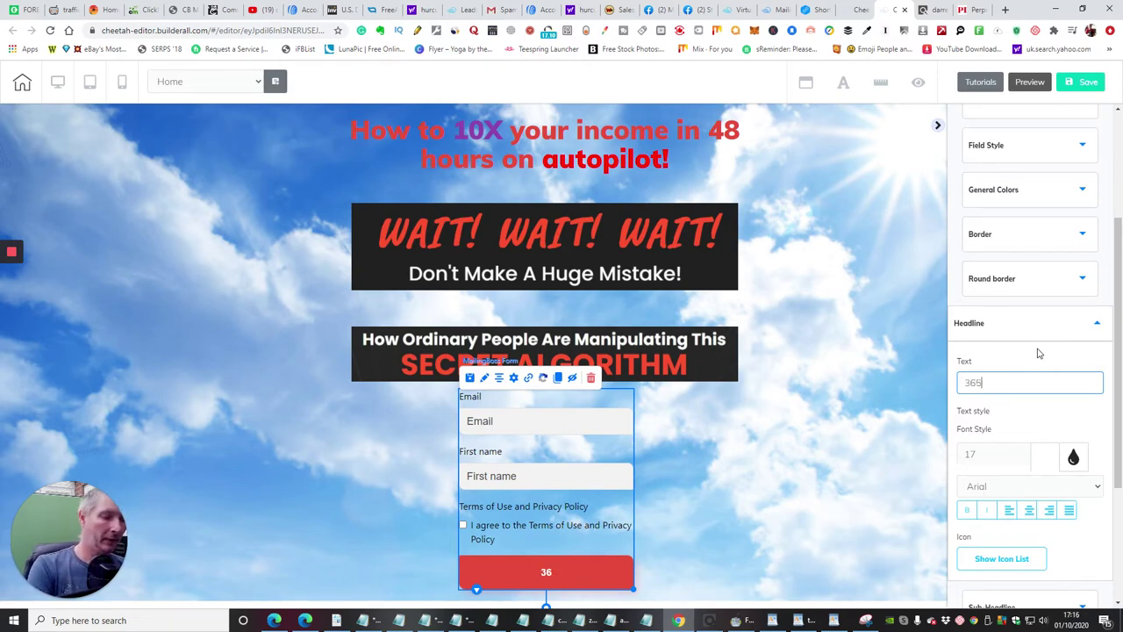
type(" you")
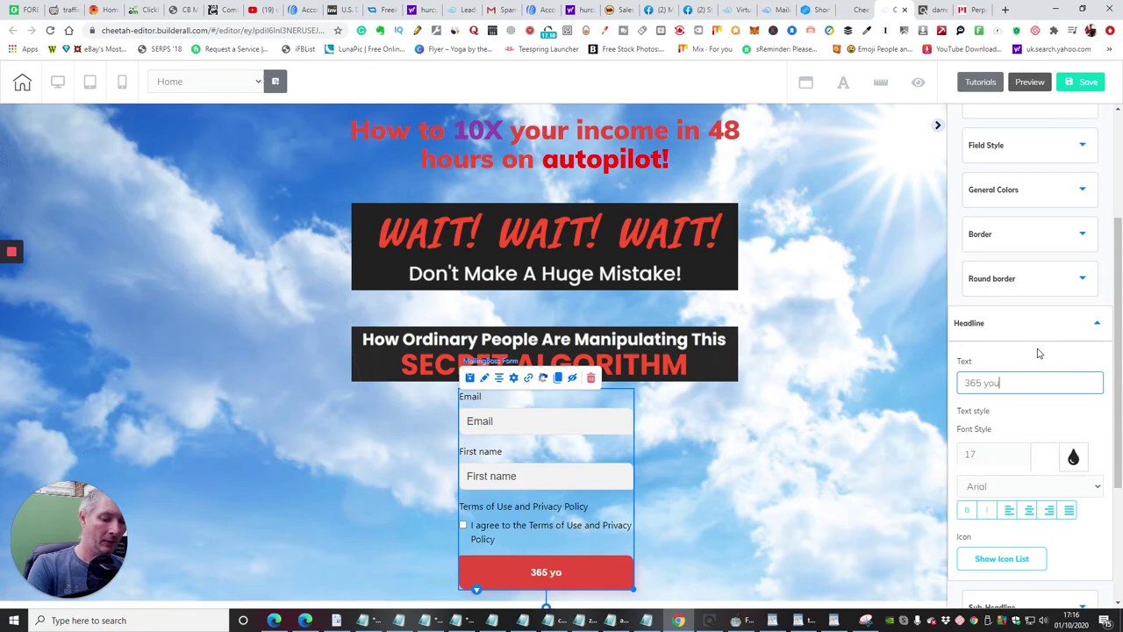
type("r In")
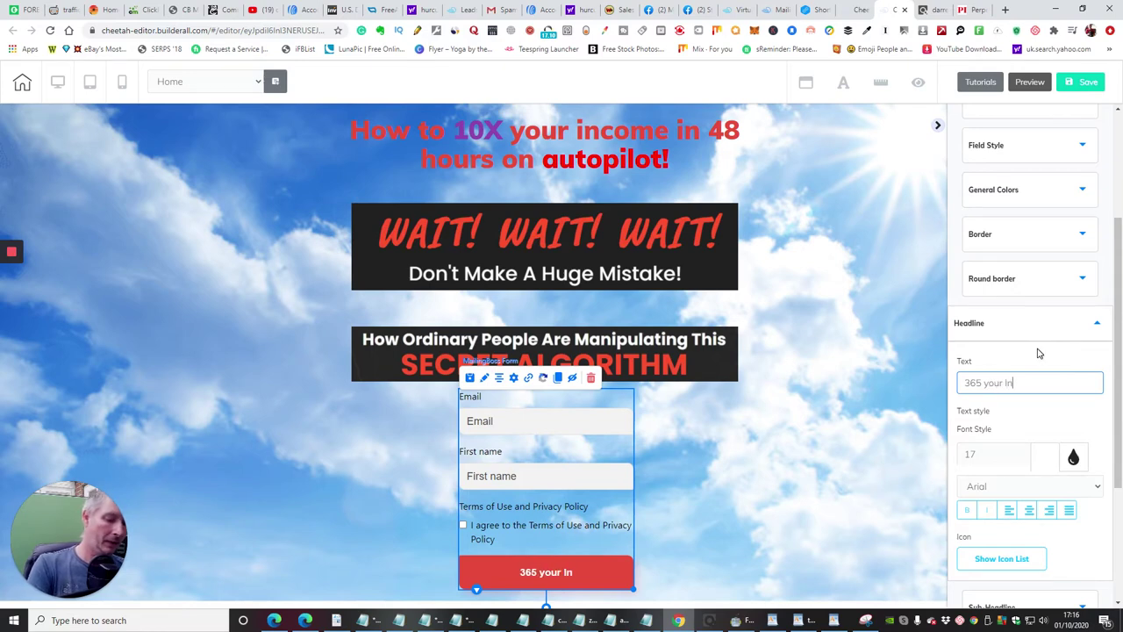
type("come n")
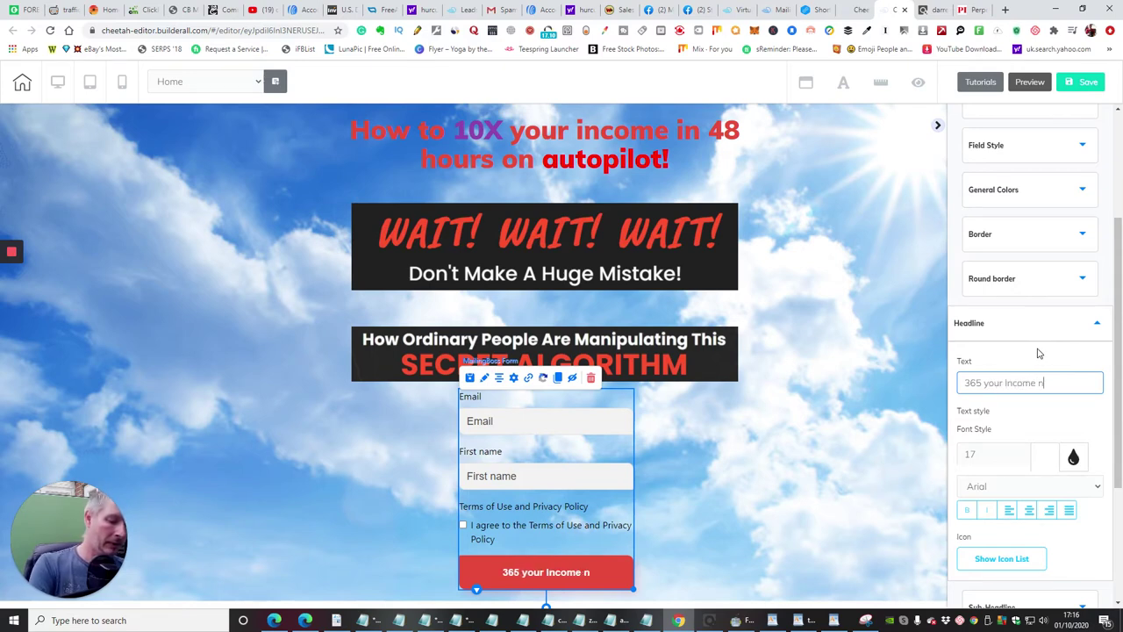
type("ow!")
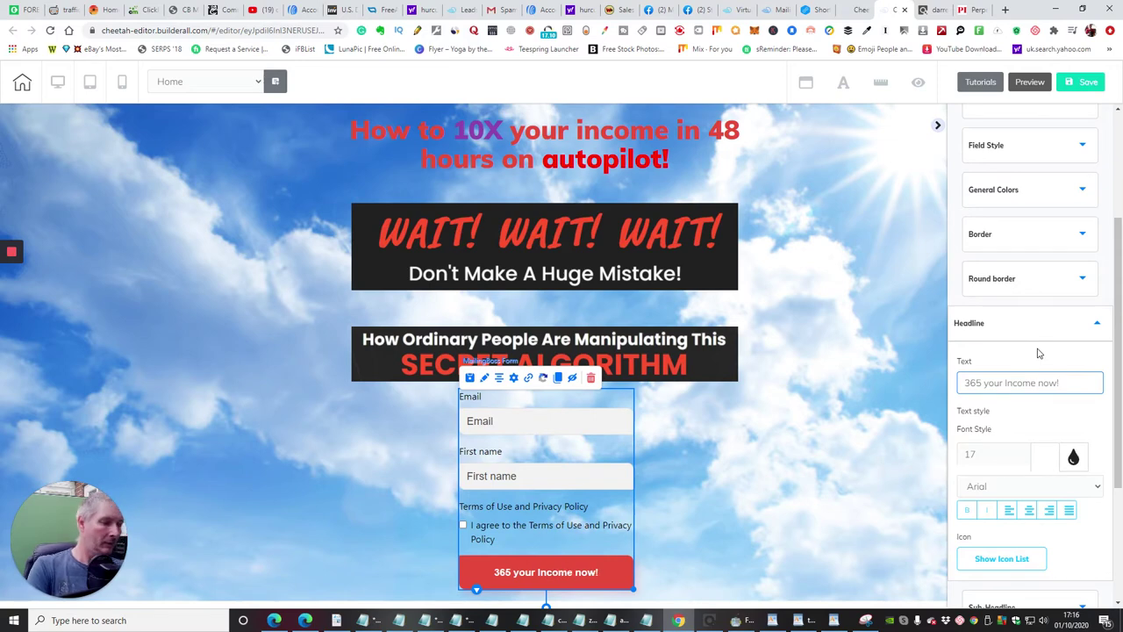
left_click(727, 481)
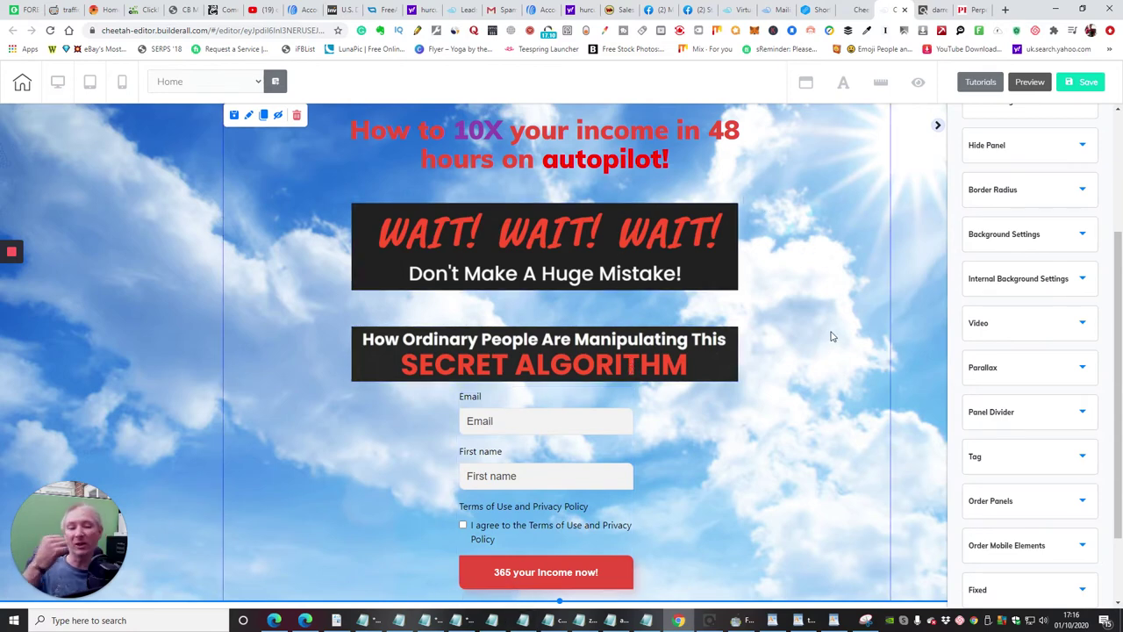
left_click(867, 31)
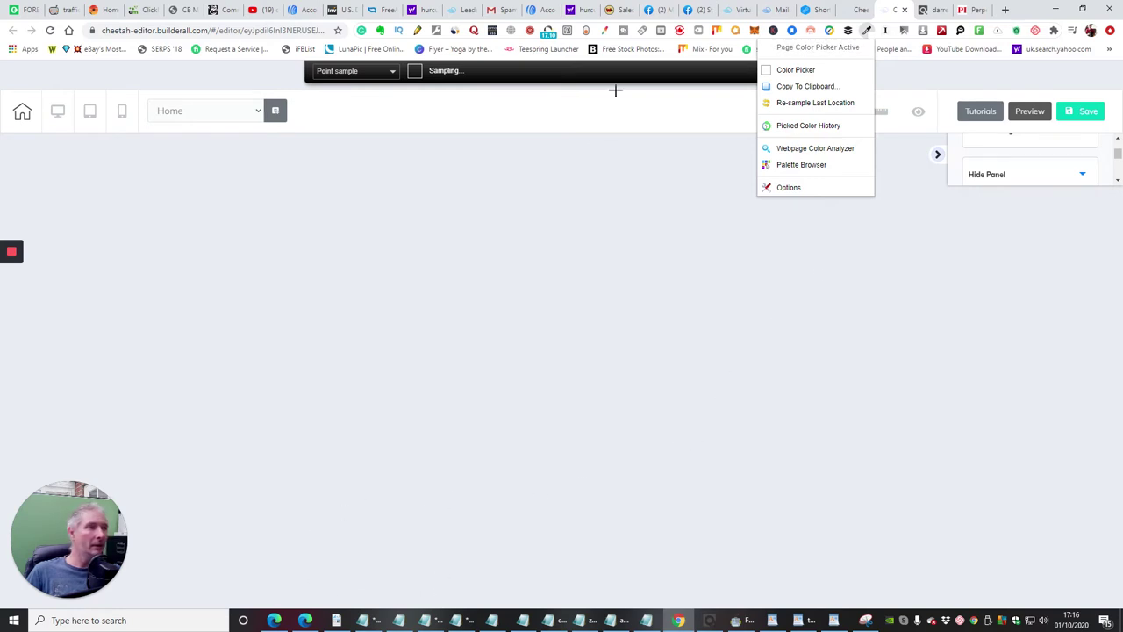
left_click(822, 288)
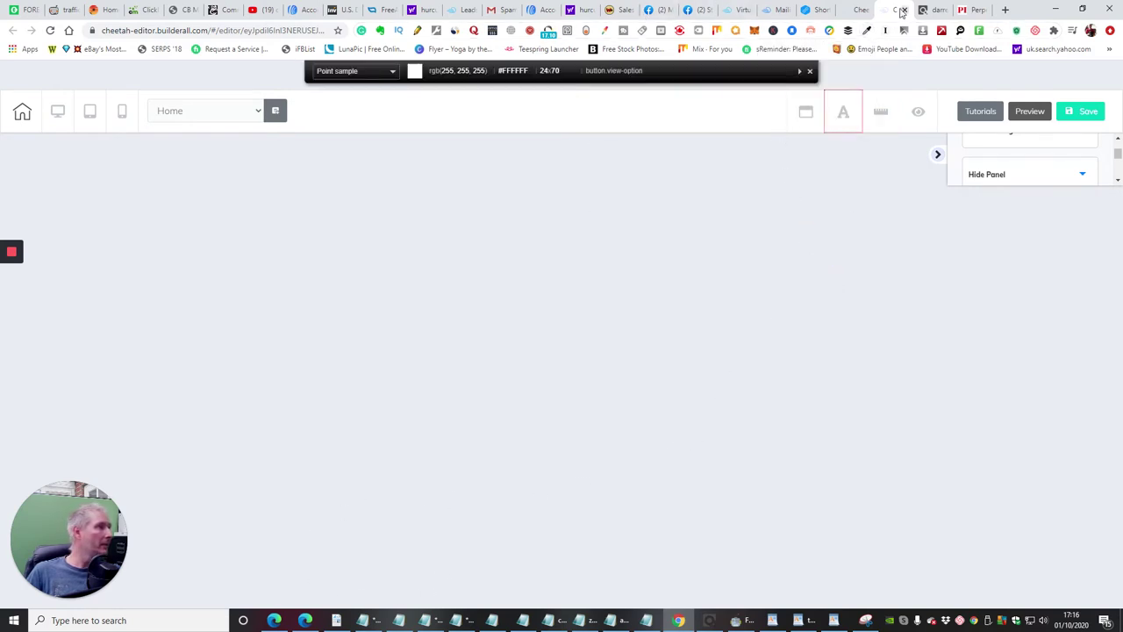
left_click(844, 11)
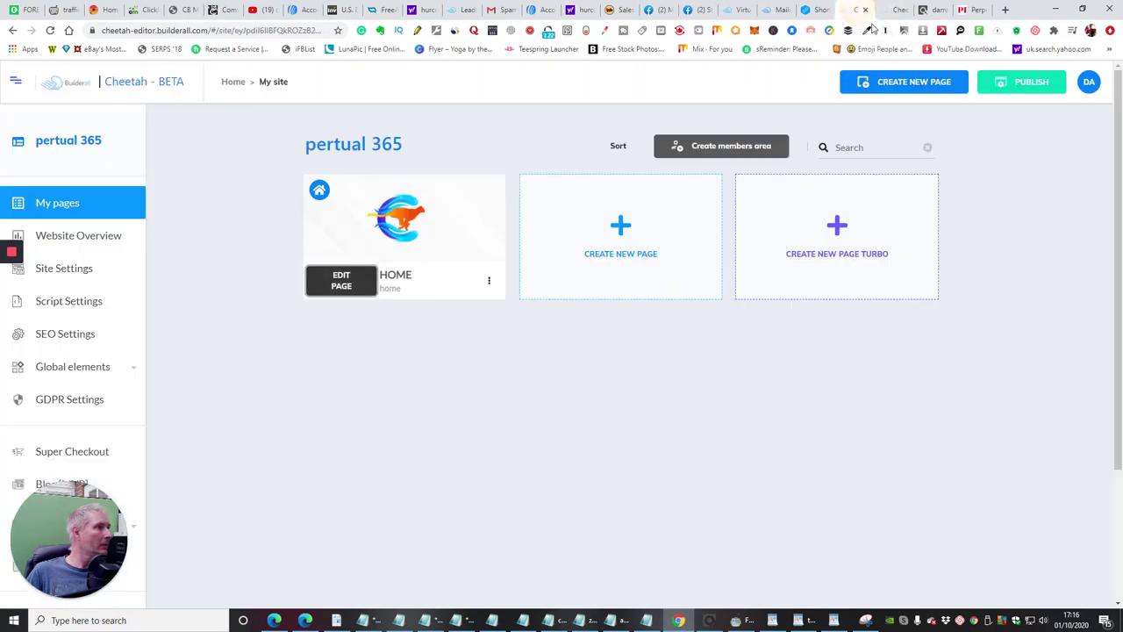
left_click(894, 10)
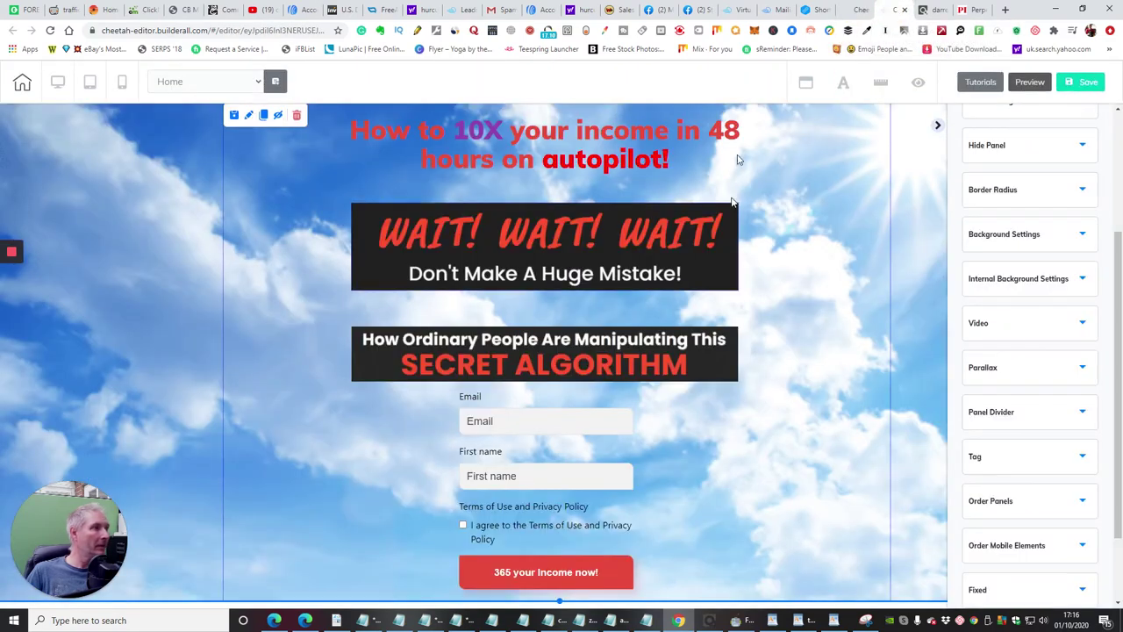
left_click(866, 32)
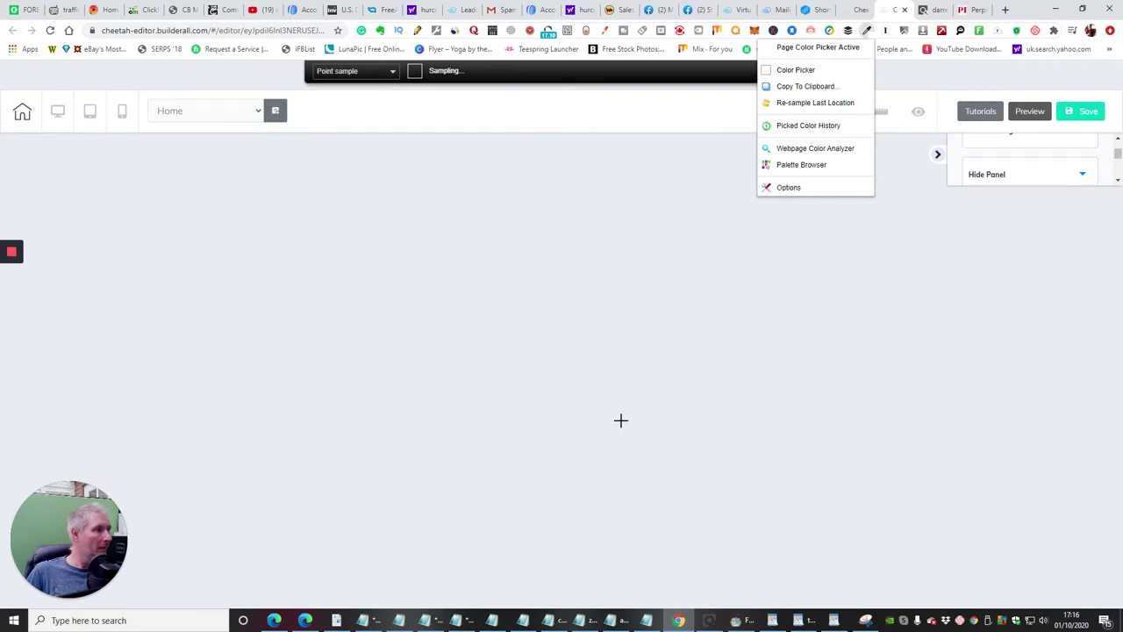
left_click(800, 70)
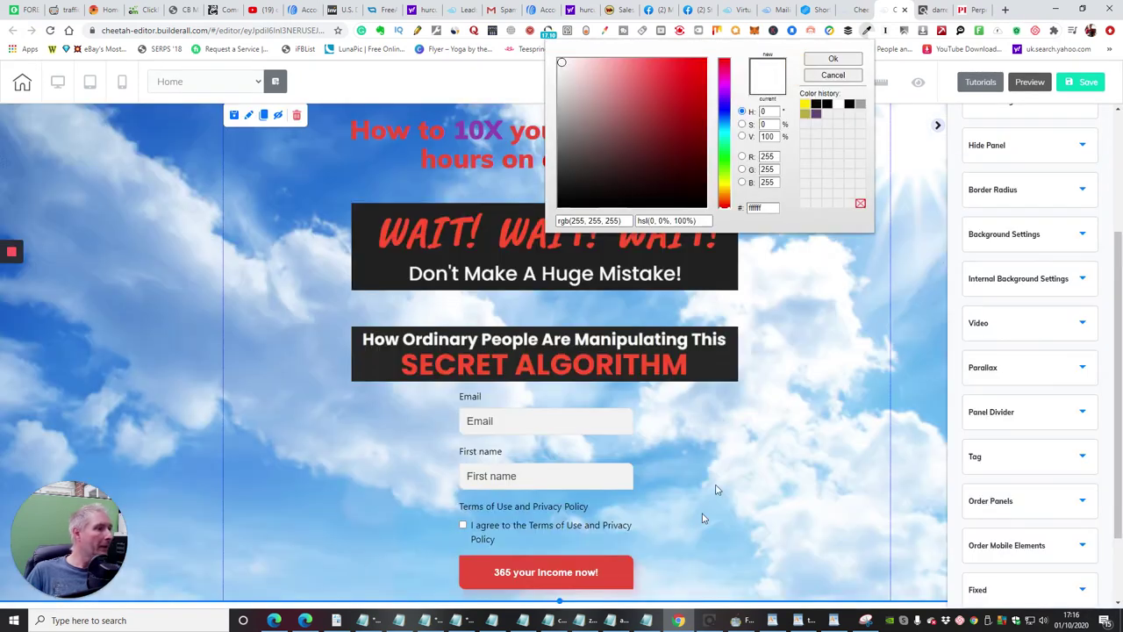
left_click(608, 575)
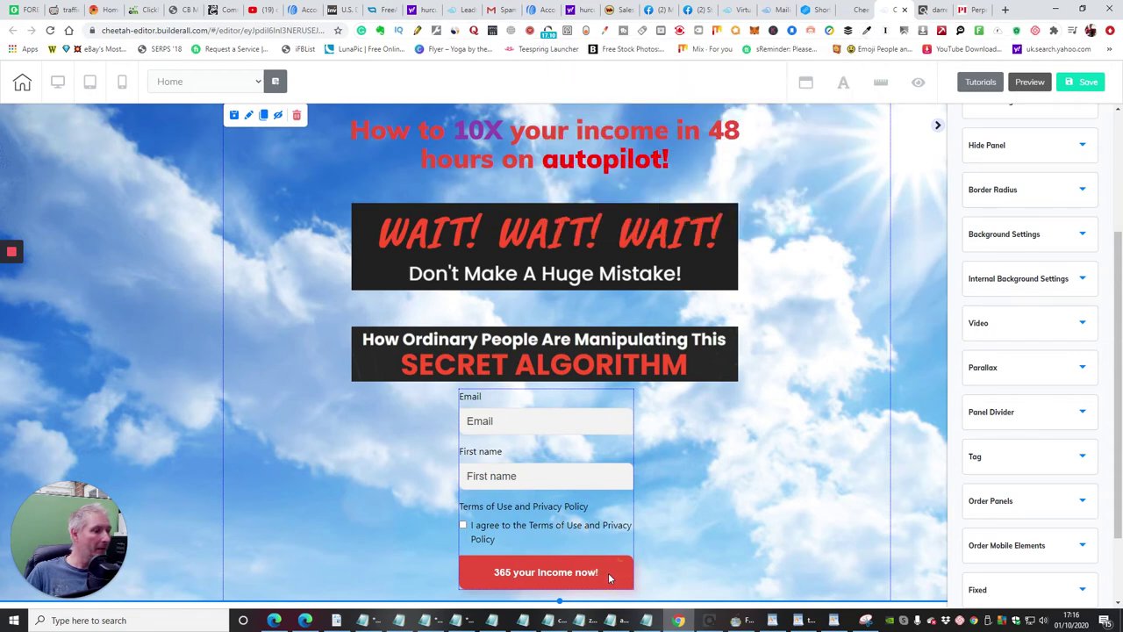
left_click(608, 572)
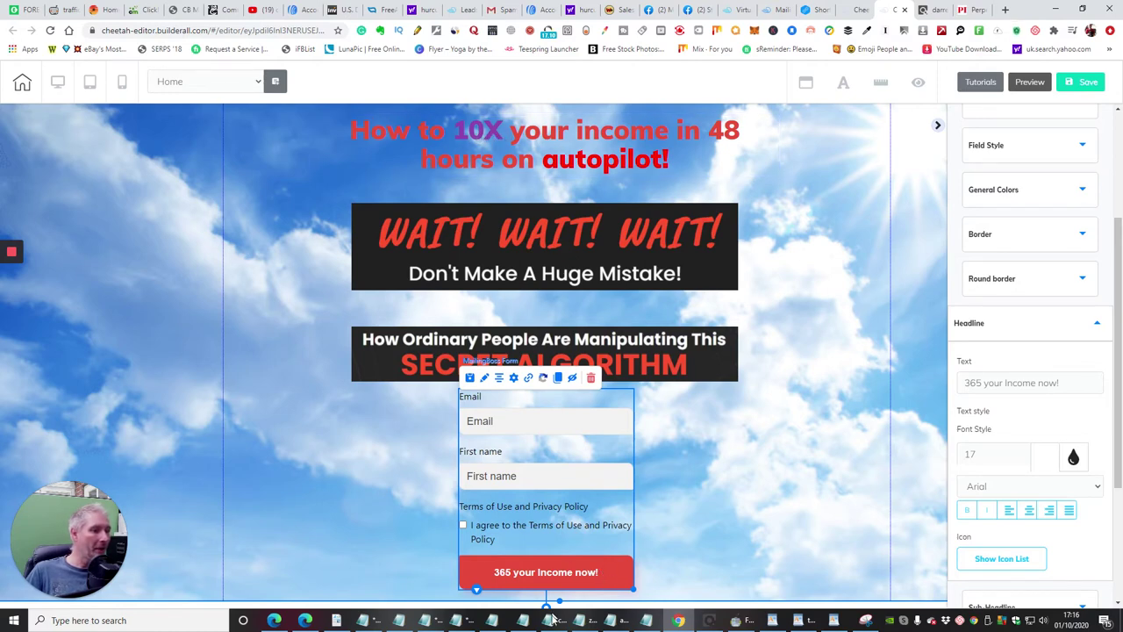
left_click(485, 383)
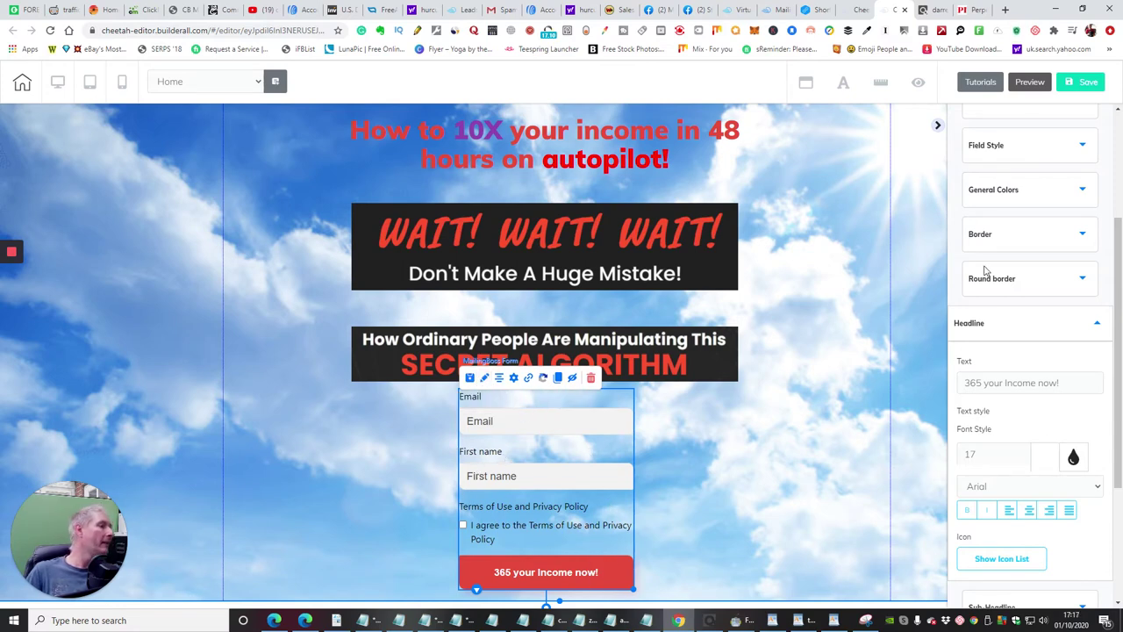
left_click(1098, 326)
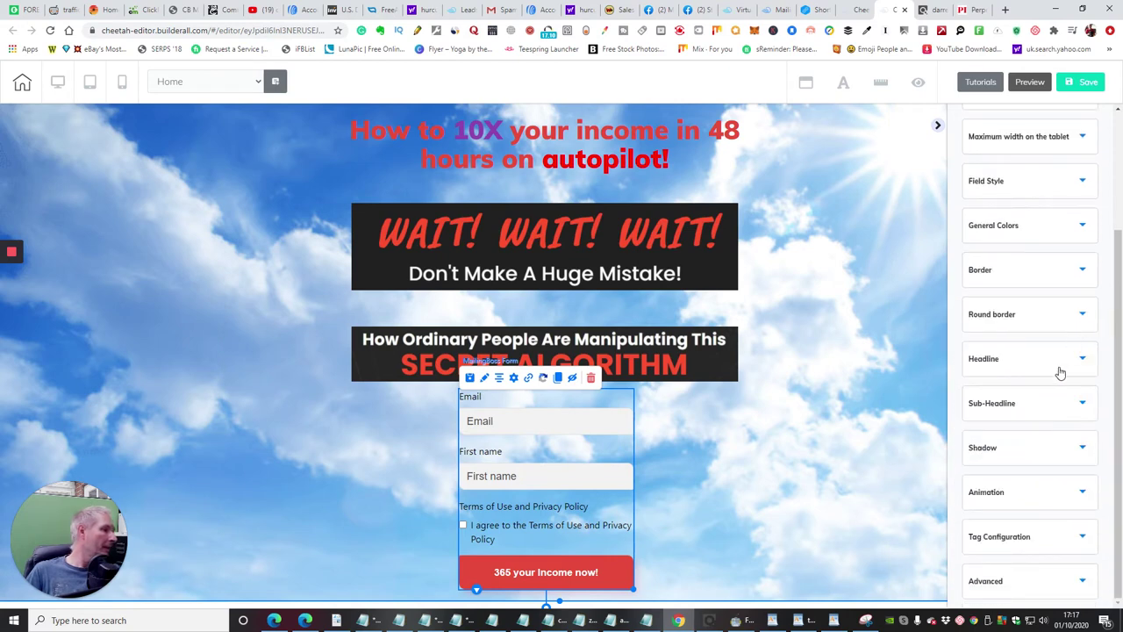
left_click(1085, 360)
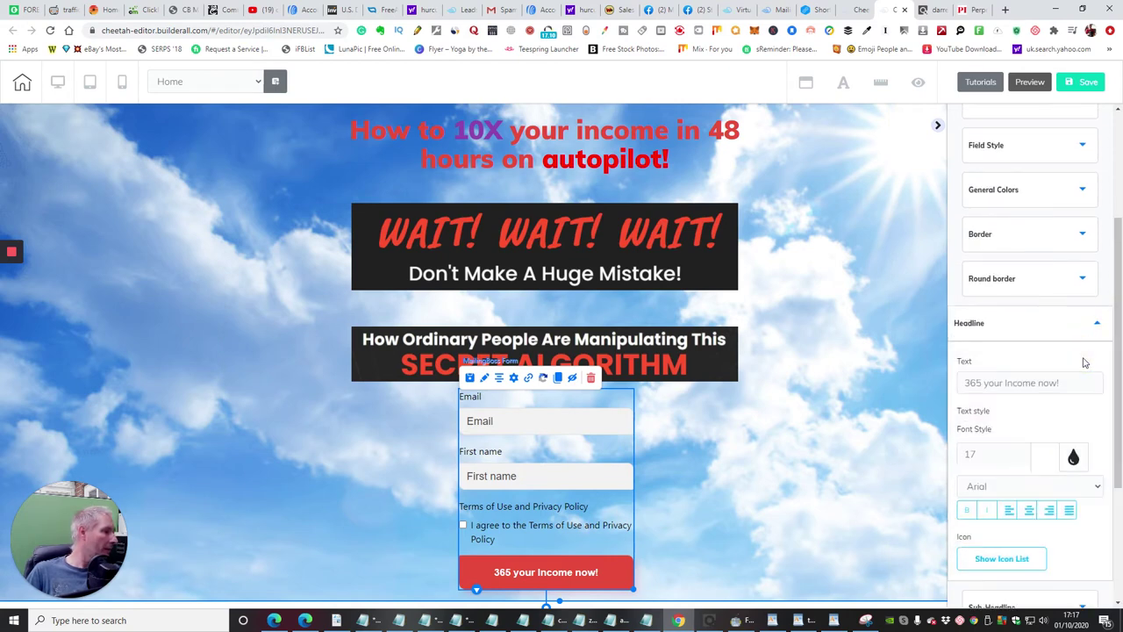
scroll(1045, 337, "down", 2)
scroll(1044, 342, "up", 4)
scroll(1045, 343, "up", 1)
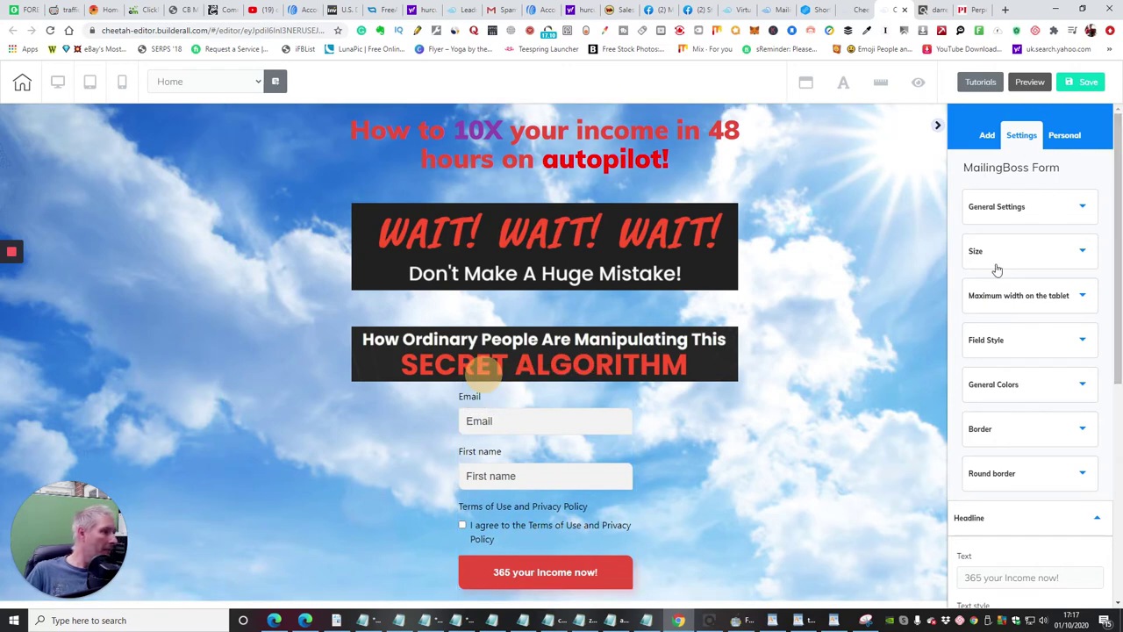
Change the MailingBoss form button's background color to purple (#813CE7)
left_click(508, 549)
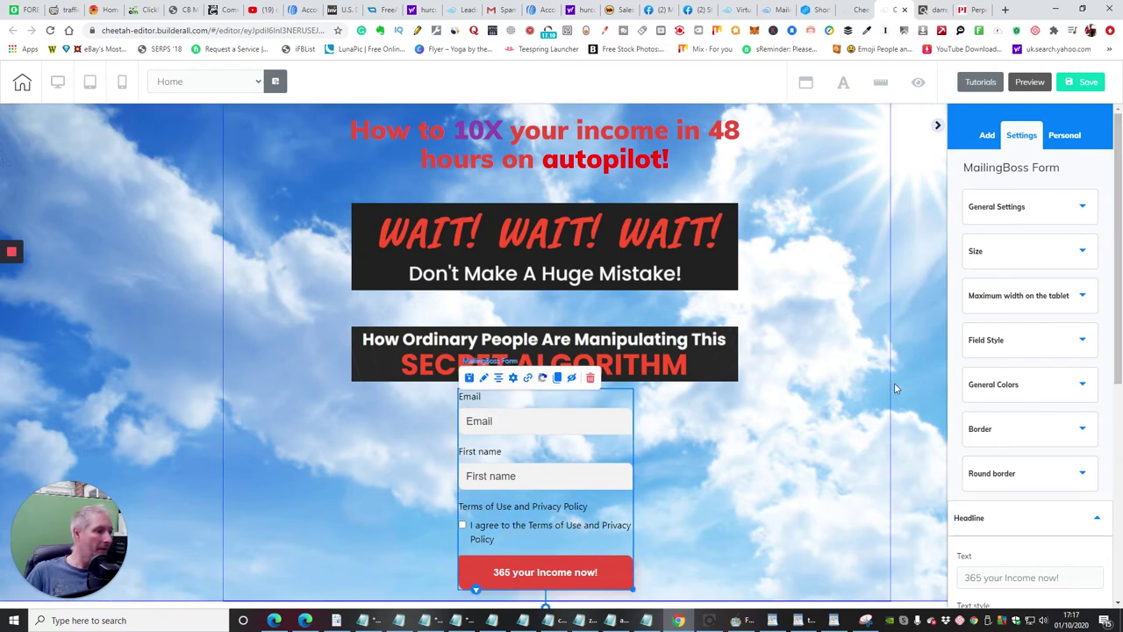
left_click(1084, 387)
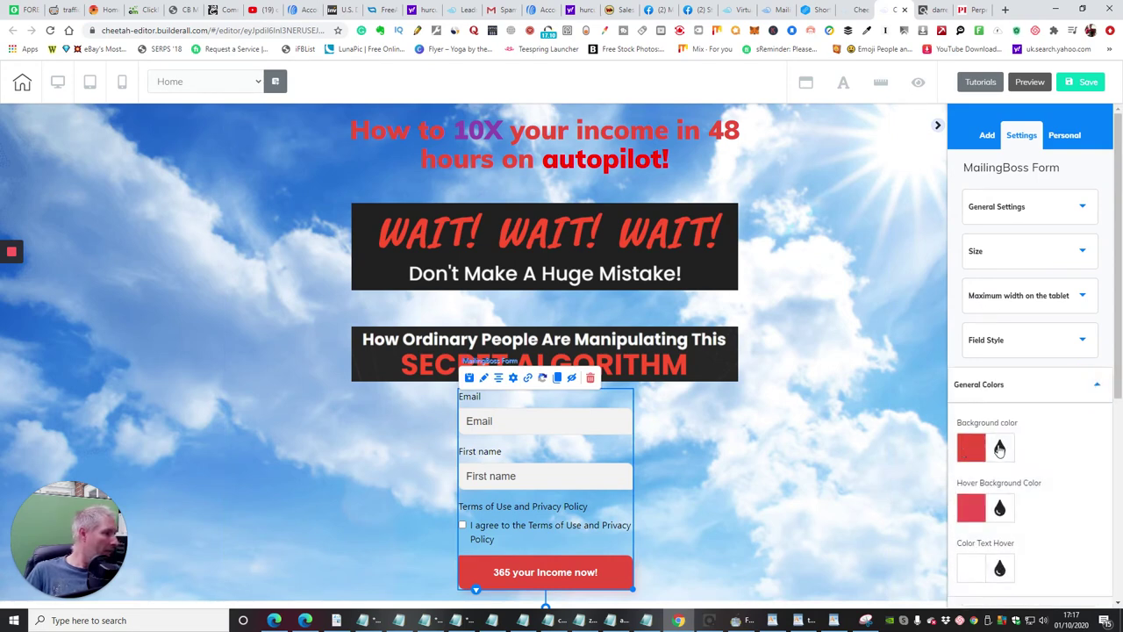
left_click(974, 451)
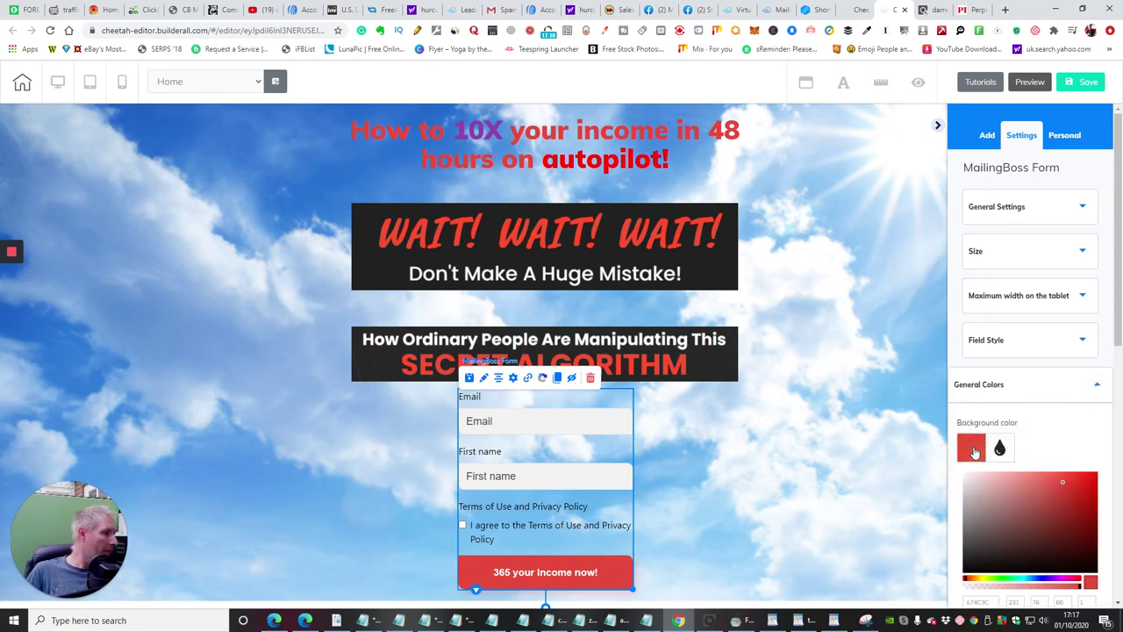
left_click(1054, 581)
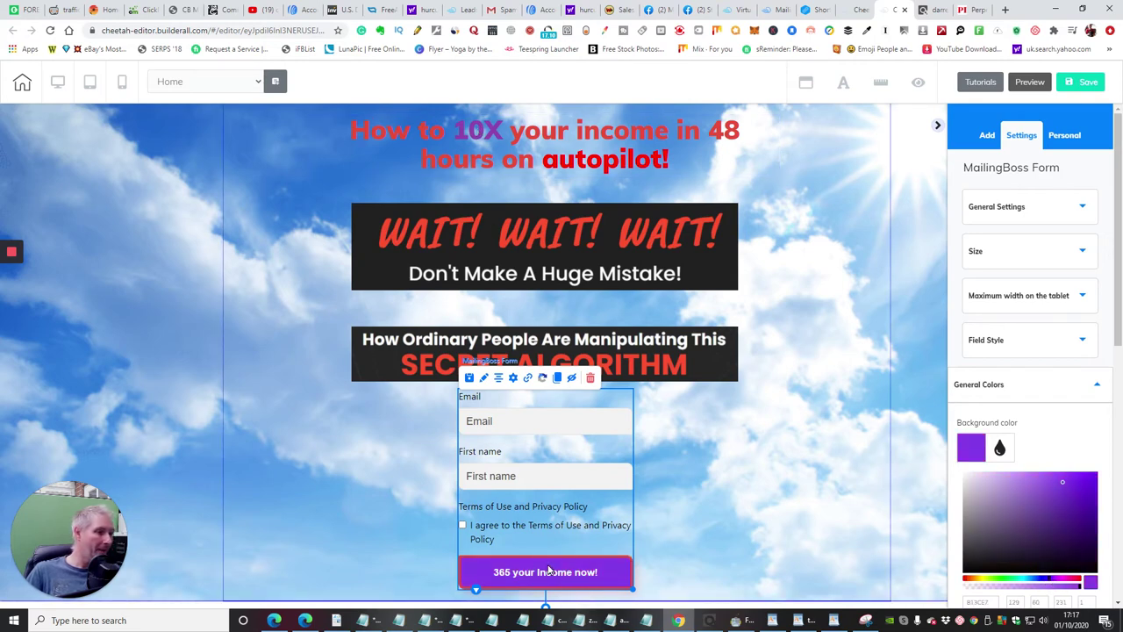
Give the MailingBoss form a bounceInLeft animation effect with infinite repeat, and replay the animation preview
scroll(1110, 507, "down", 10)
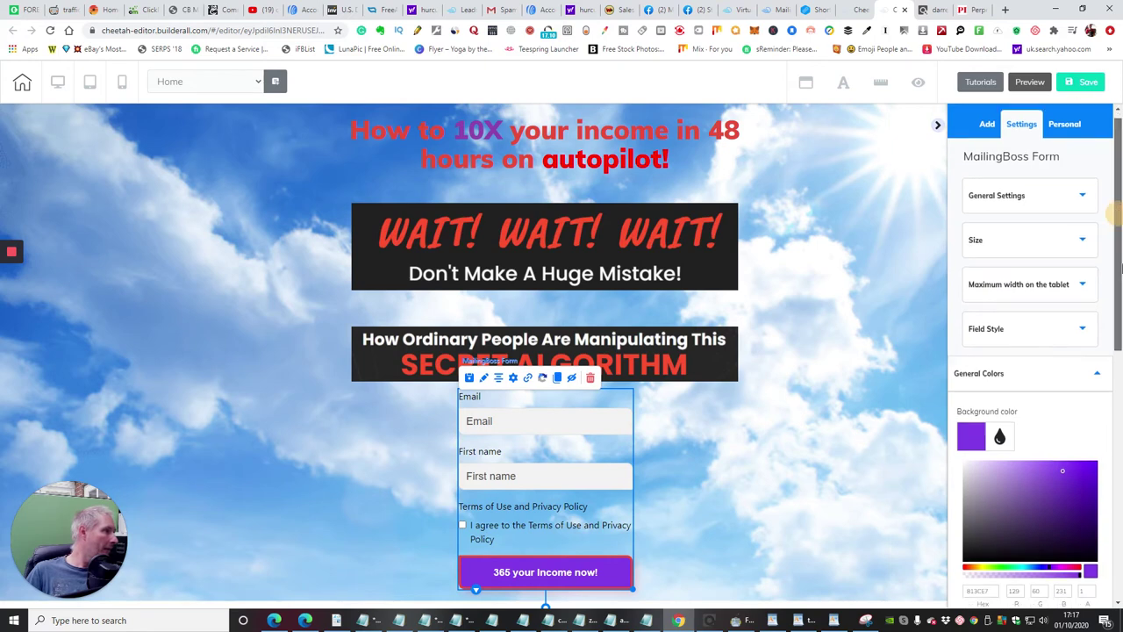
left_click_drag(1110, 507, 1113, 476)
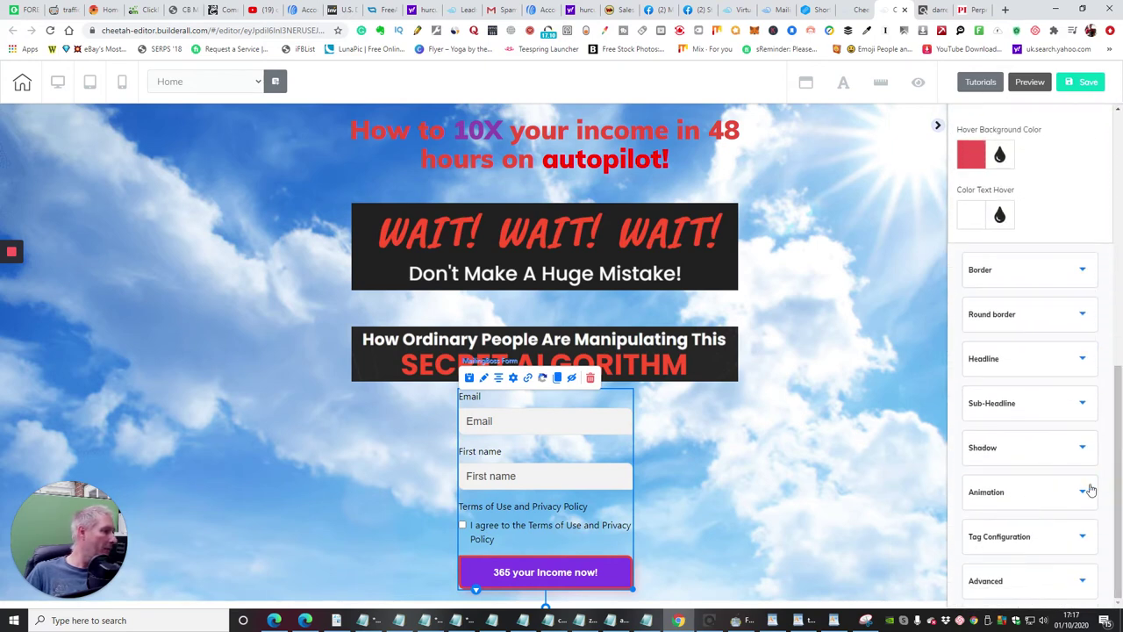
left_click(1084, 493)
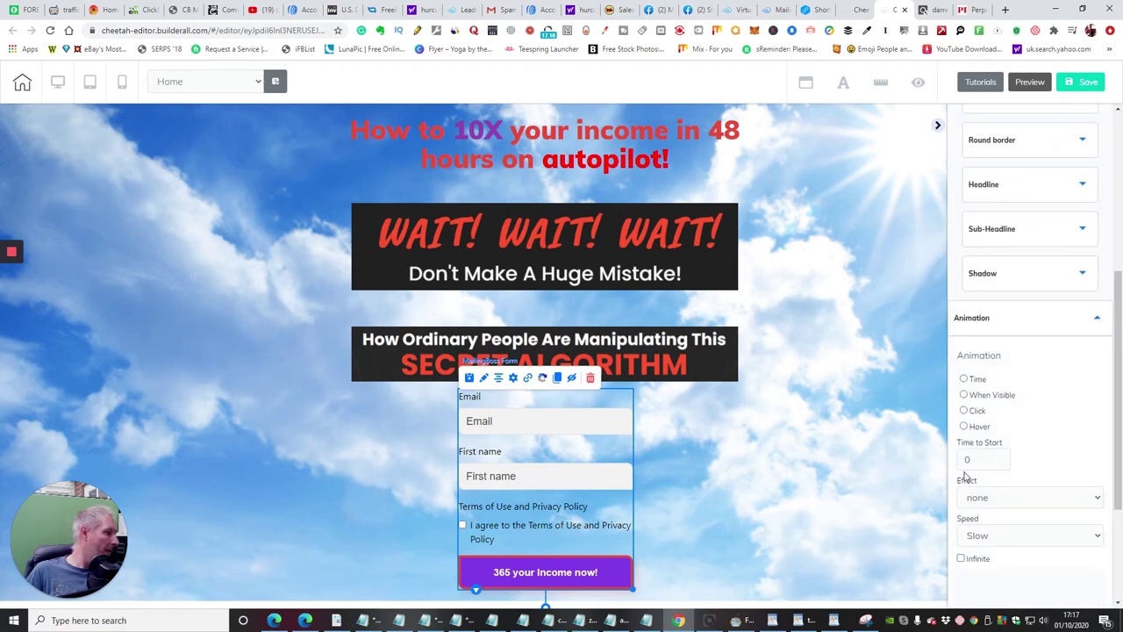
left_click(1098, 498)
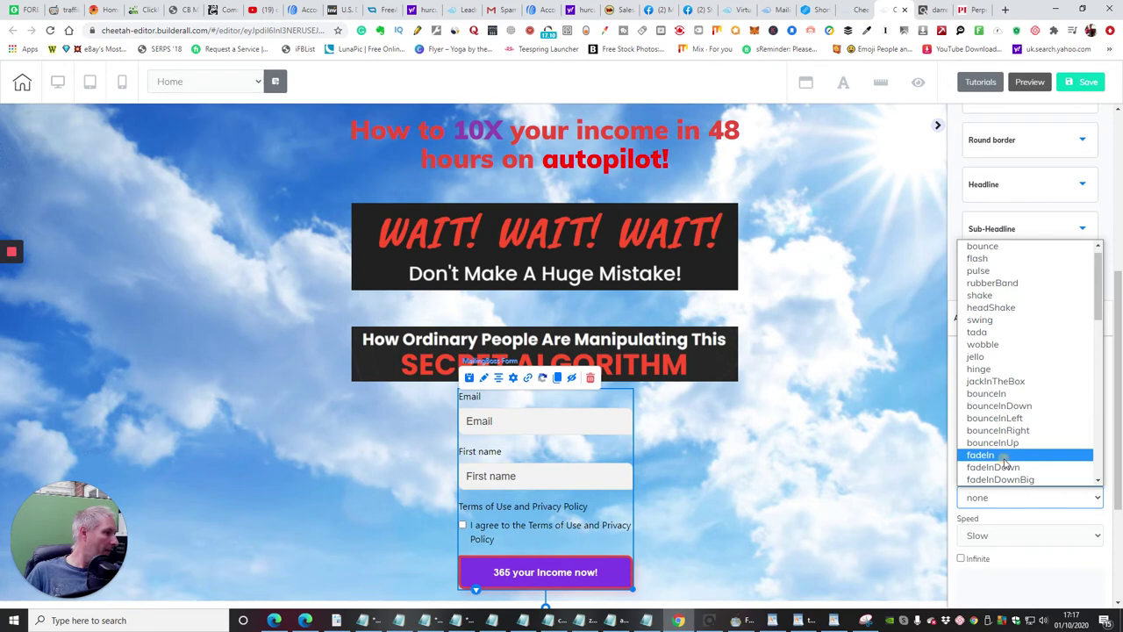
left_click(1005, 456)
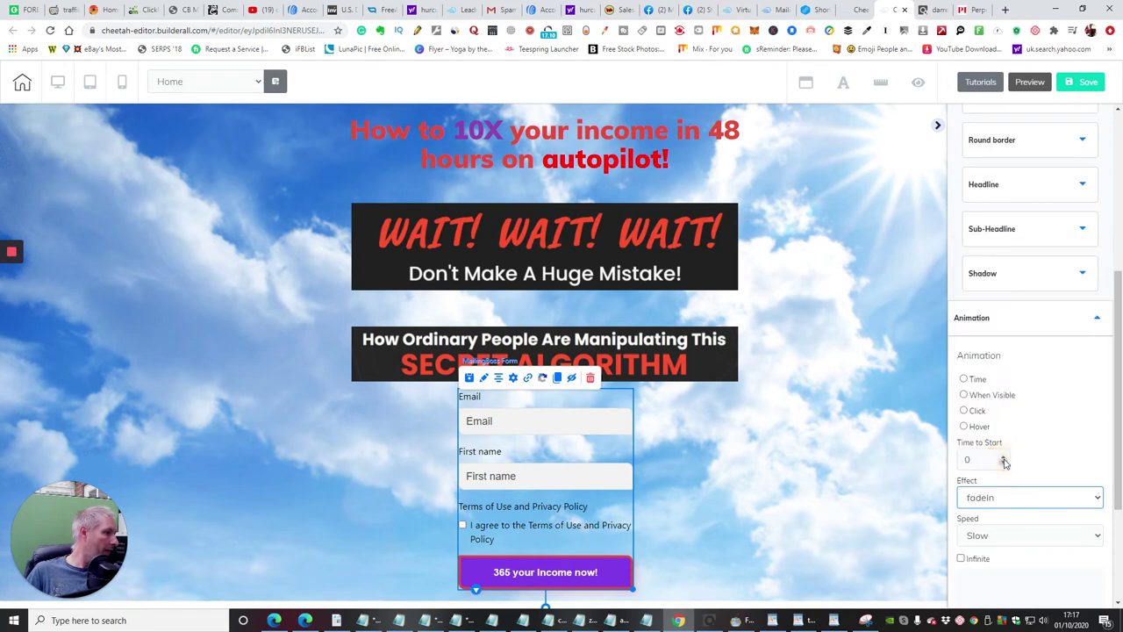
left_click(961, 559)
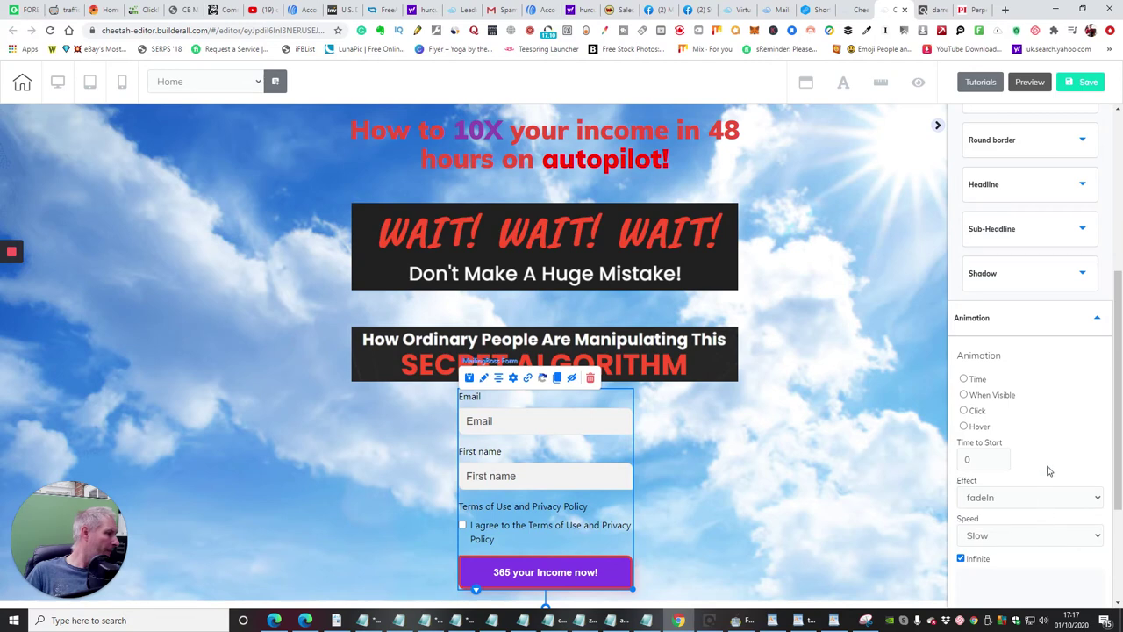
left_click(1100, 500)
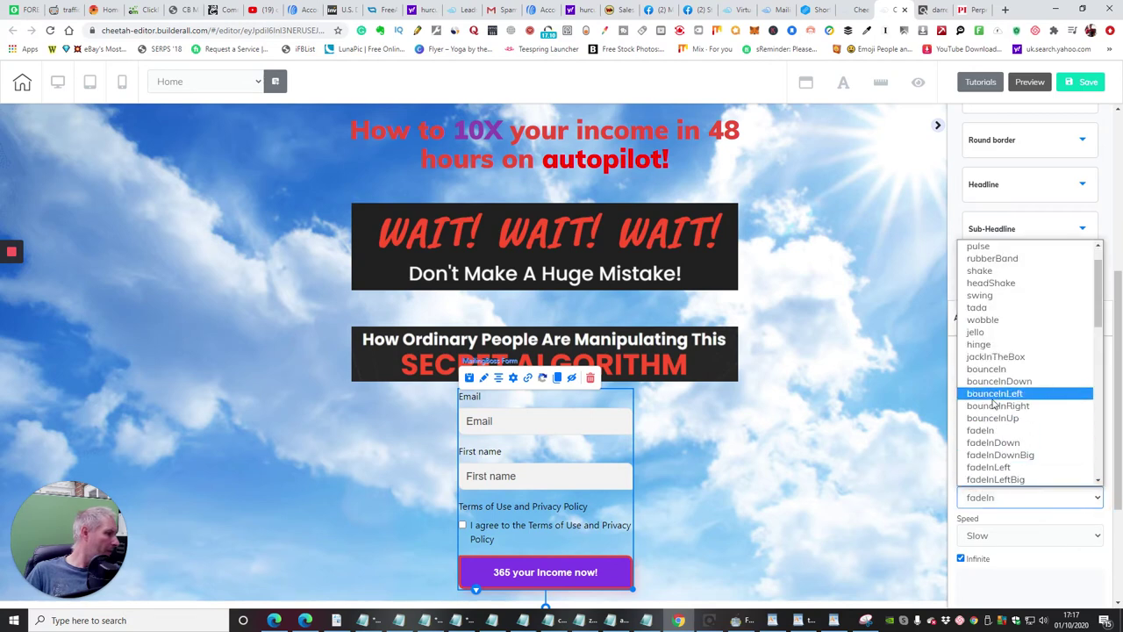
left_click(994, 403)
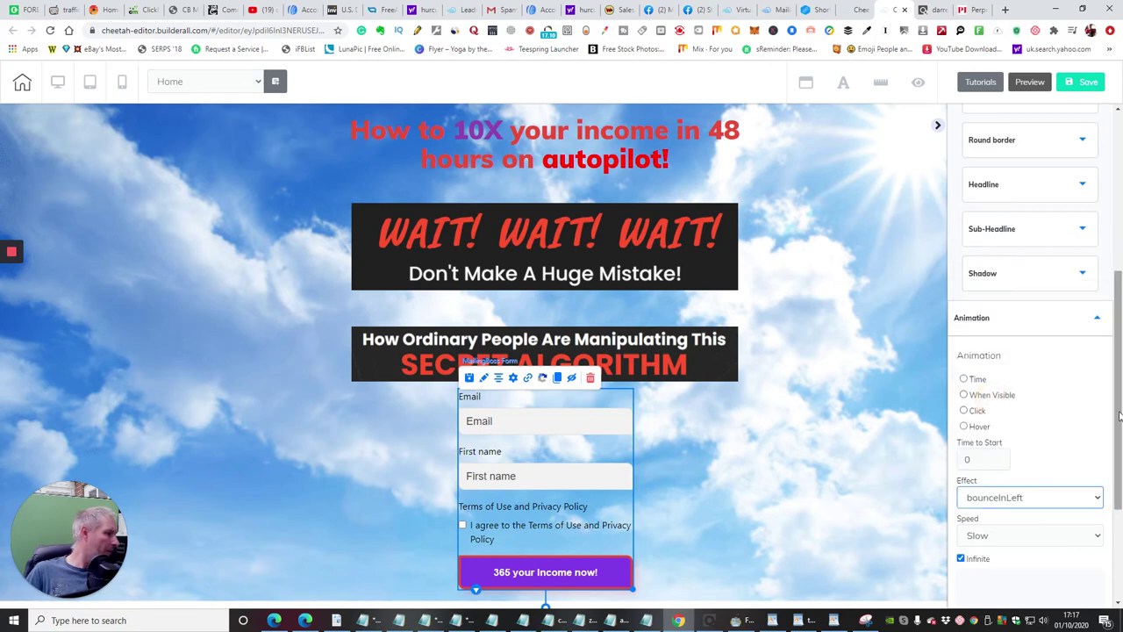
left_click_drag(1119, 416, 1121, 478)
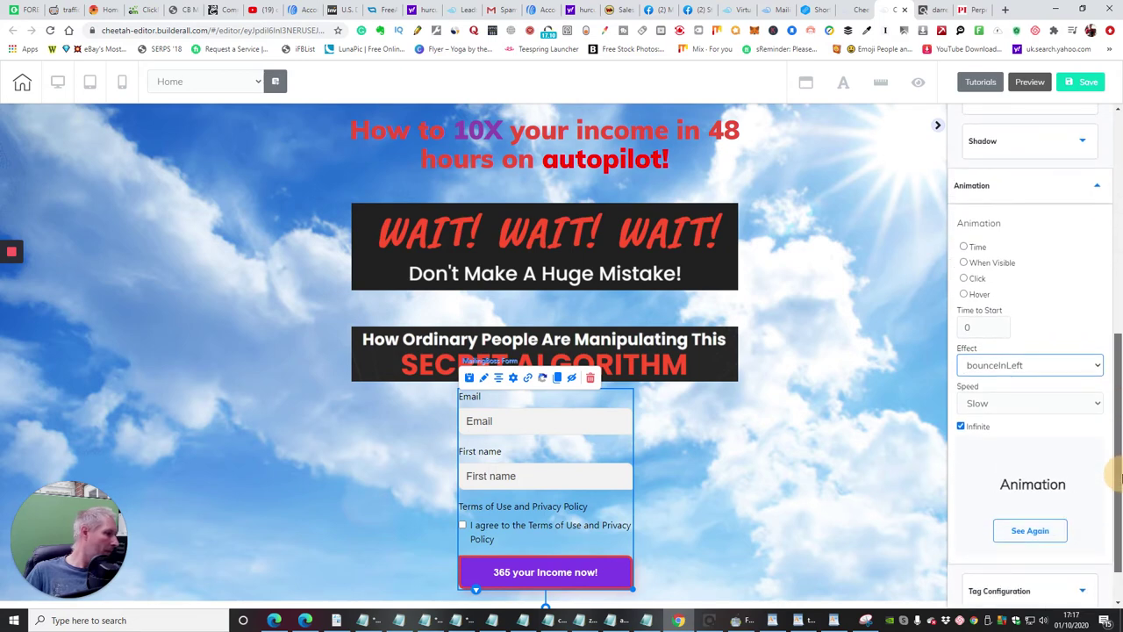
left_click(1031, 530)
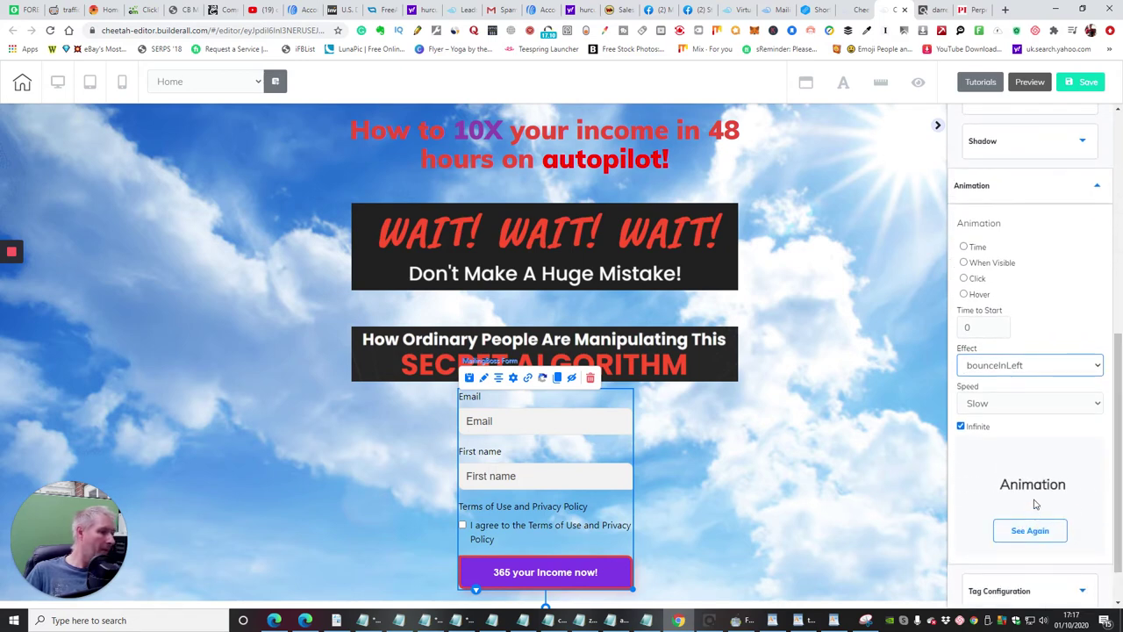
Save and publish the site, and copy the published website address
left_click(1088, 81)
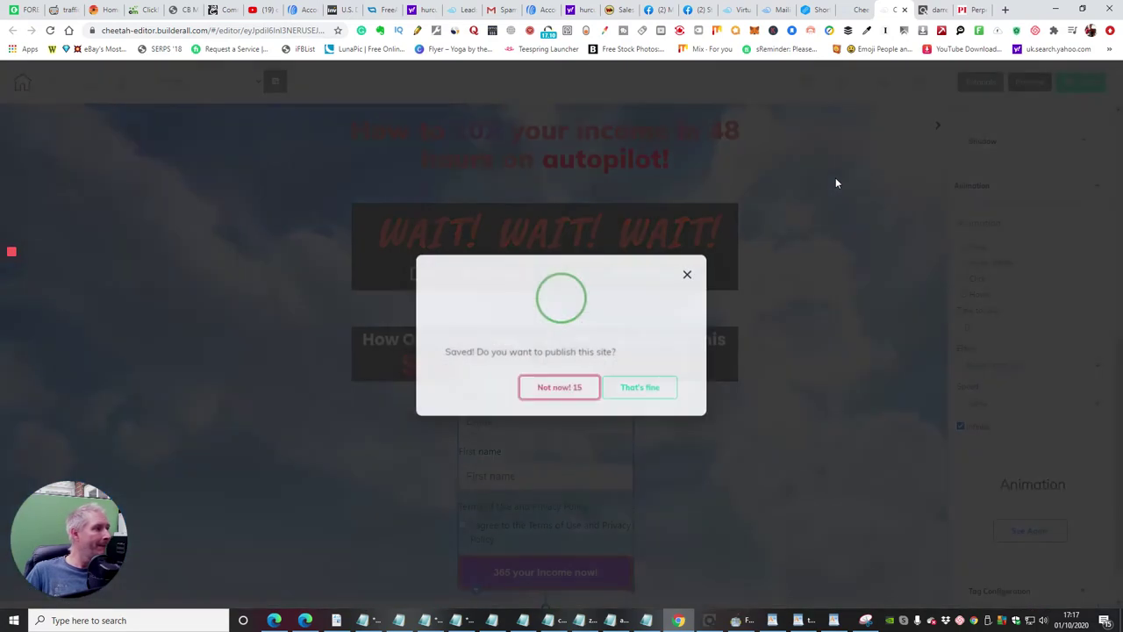
left_click(644, 387)
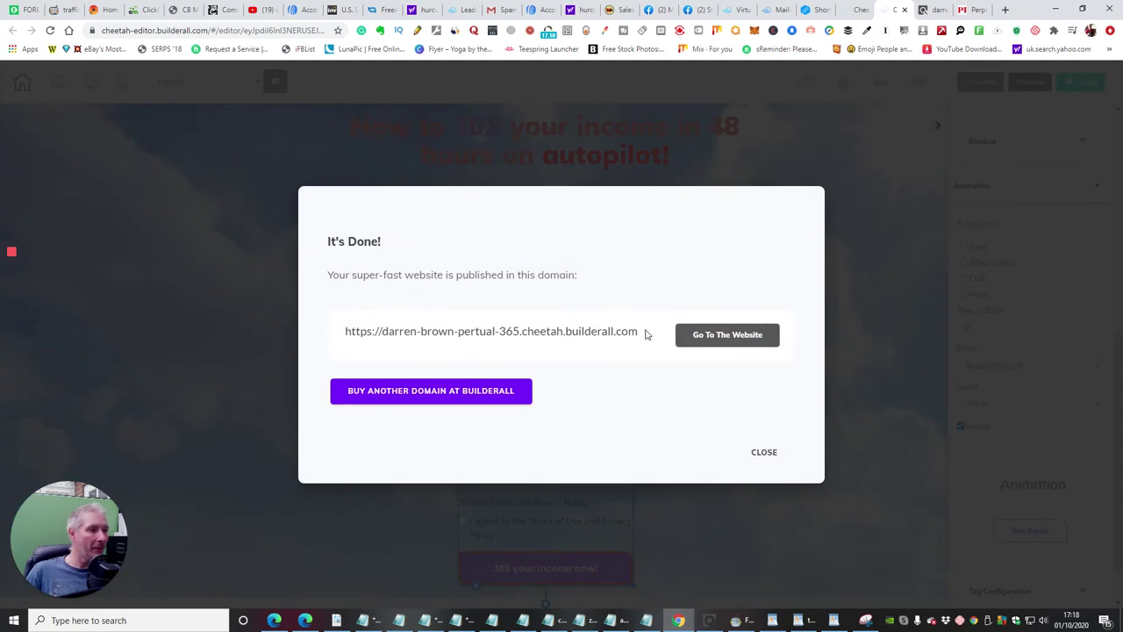
left_click_drag(347, 330, 664, 336)
right_click(606, 336)
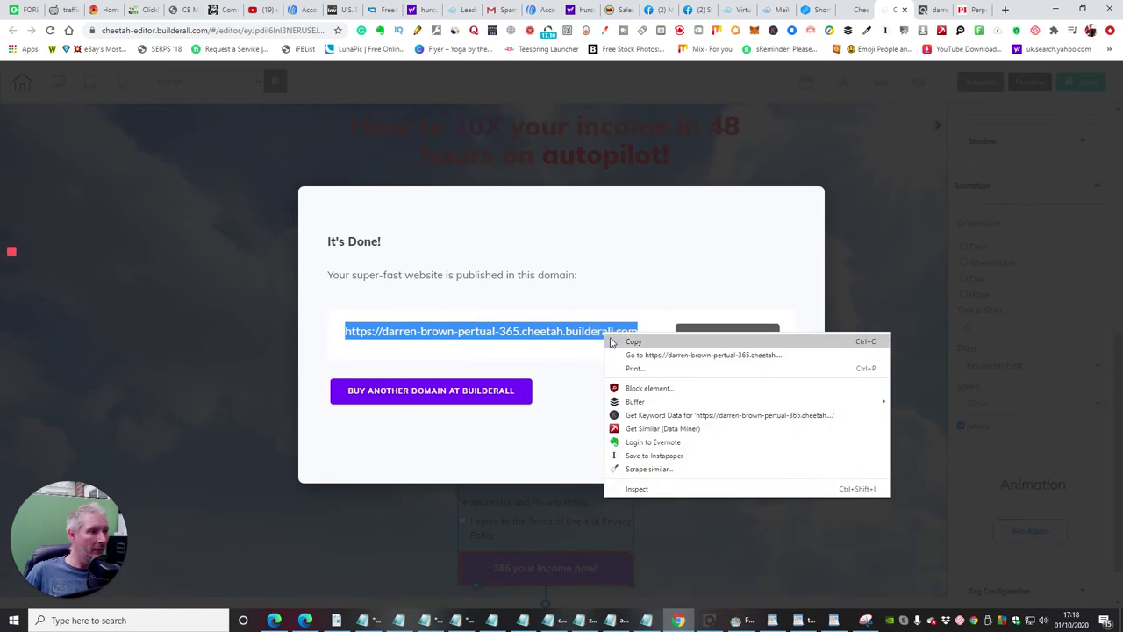
left_click(614, 342)
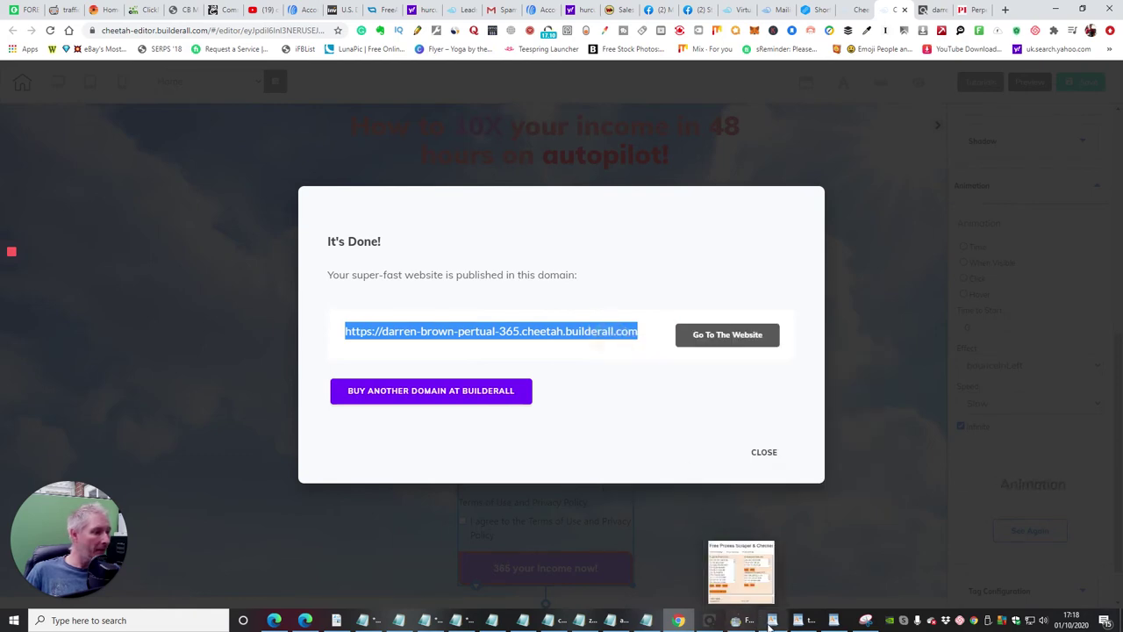
Paste the published site address below the ClickBank link in the "pertual 365 course" Notepad file, save it, and return to the browser
left_click(680, 570)
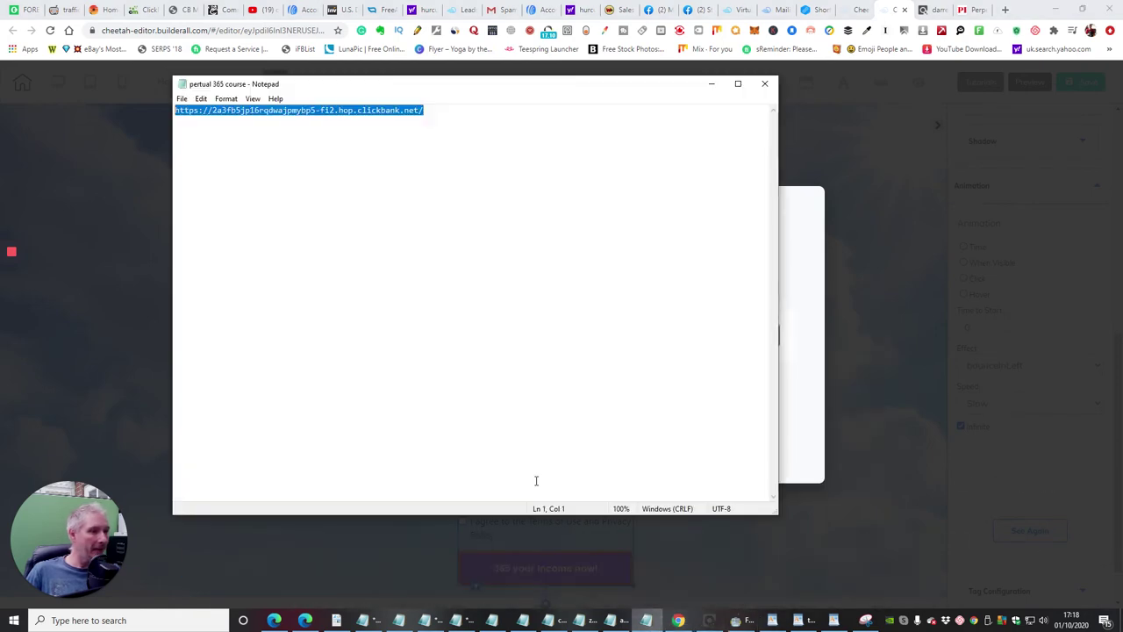
left_click(431, 110)
key("Return")
key("Return")
right_click(186, 137)
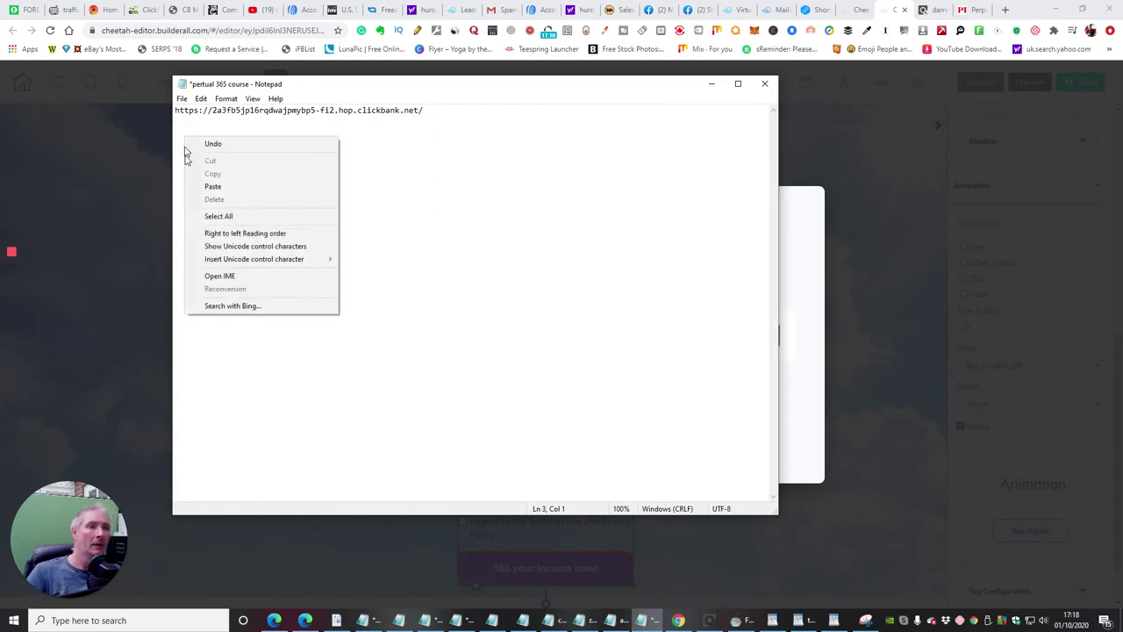
left_click(210, 186)
left_click(182, 99)
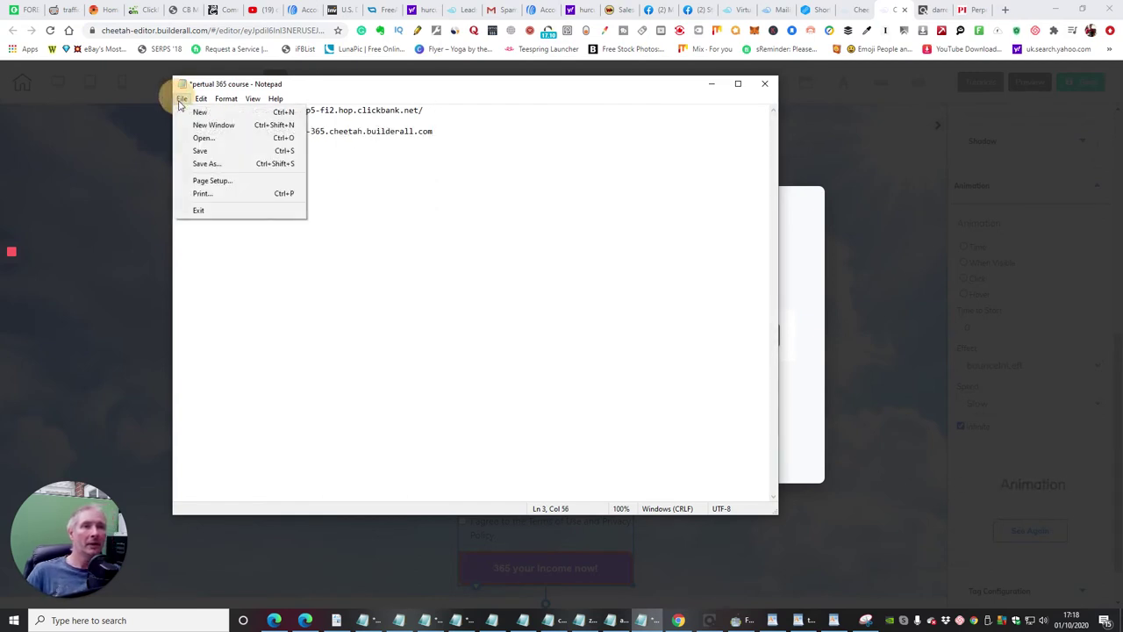
left_click(200, 150)
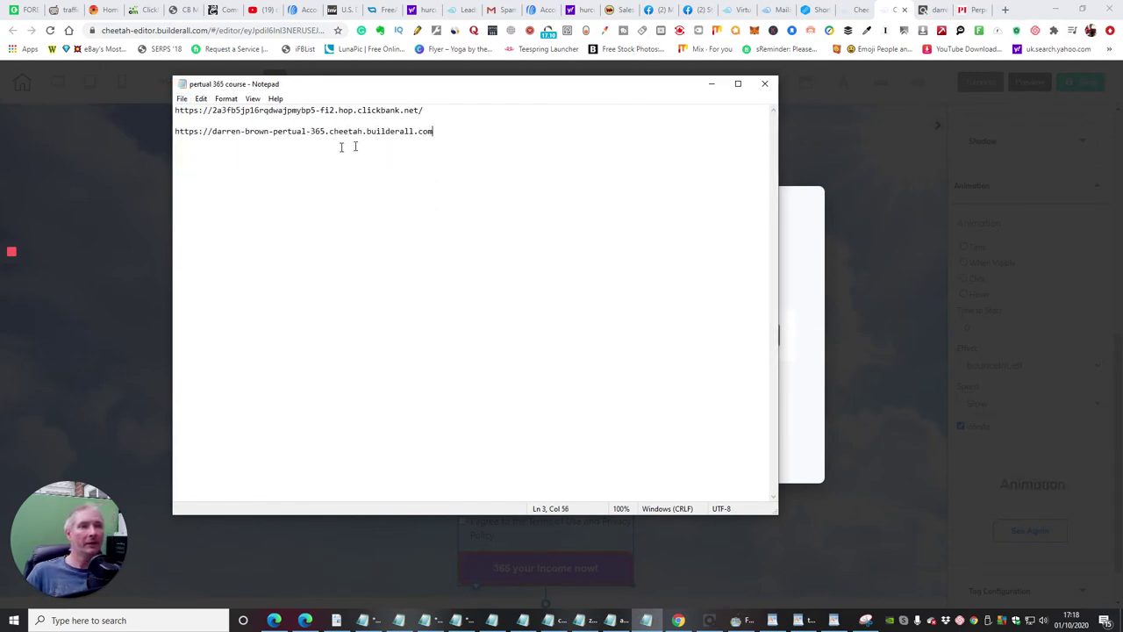
left_click(710, 84)
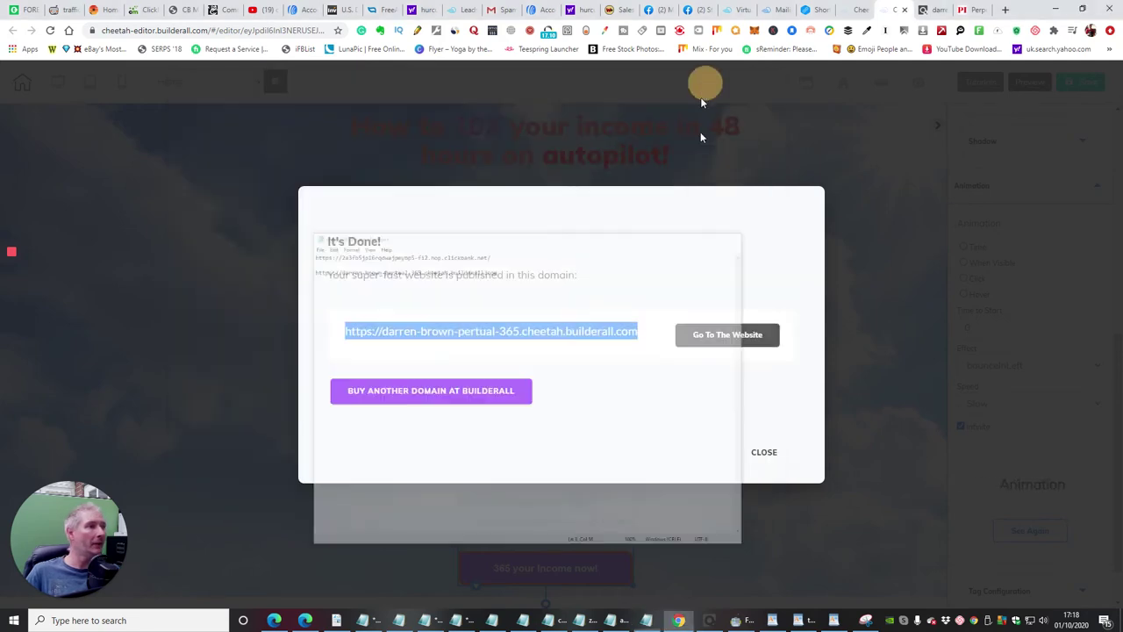
View the published website to check the form and its animation, and return to the page editor
left_click(728, 343)
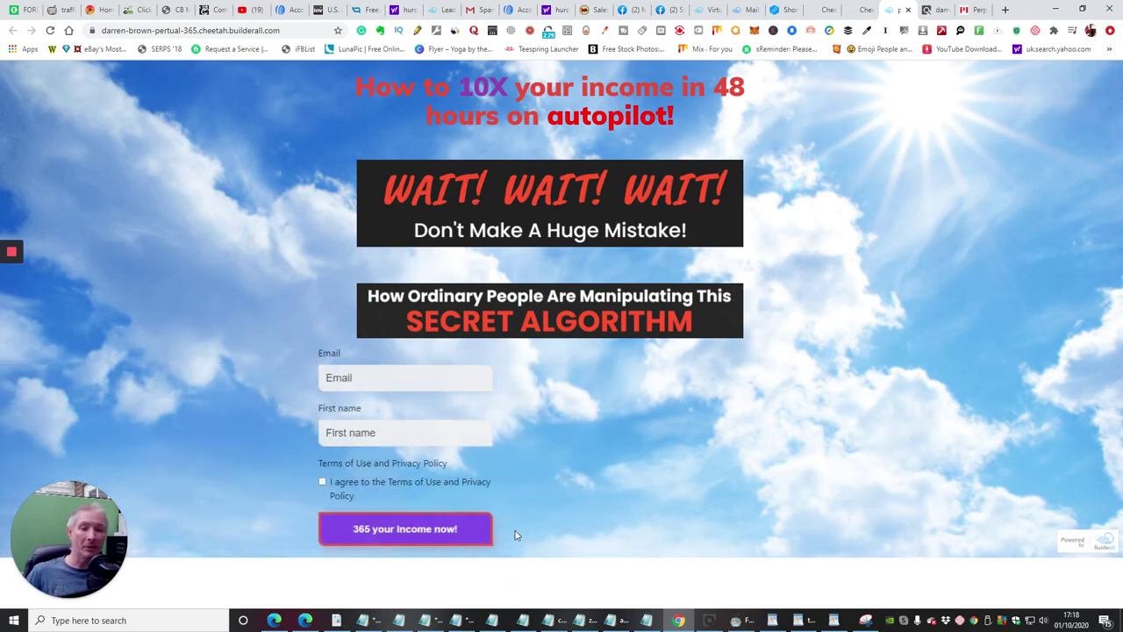
left_click(908, 10)
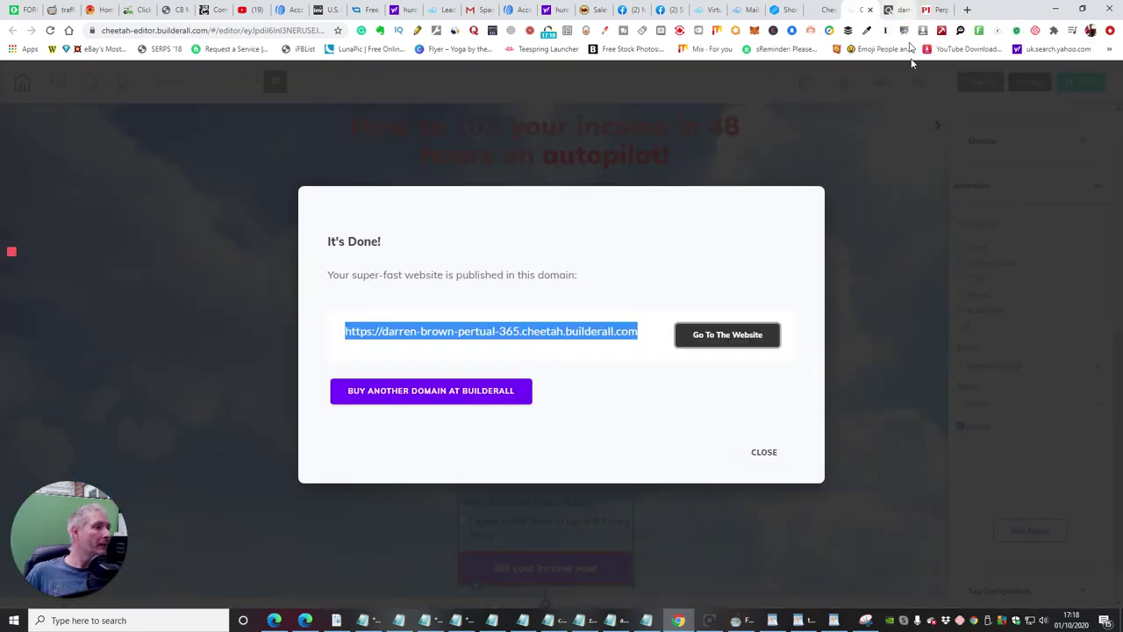
left_click(768, 453)
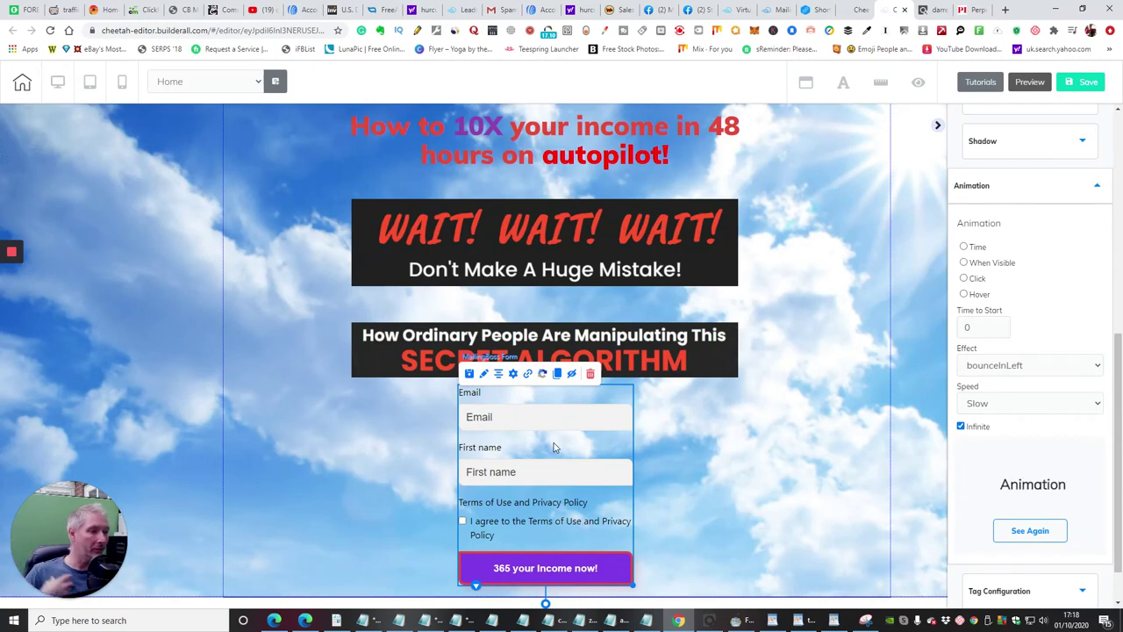
Turn off the infinite repeat of the form's animation
left_click(960, 427)
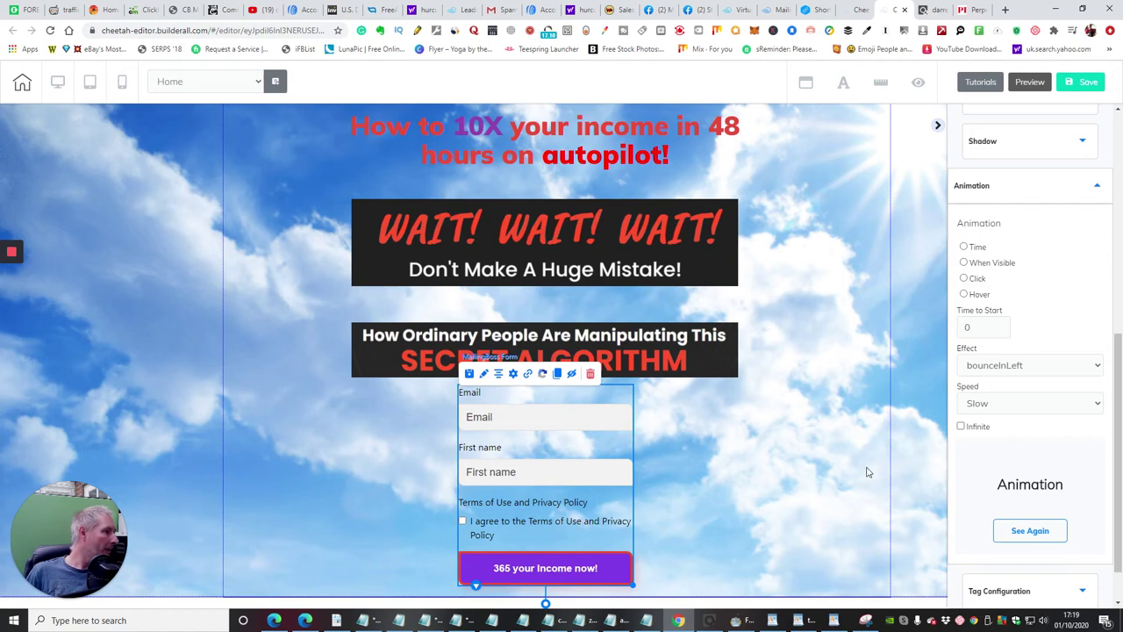
Save and publish the site with the updated form animation, and open the published website
left_click(1084, 80)
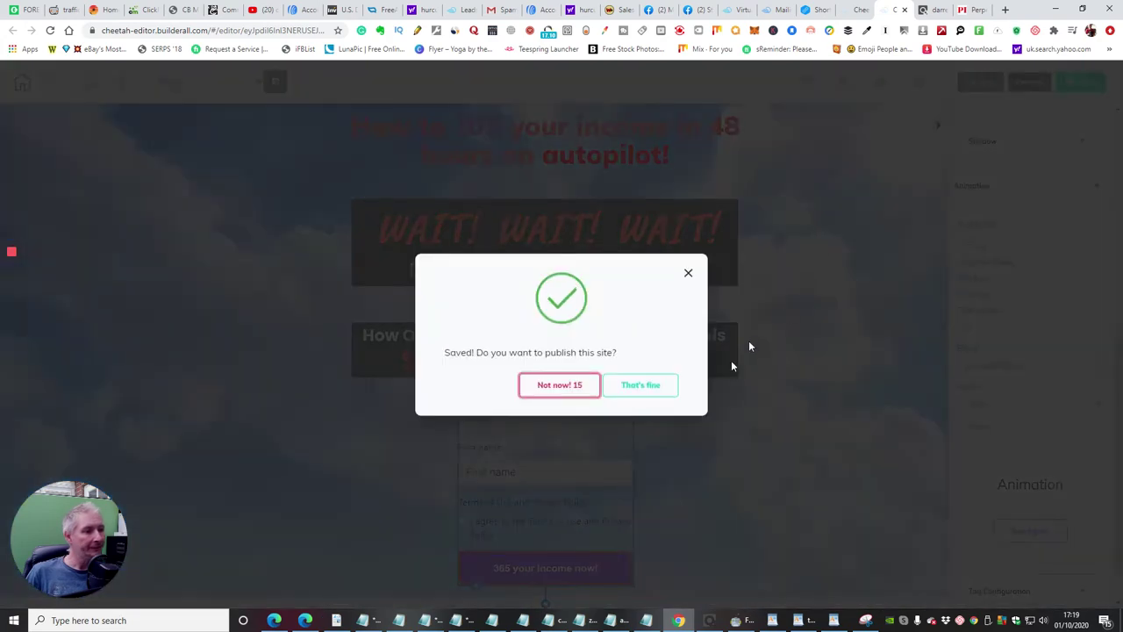
left_click(638, 387)
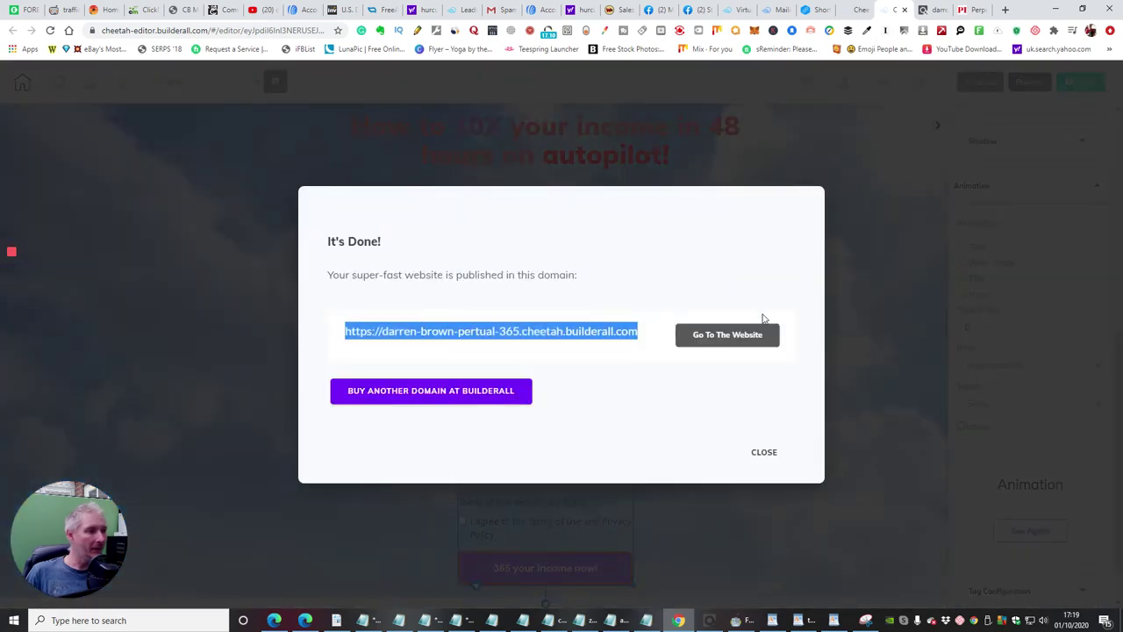
left_click(727, 337)
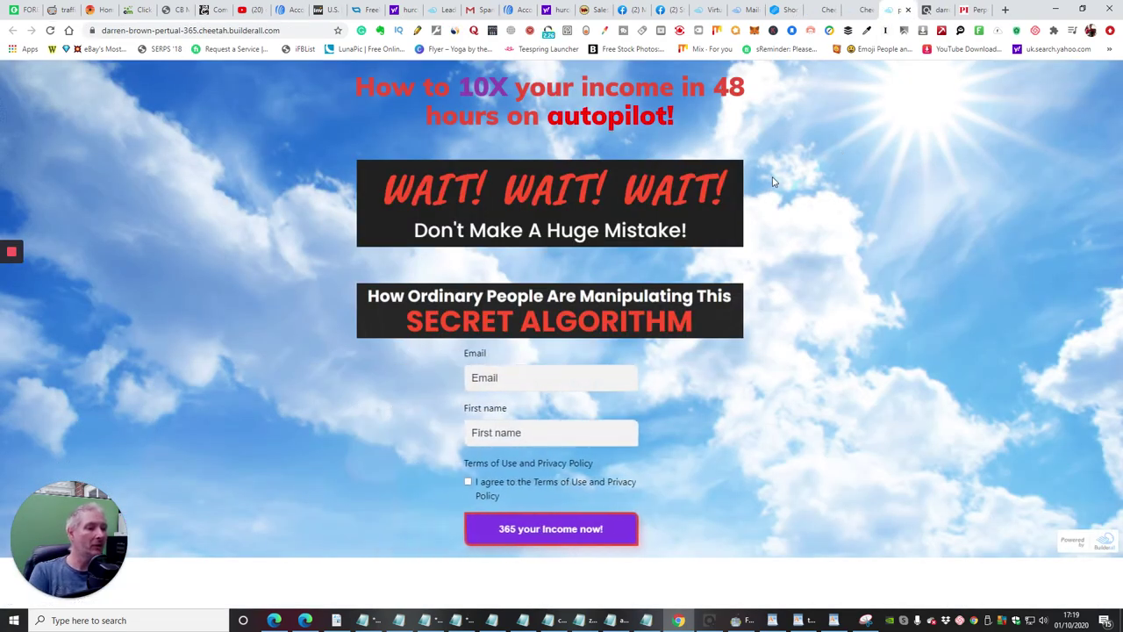
Submit the opt-in form with an email, first name and agreement to the terms, and temporarily disable strict blocking for the ClickBank redirect
left_click(506, 377)
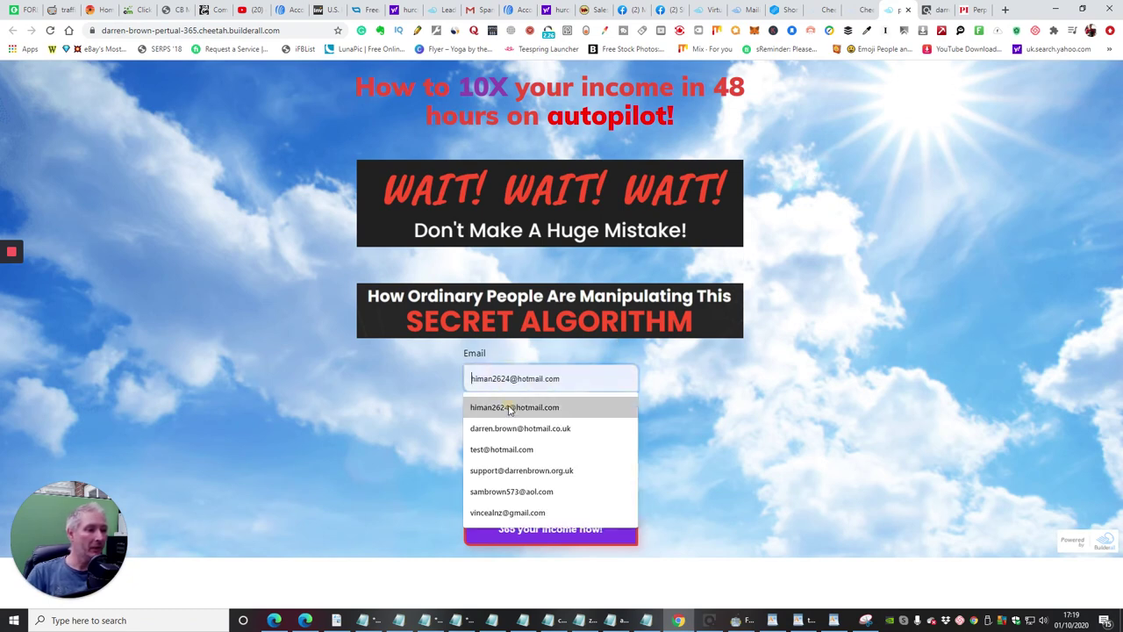
left_click(511, 405)
left_click(517, 436)
left_click(502, 461)
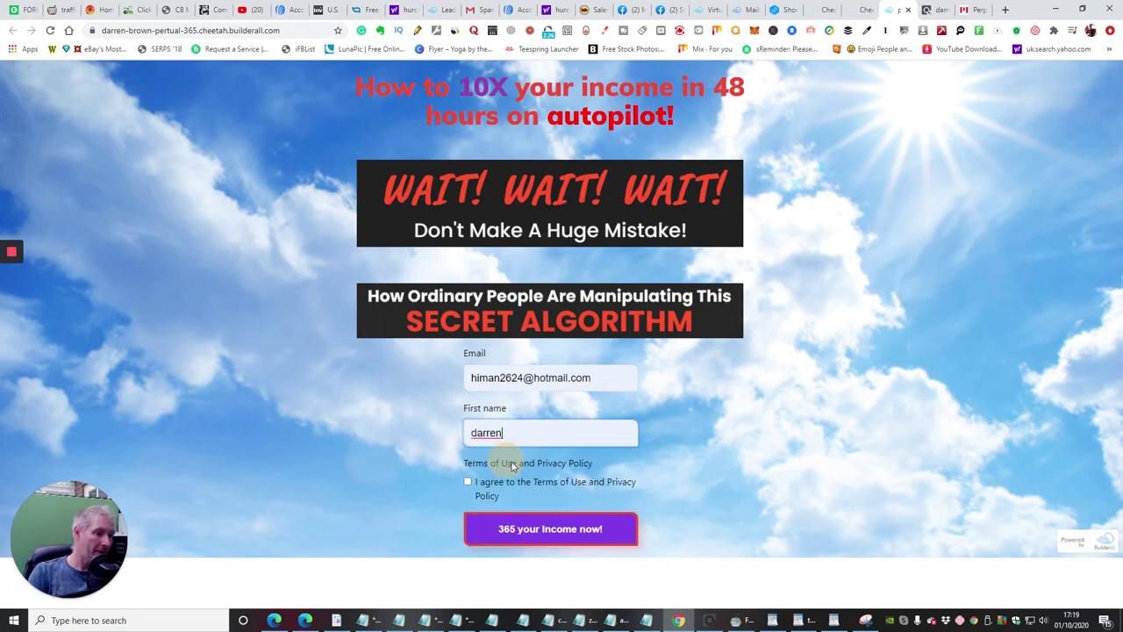
left_click(468, 483)
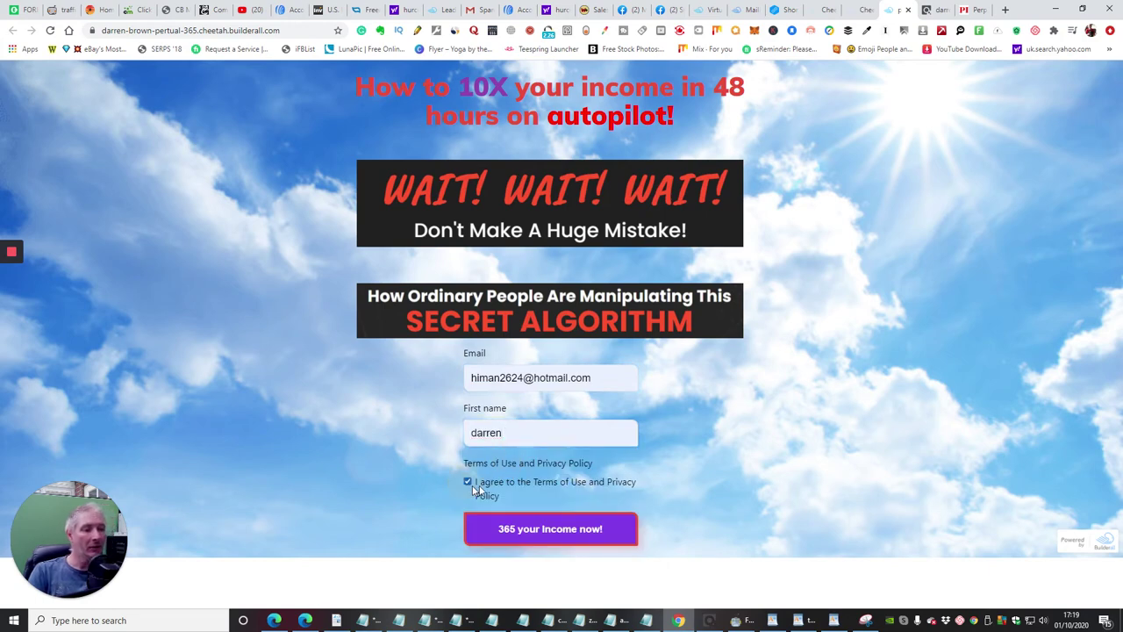
left_click(562, 532)
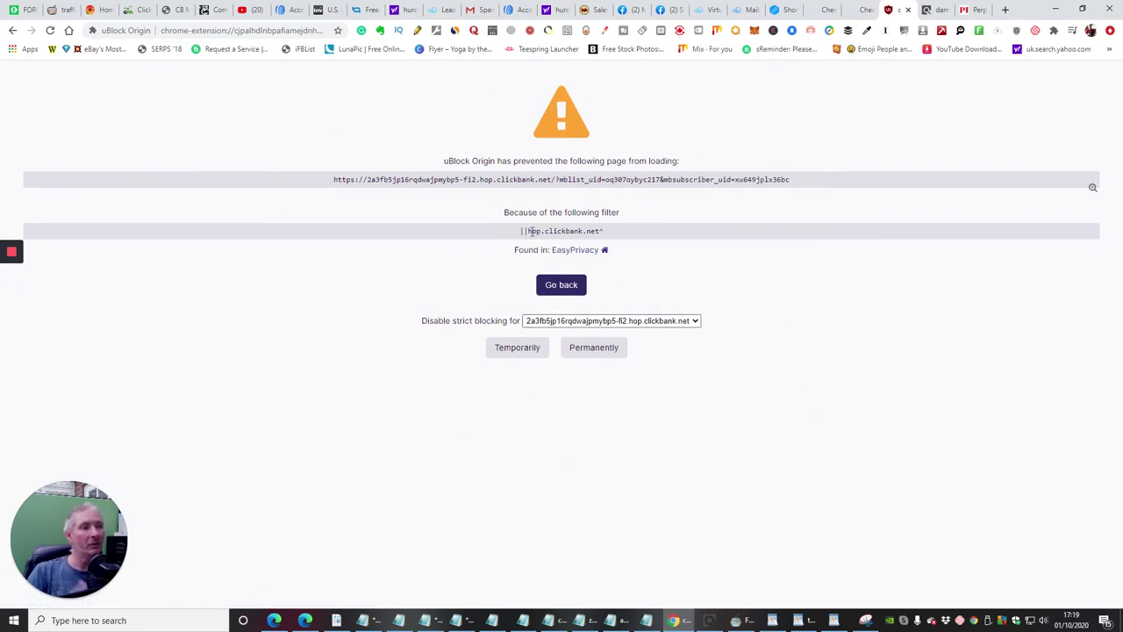
left_click(511, 351)
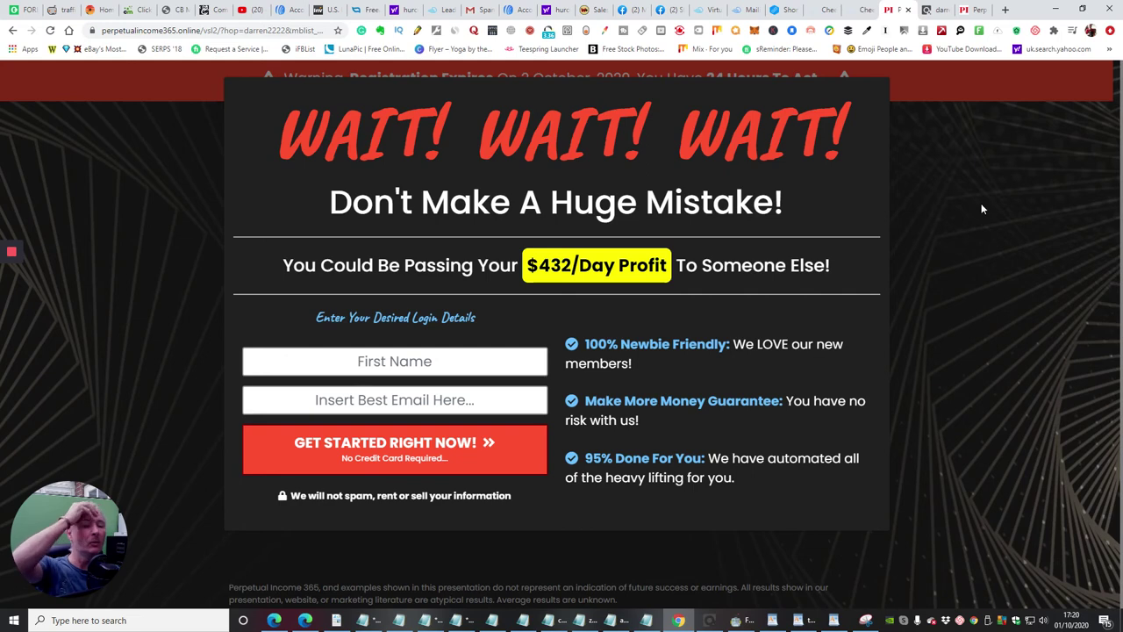
Browse the ClickBank E-business & E-marketing offers, open the HopLink Generator for Click Wealth System, and return to the page editor
left_click(969, 9)
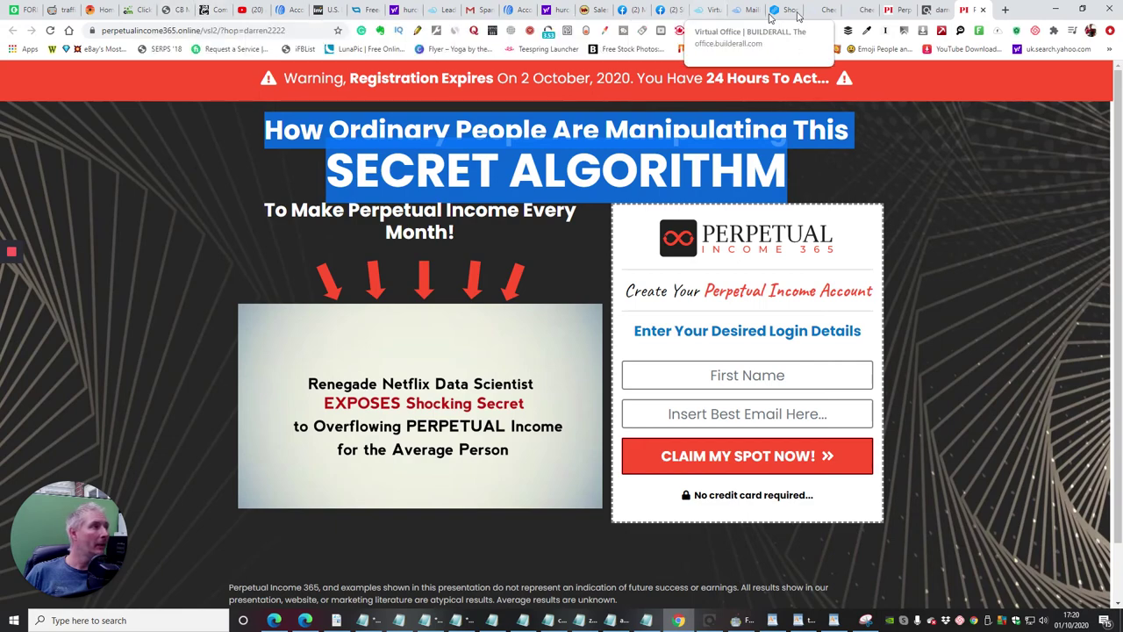
left_click(932, 9)
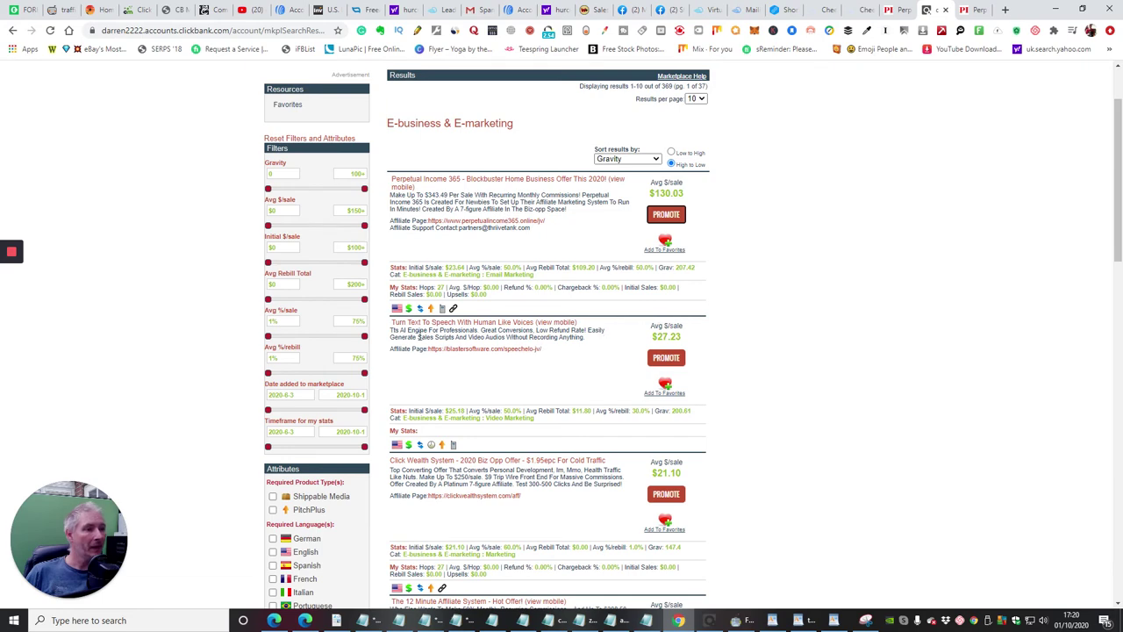
scroll(421, 333, "down", 2)
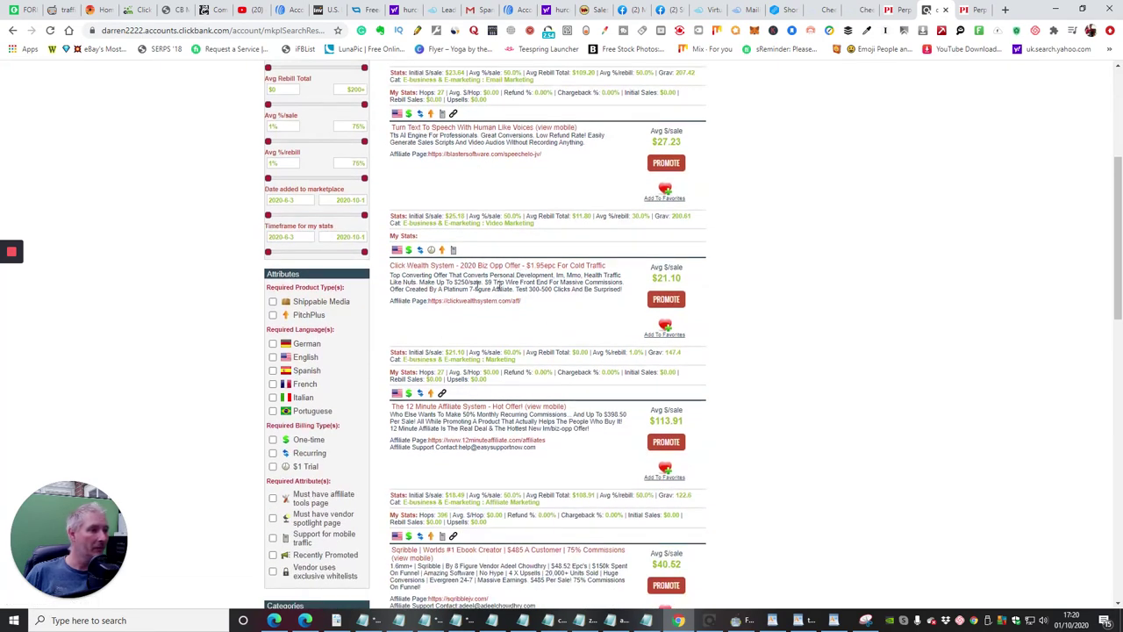
left_click(666, 299)
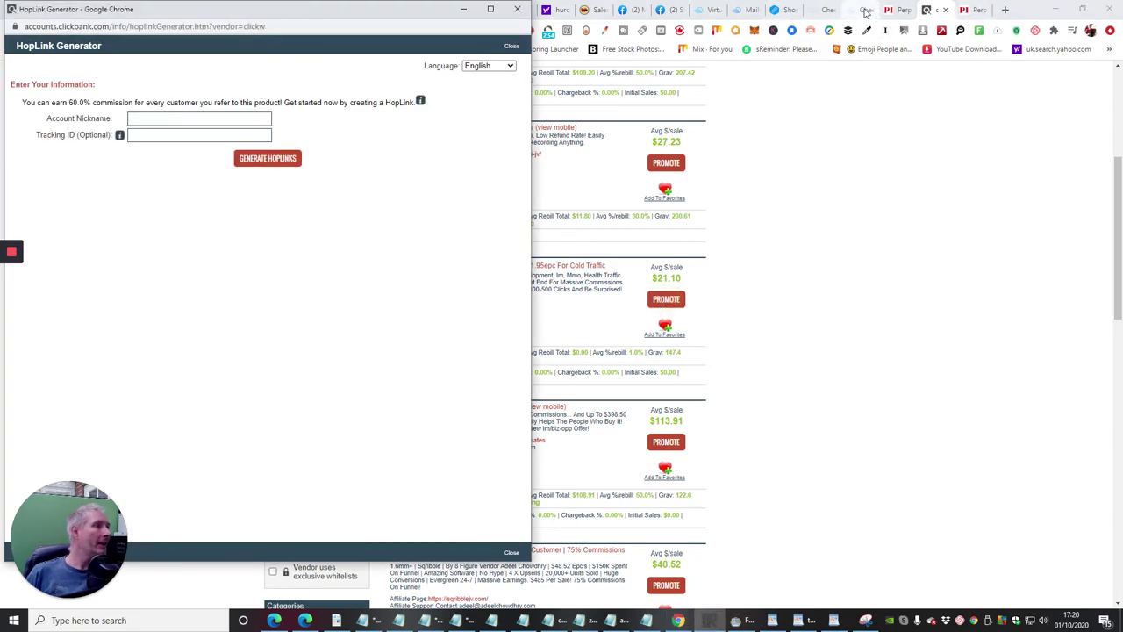
left_click(865, 12)
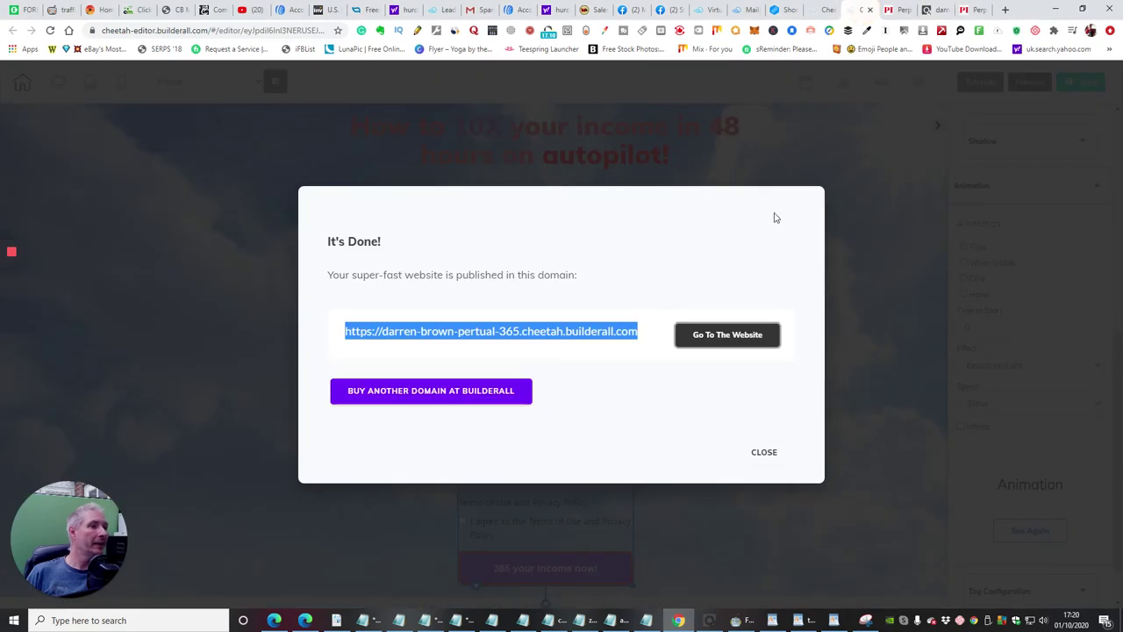
Open the MailingBoss form's redirect settings, inspect the Subscribe pending web link and keep its ClickBank URL
left_click(762, 456)
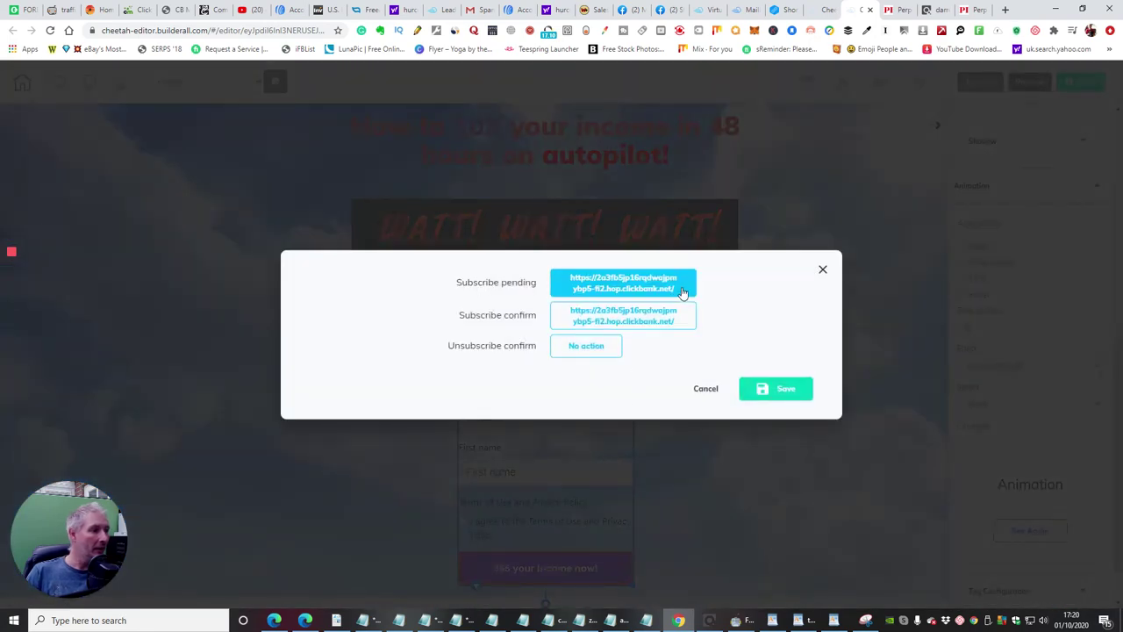
left_click(681, 287)
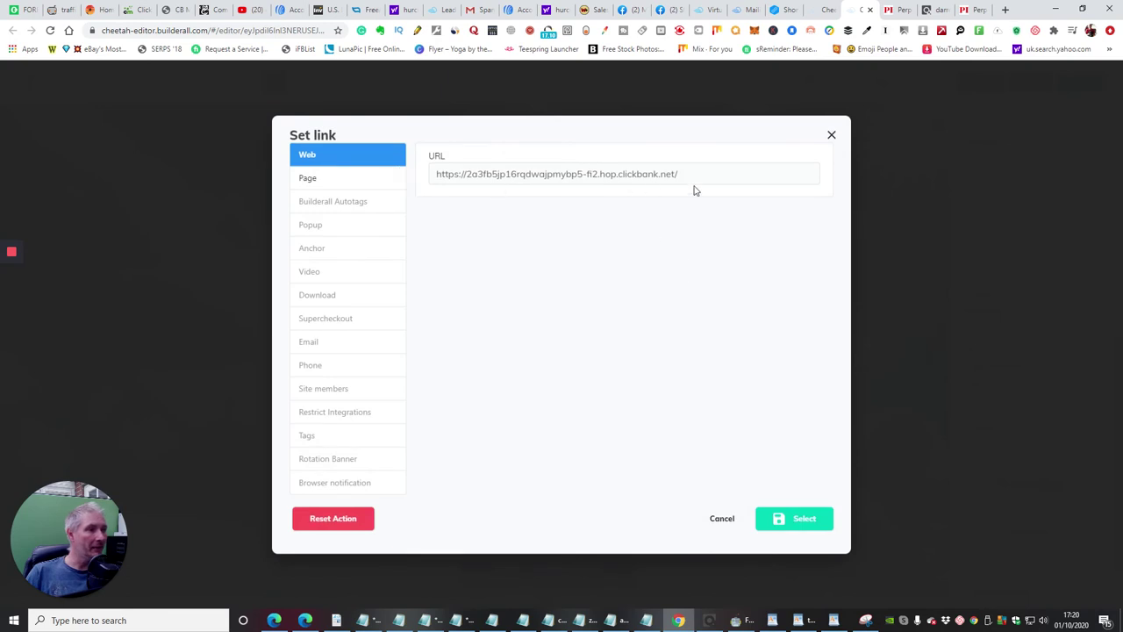
left_click_drag(691, 175, 412, 175)
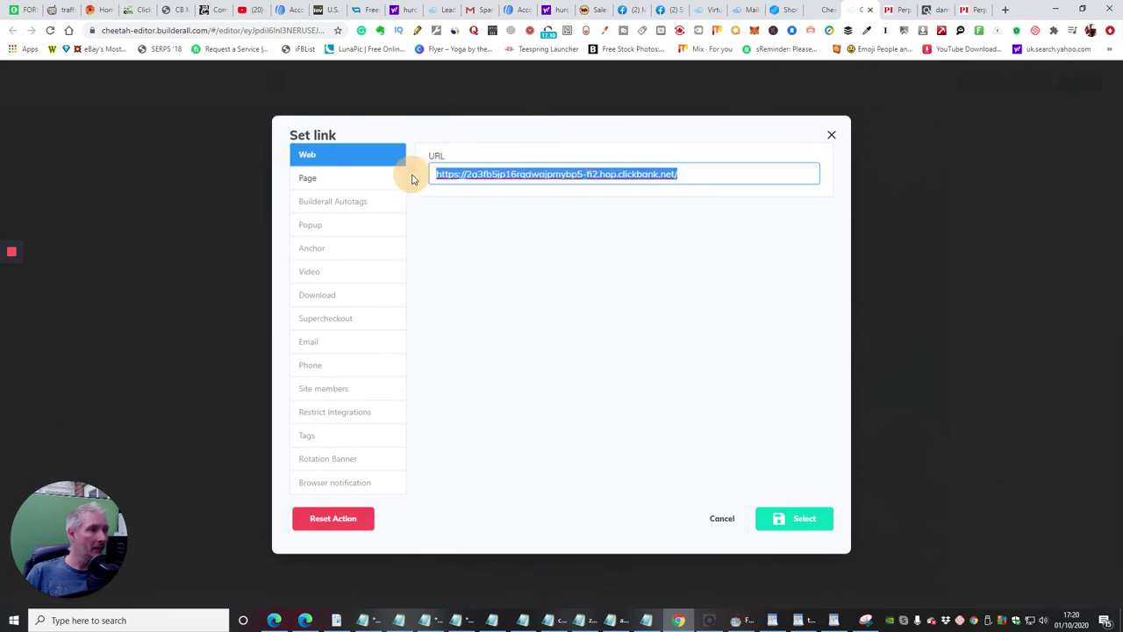
key("Right")
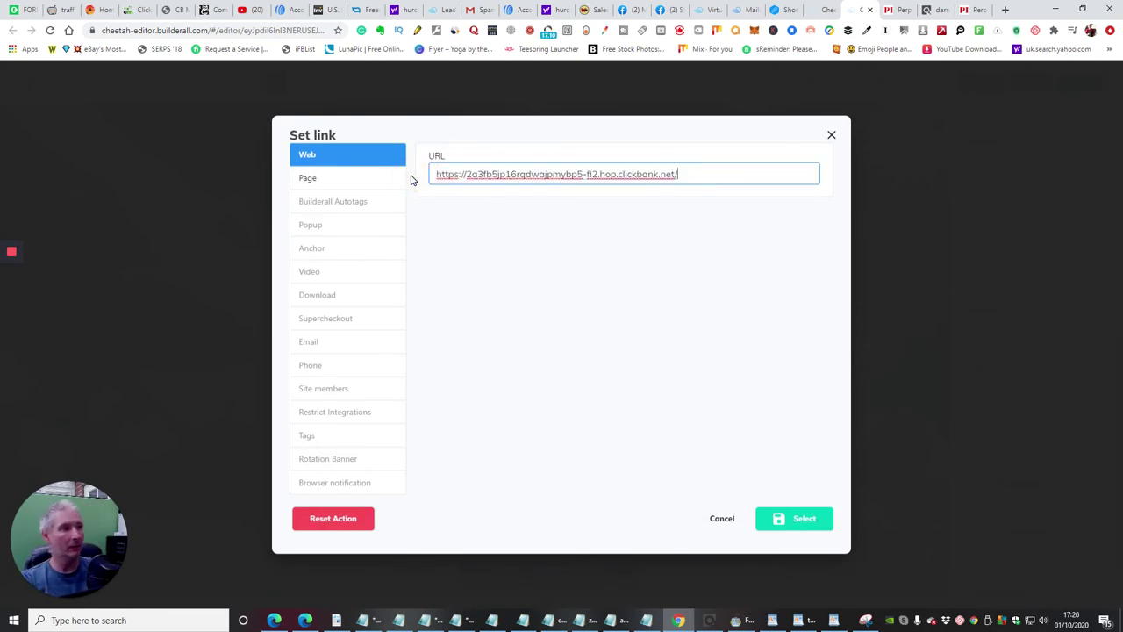
left_click(816, 520)
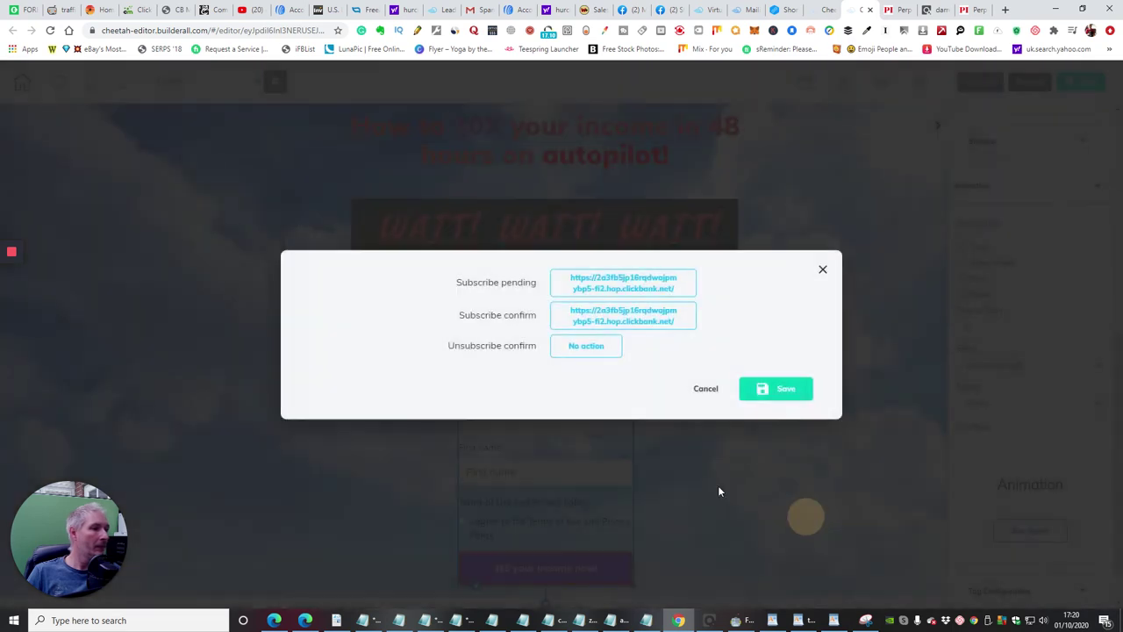
Inspect the Subscribe confirm web link, keep its ClickBank URL and save the form's redirect settings
left_click(684, 318)
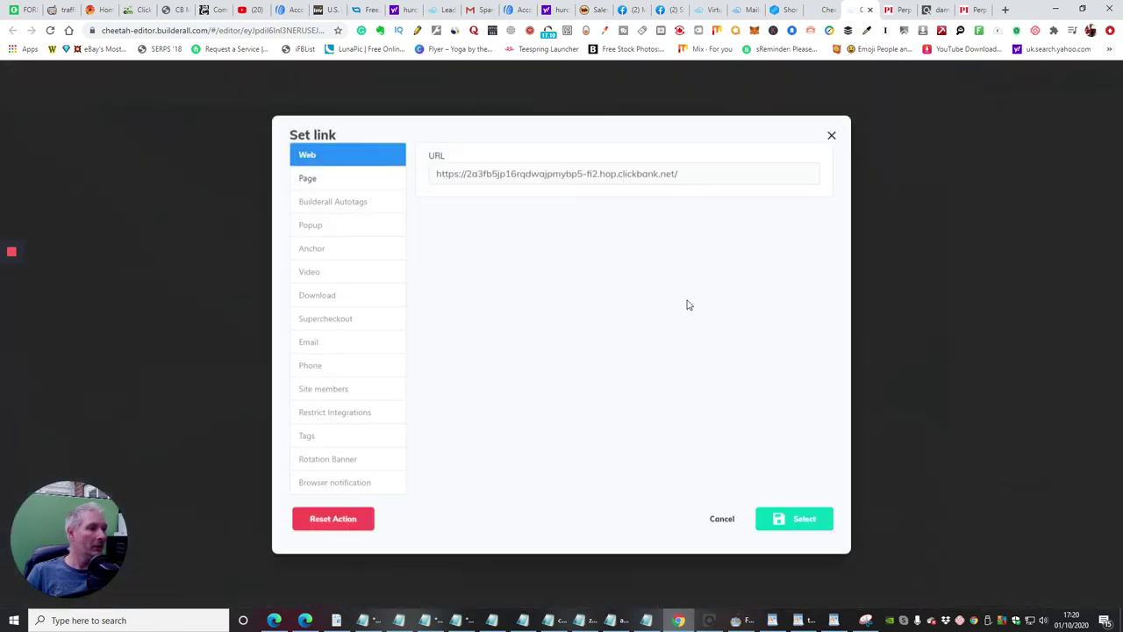
left_click_drag(693, 175, 376, 184)
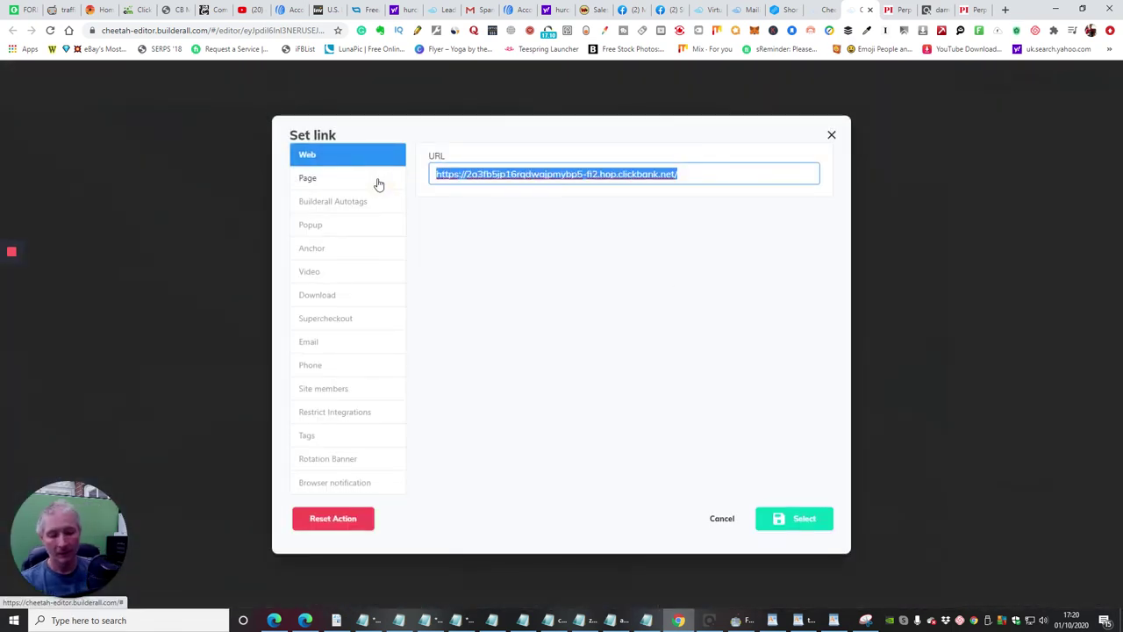
key("Right")
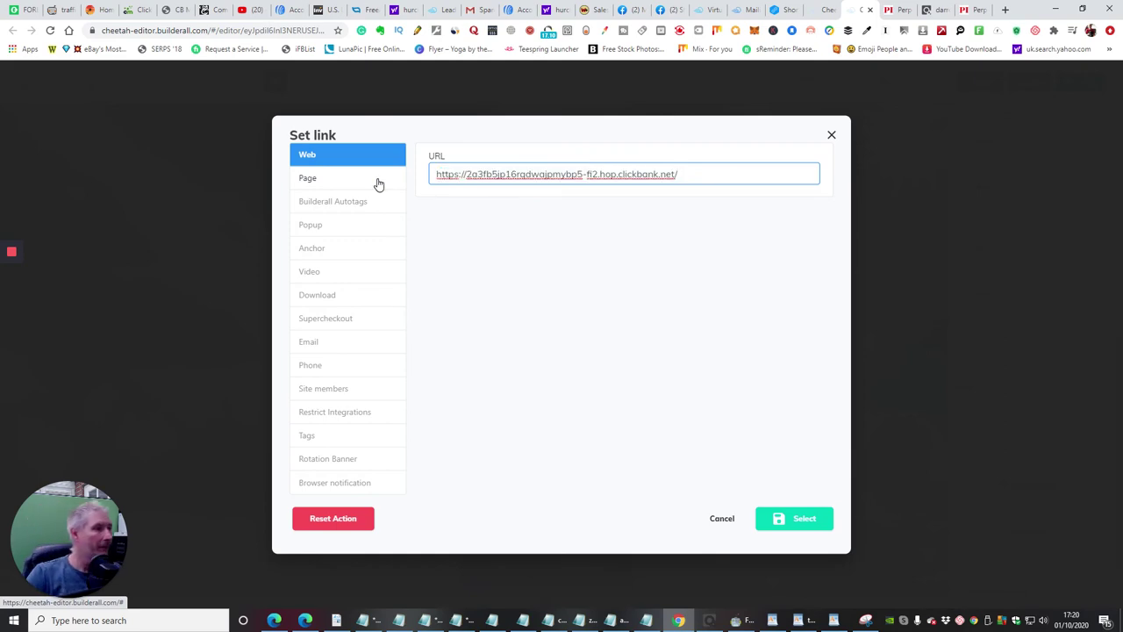
left_click(780, 518)
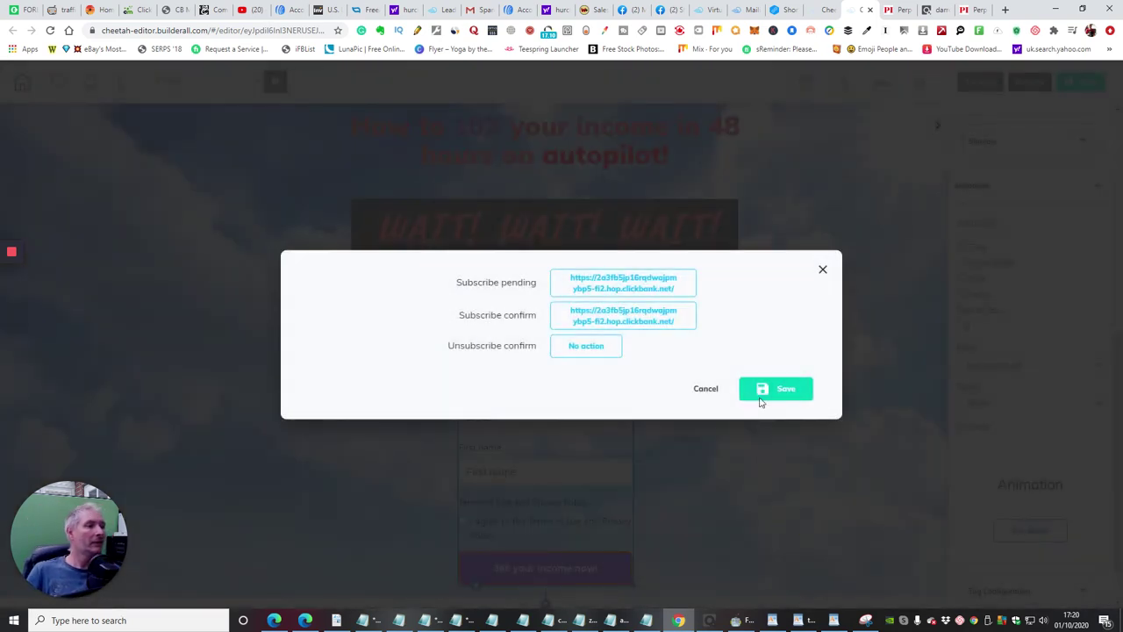
left_click(784, 389)
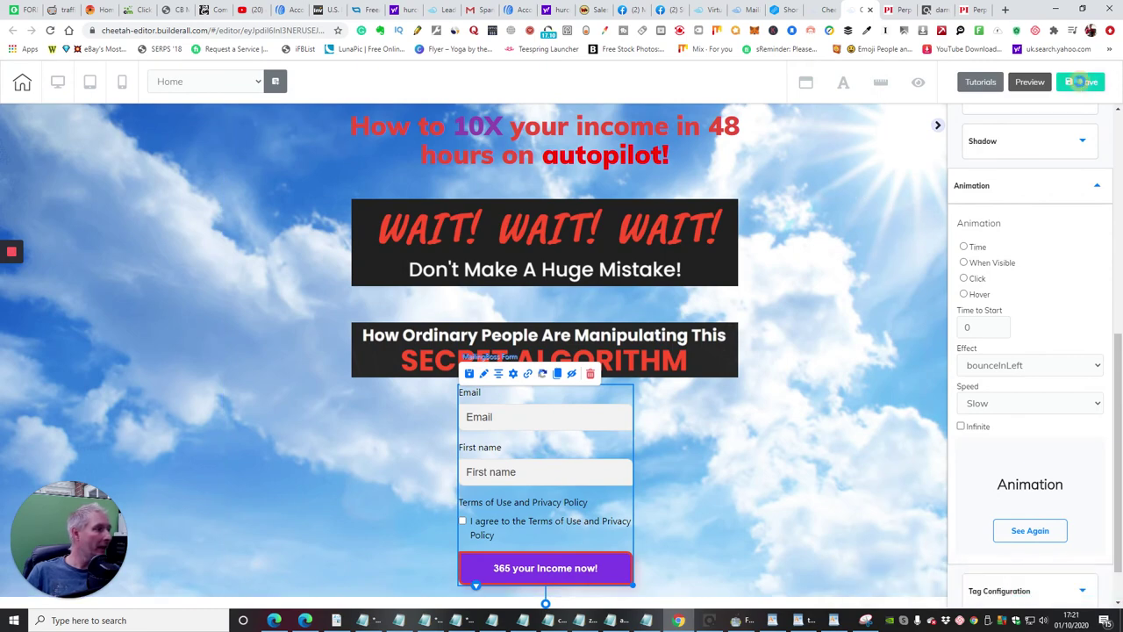
Save and publish the site again, and open the published website to test the form's redirect
left_click(1083, 81)
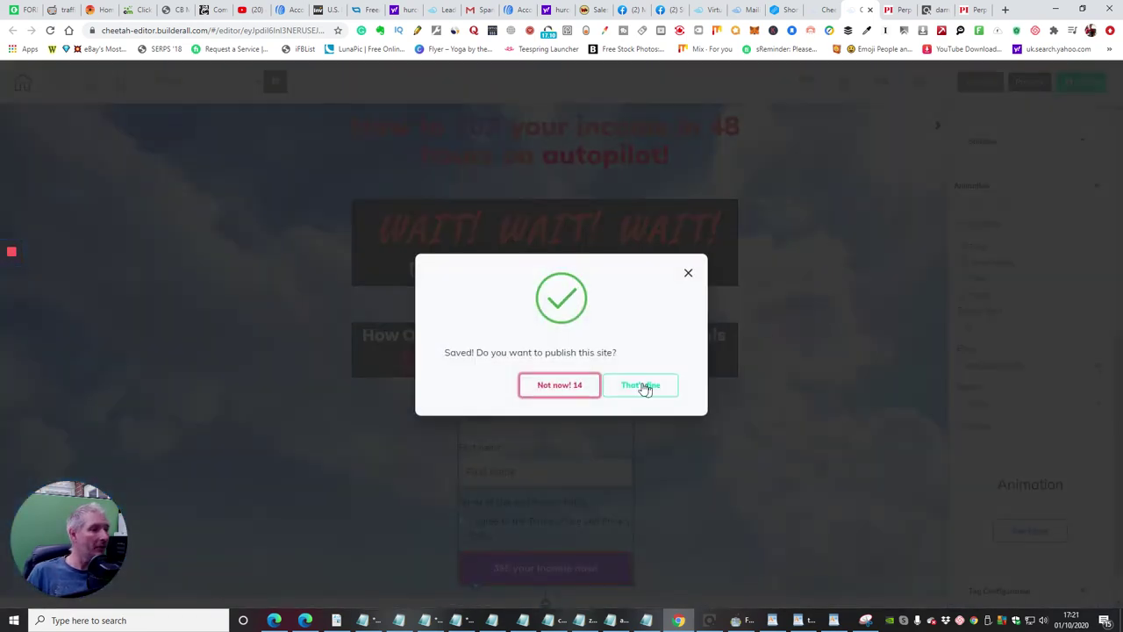
left_click(645, 390)
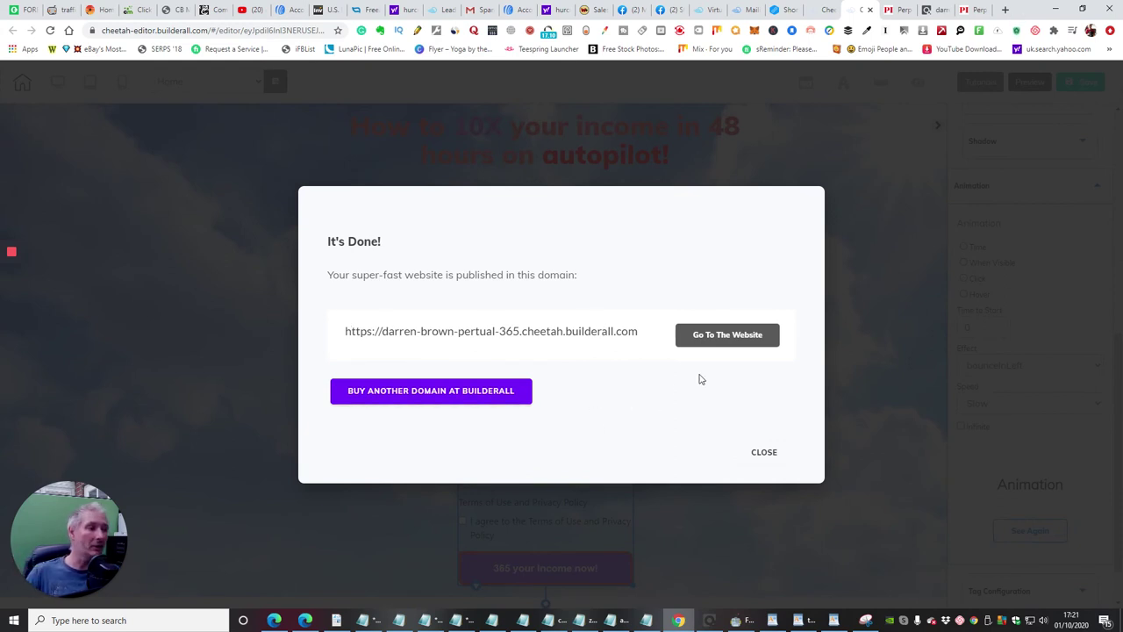
left_click(749, 335)
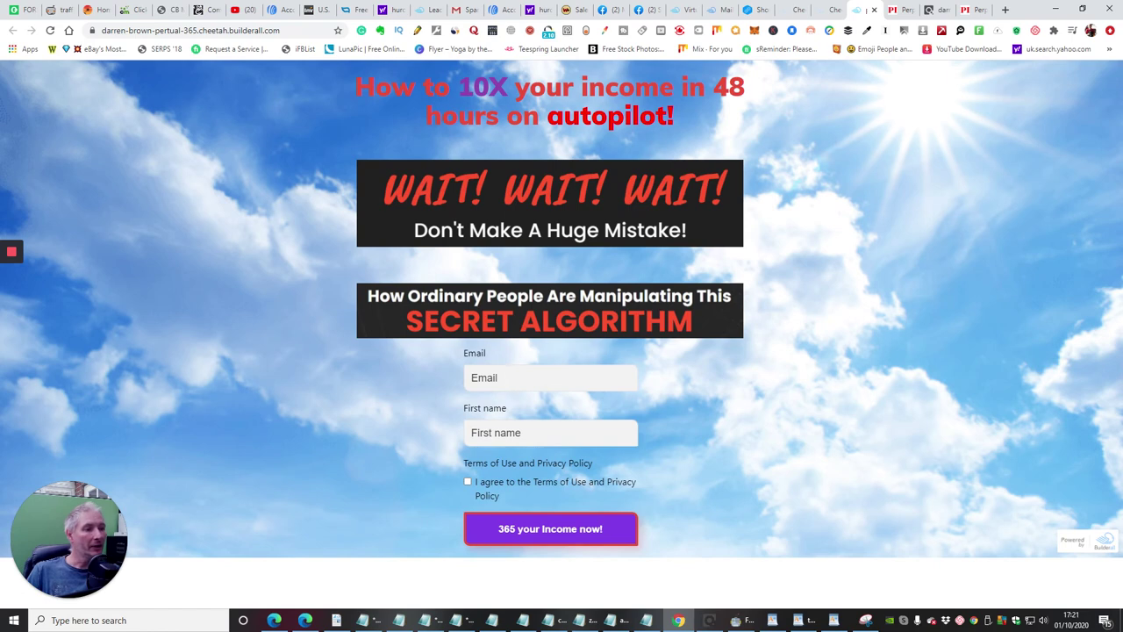
Submit the published opt-in form with an email, first name and accepted terms, check the redirected offer page, and close it
left_click(509, 377)
left_click(514, 402)
left_click(518, 432)
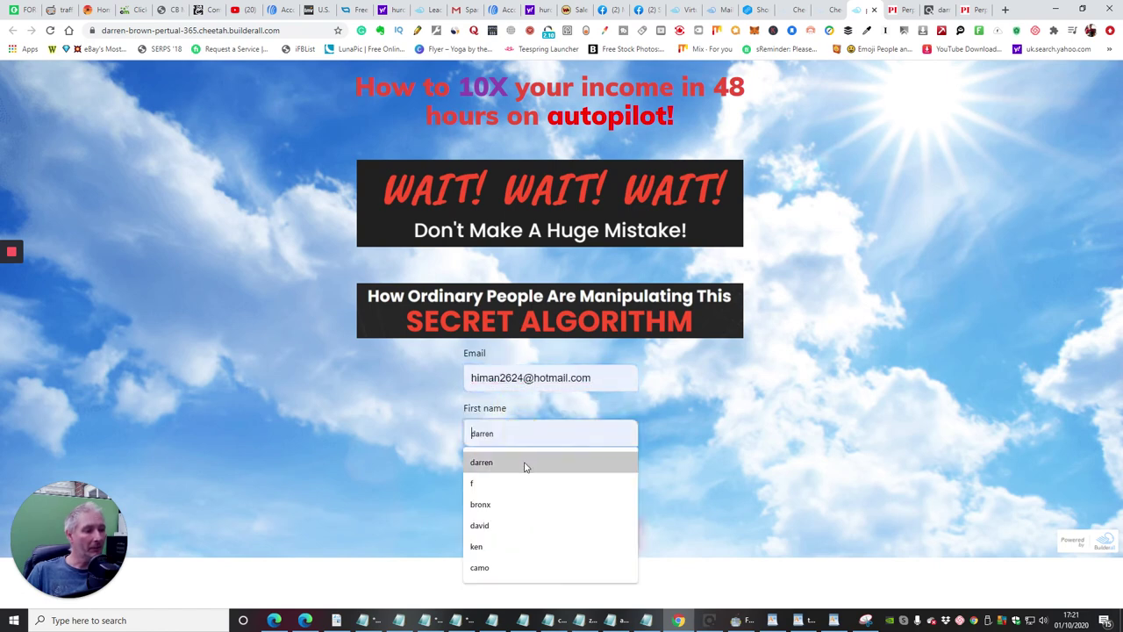
left_click(525, 462)
left_click(468, 482)
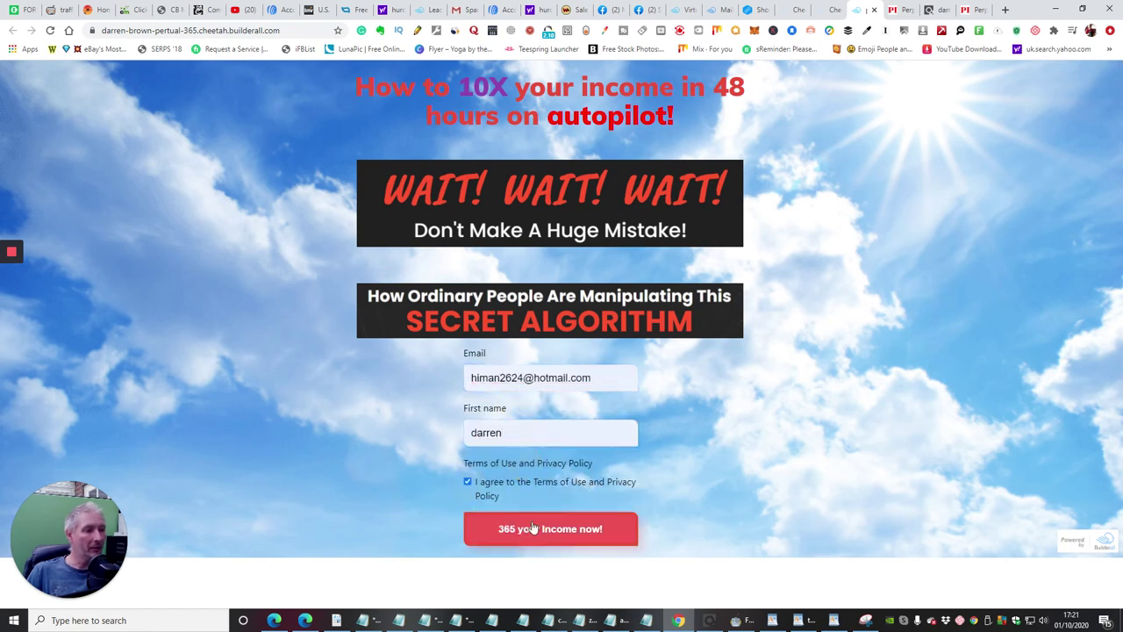
left_click(539, 529)
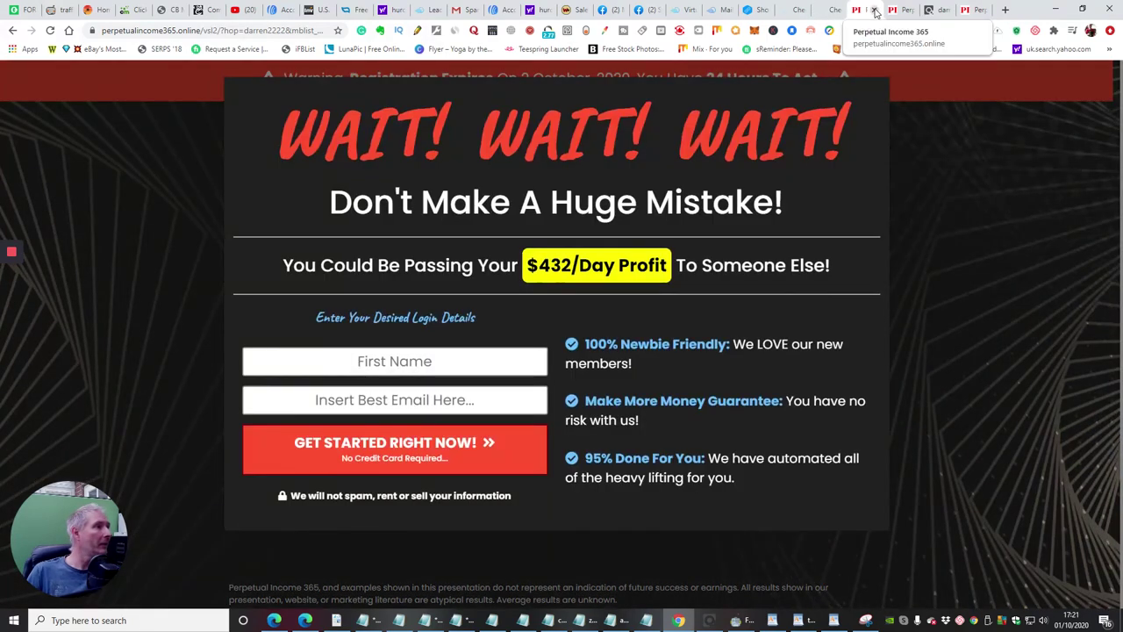
left_click(875, 11)
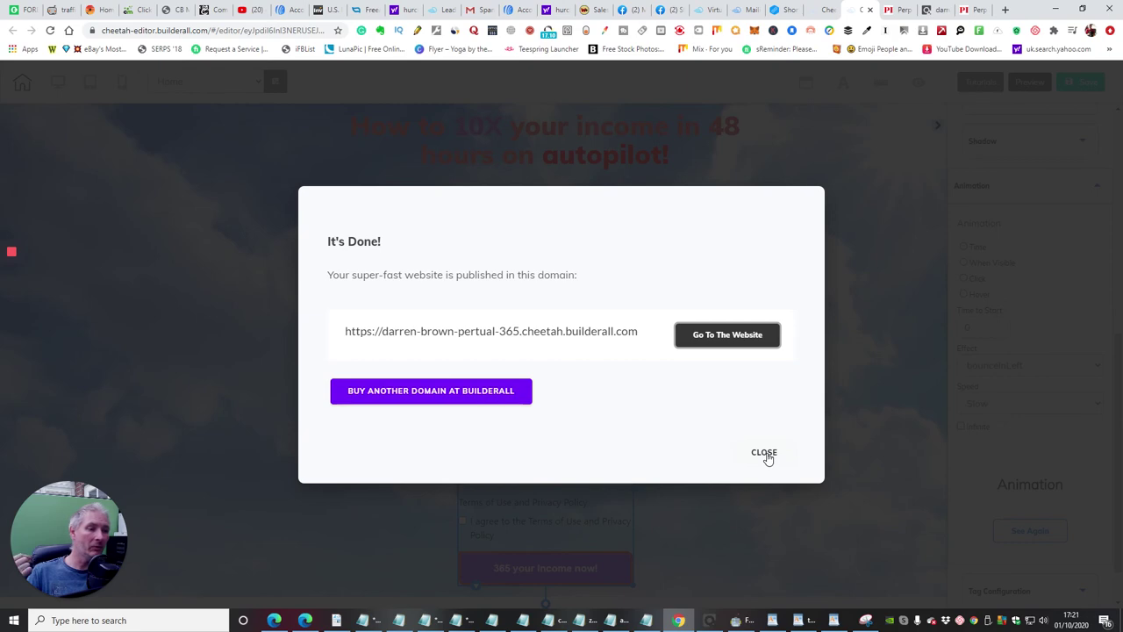
Switch to PageDyno in Microsoft Edge and preview the Alternative Traffic Methods campaign page
left_click(272, 621)
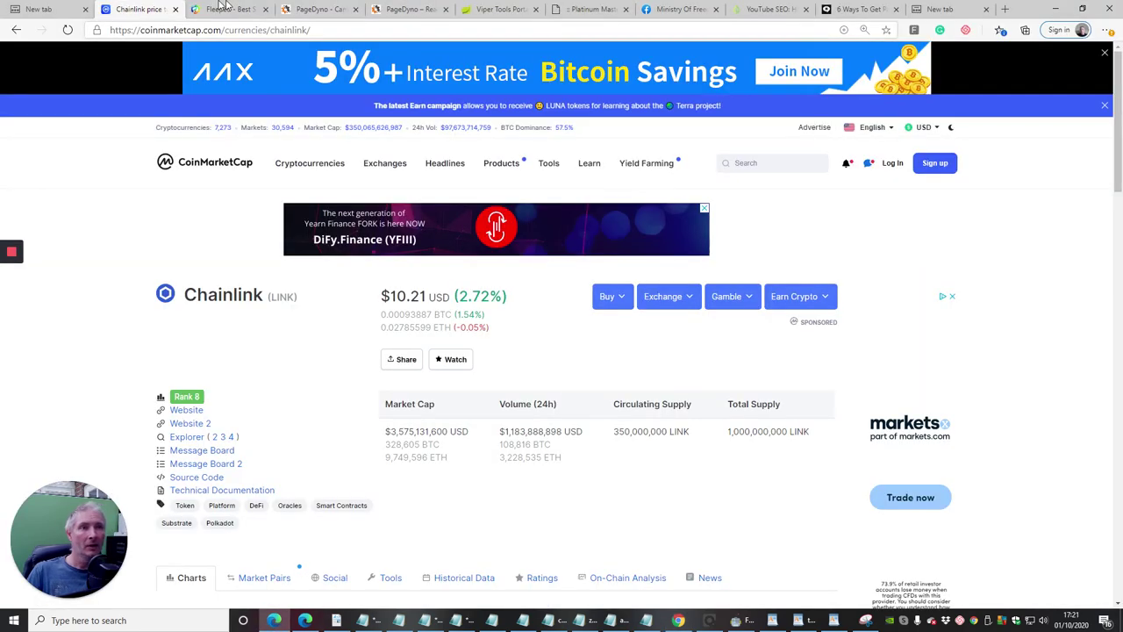
left_click(322, 9)
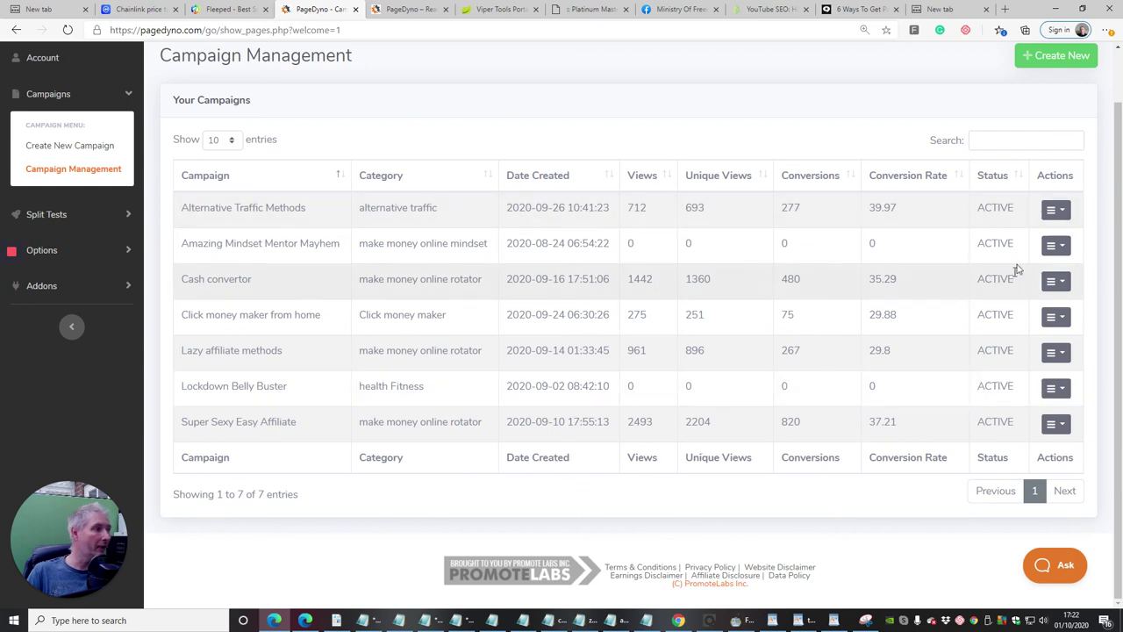
left_click(1056, 211)
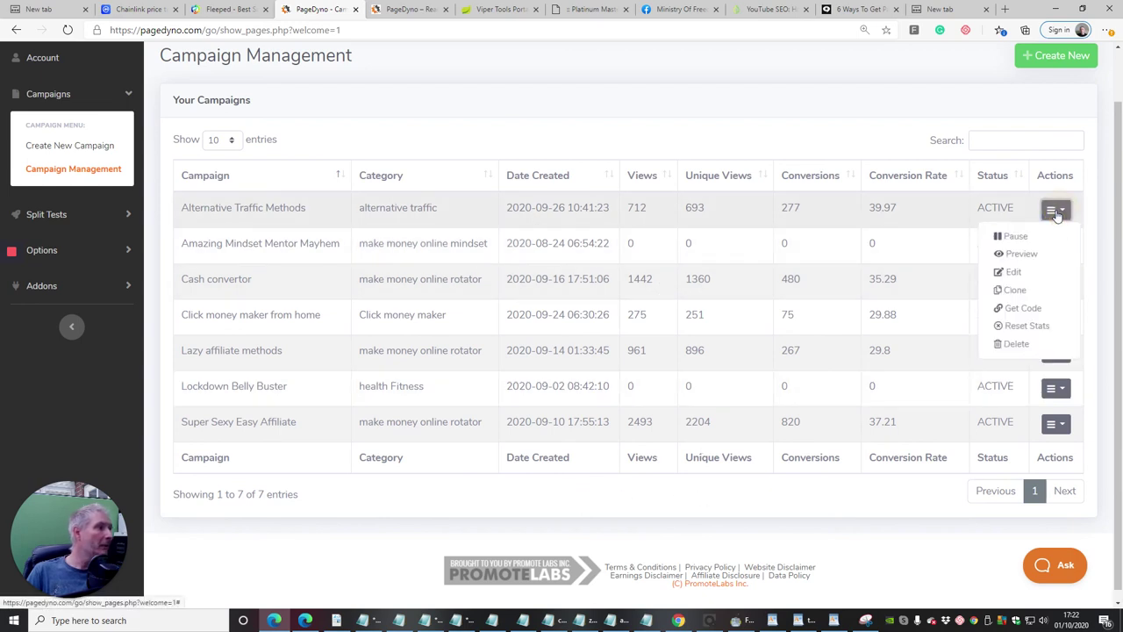
left_click(1045, 255)
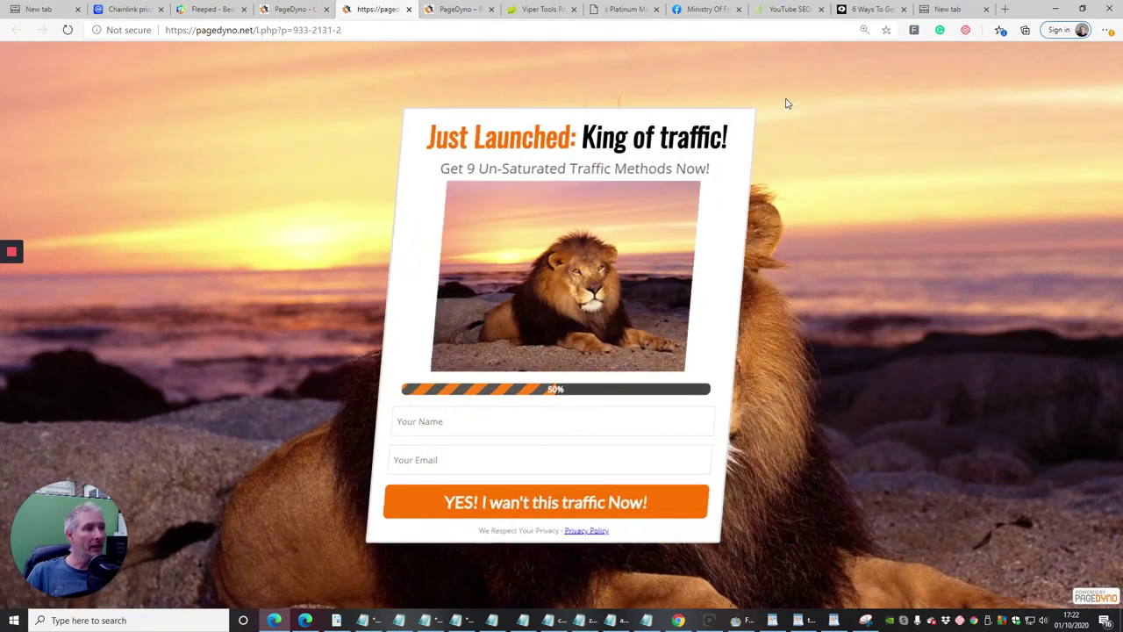
Submit the King of traffic opt-in form with a name and email, and look through the bonus page it redirects to
left_click(441, 421)
left_click(443, 452)
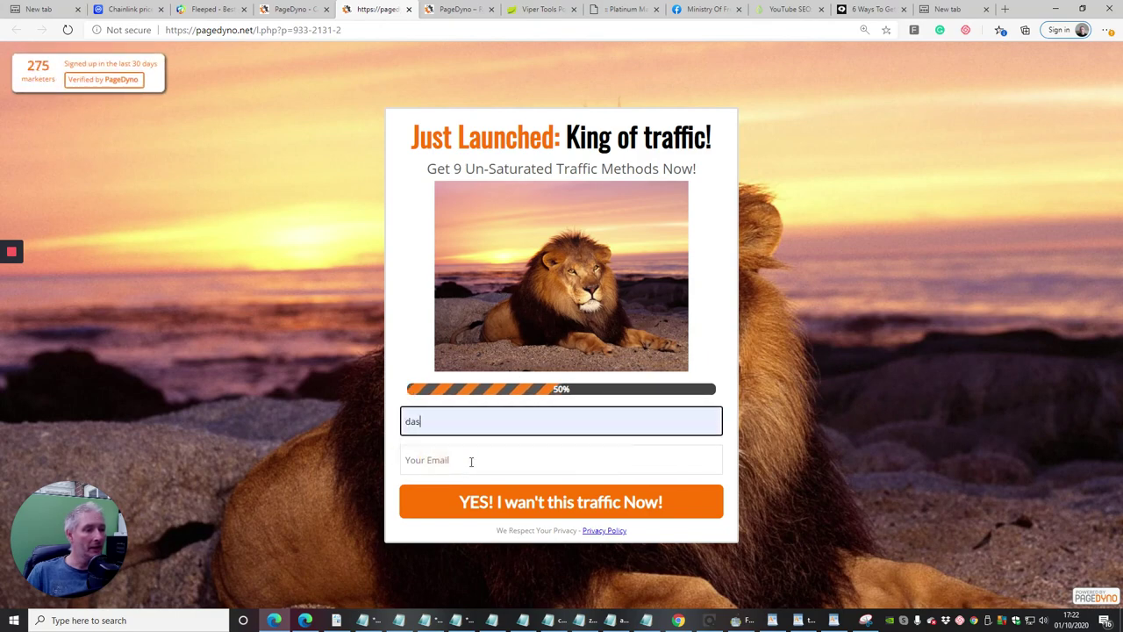
left_click(471, 461)
left_click(461, 486)
left_click(538, 507)
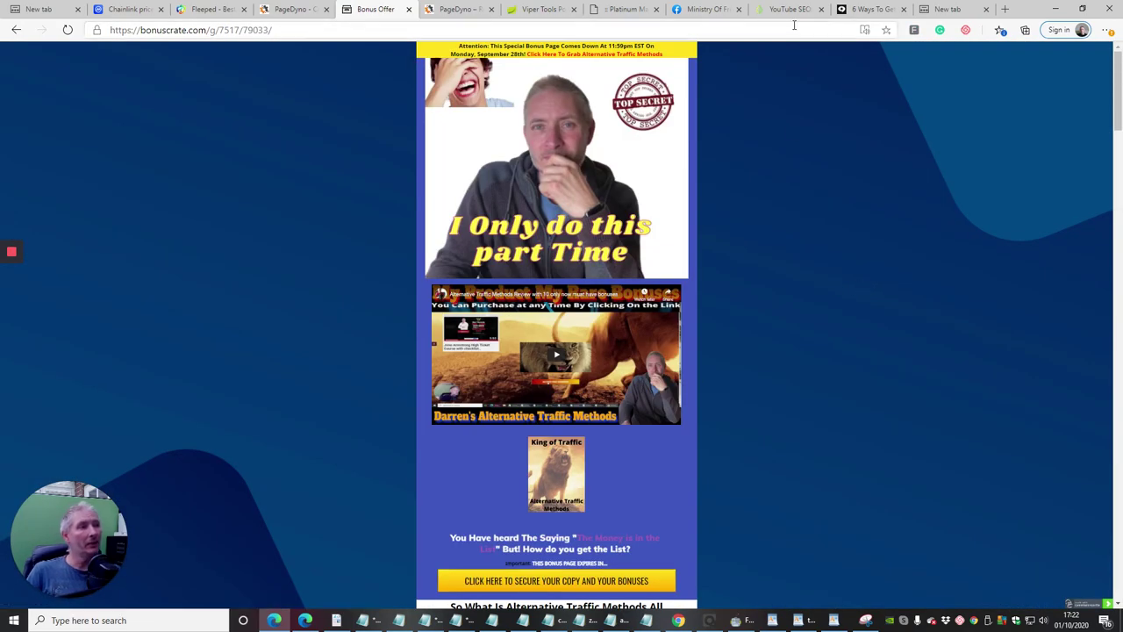
scroll(795, 181, "down", 5)
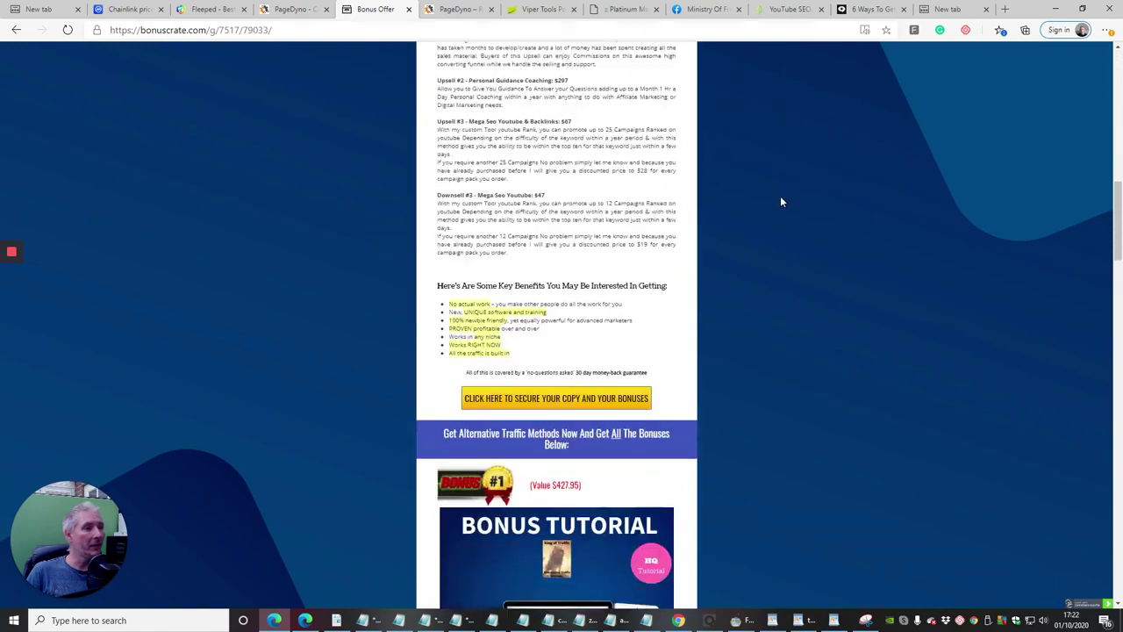
scroll(780, 196, "up", 5)
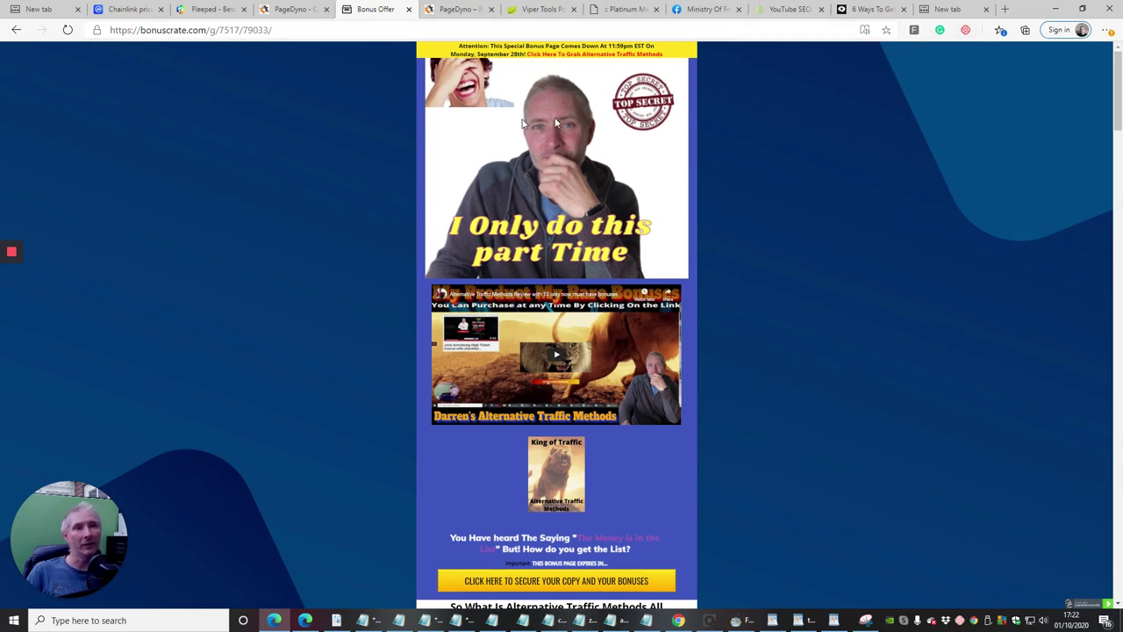
left_click(292, 10)
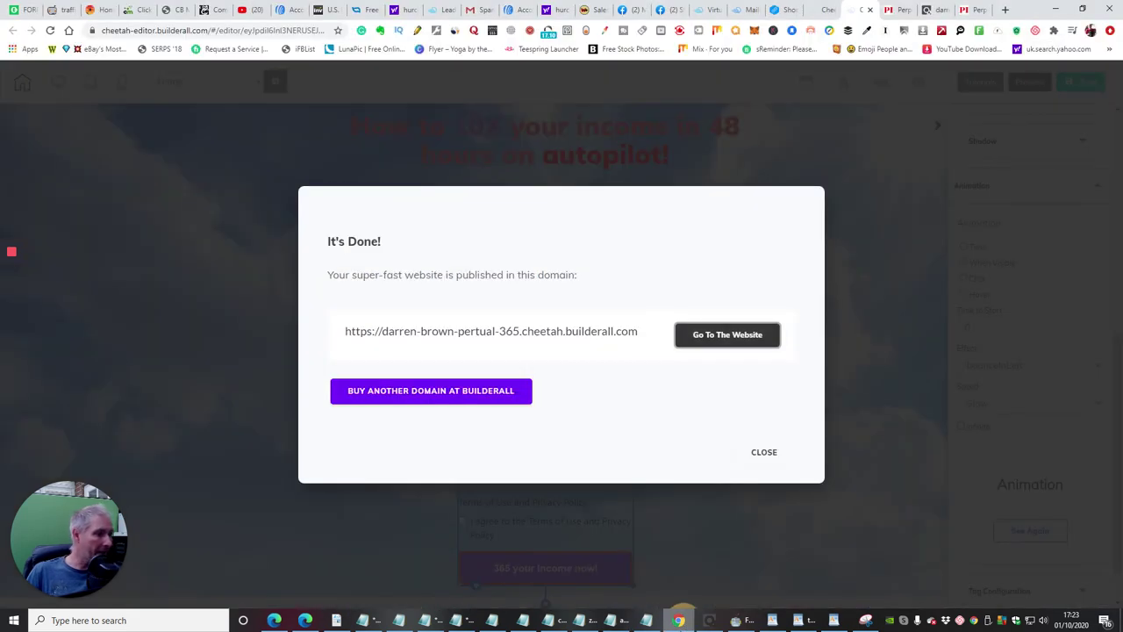
Switch to the Builderall editor in Chrome, close the publishing confirmation and deselect the opt-in form
left_click(680, 620)
left_click(761, 453)
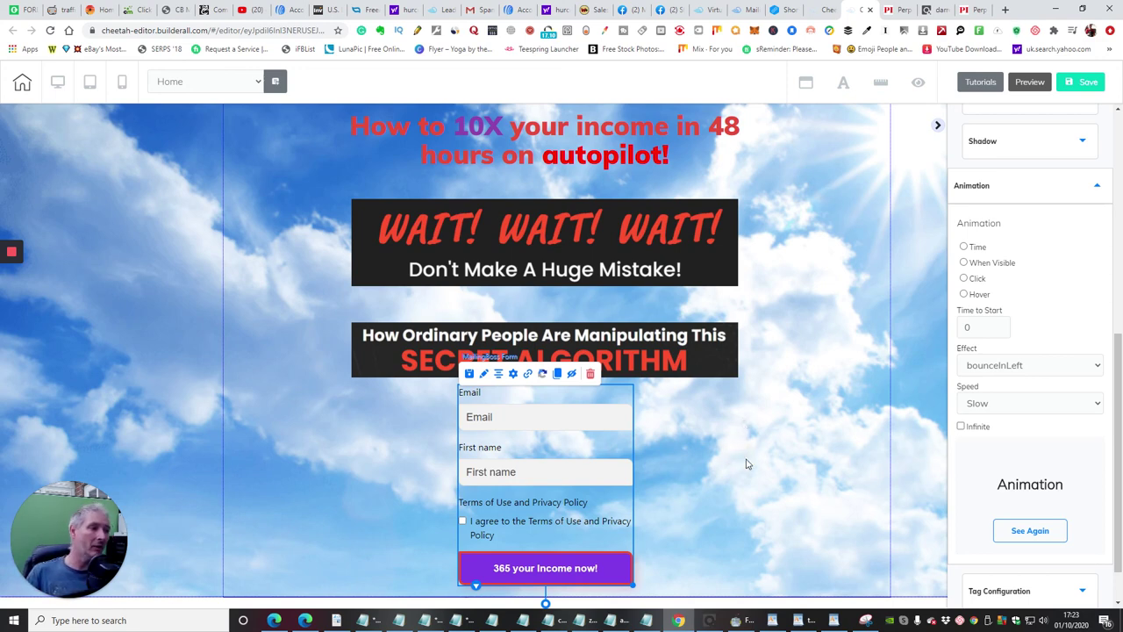
left_click(789, 339)
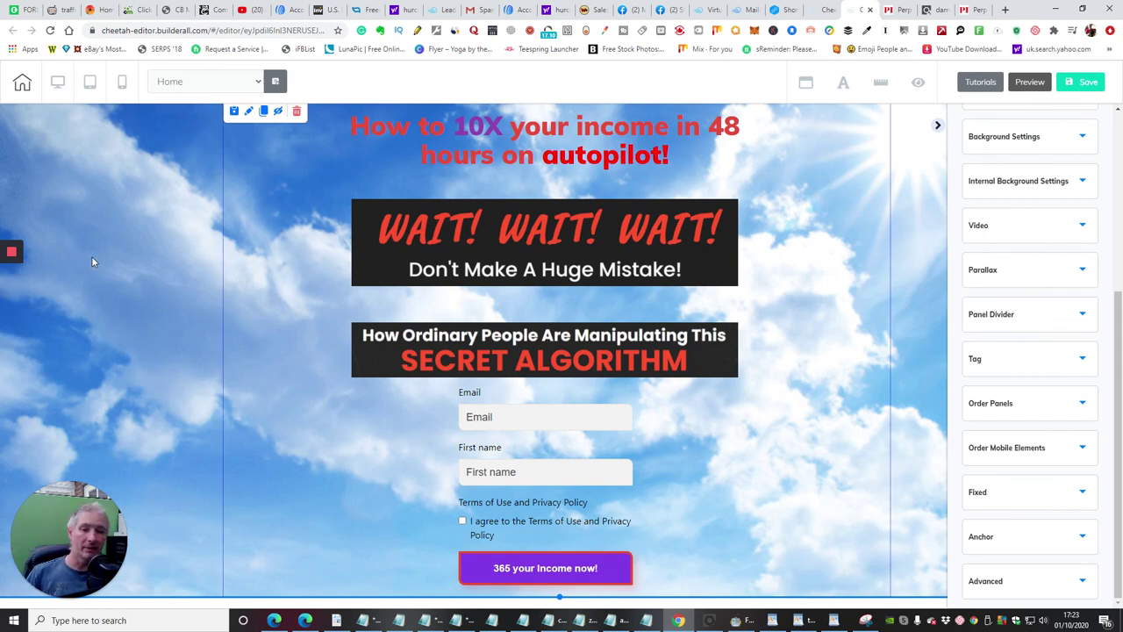
mouse_move(11, 253)
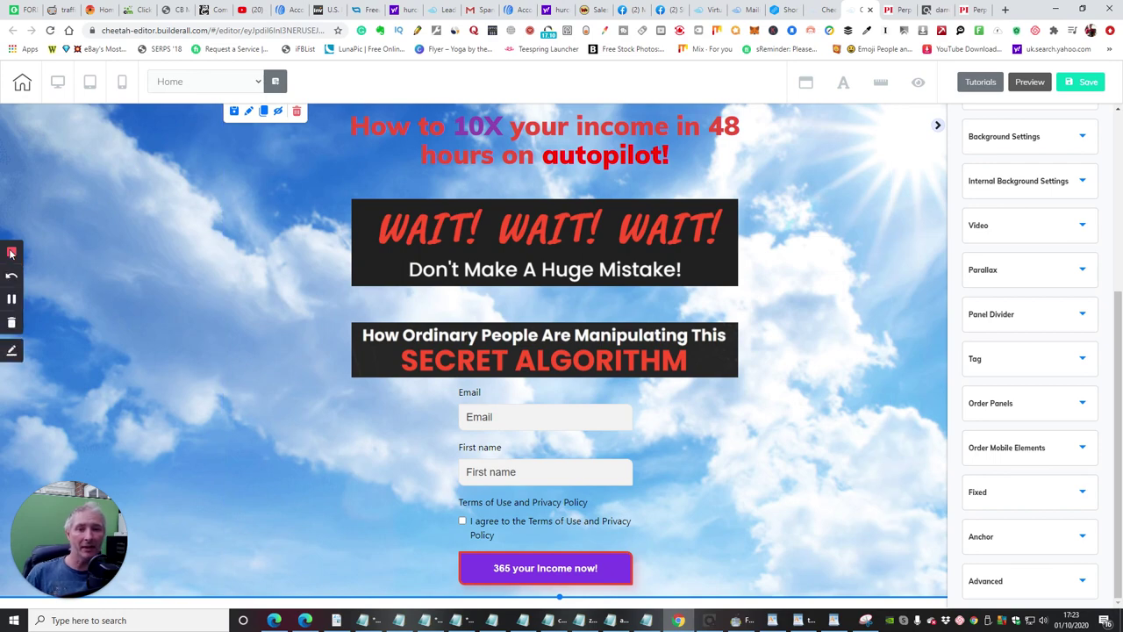